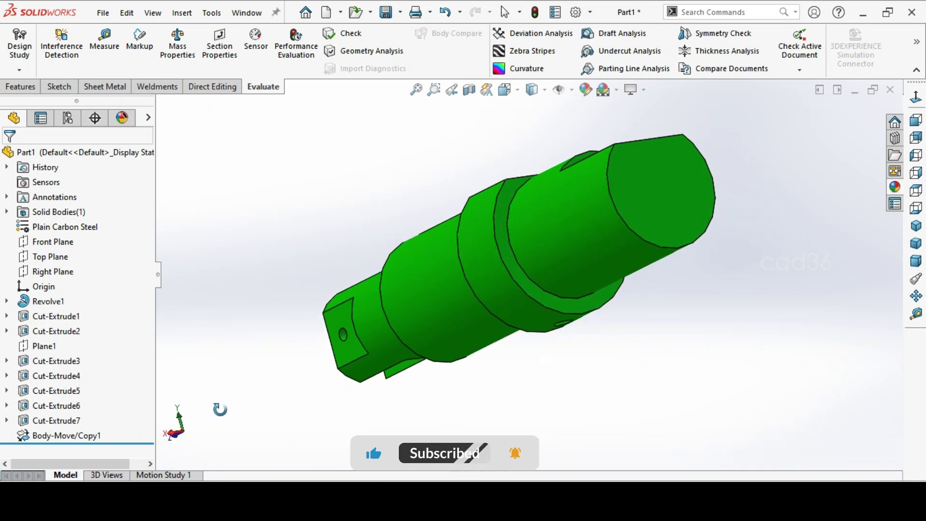
Step: Turn the finished shaft to an oblique view and read its 1424.60 g mass in Mass Properties
key(Left)
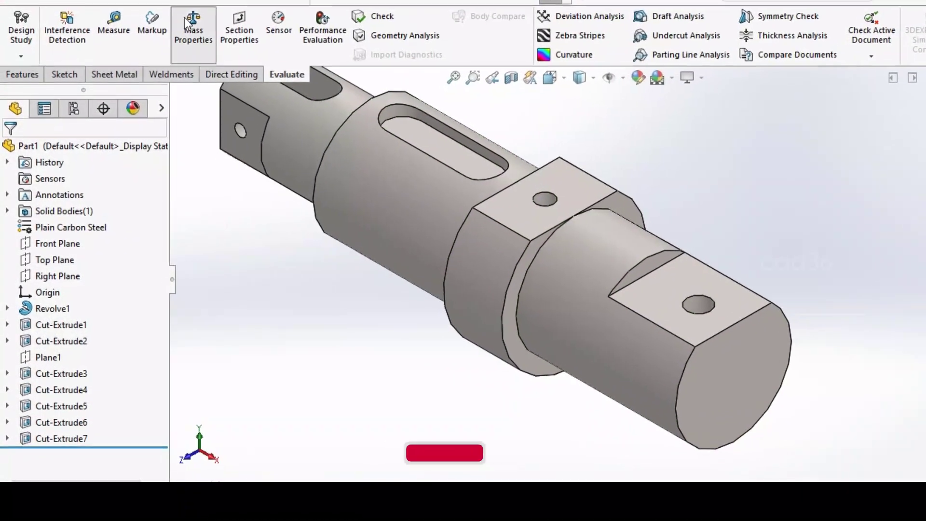
click(182, 39)
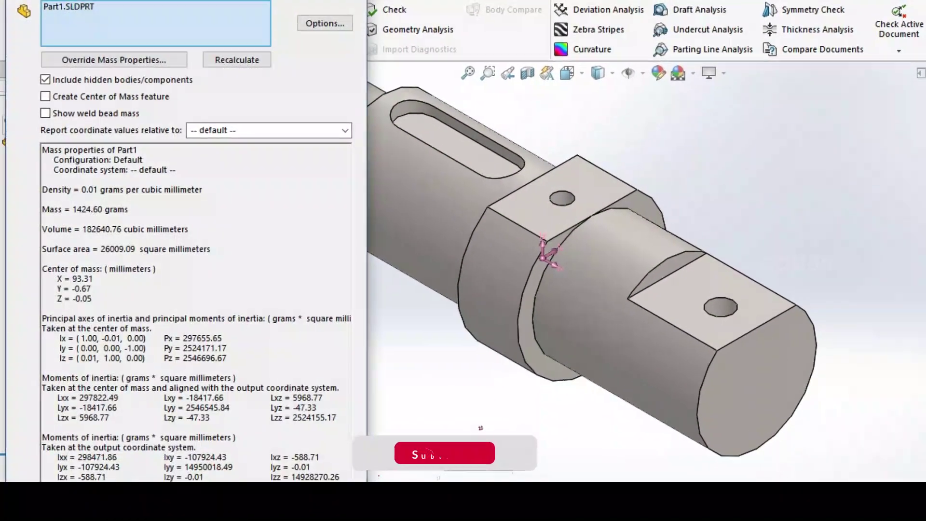
drag(75, 209, 132, 209)
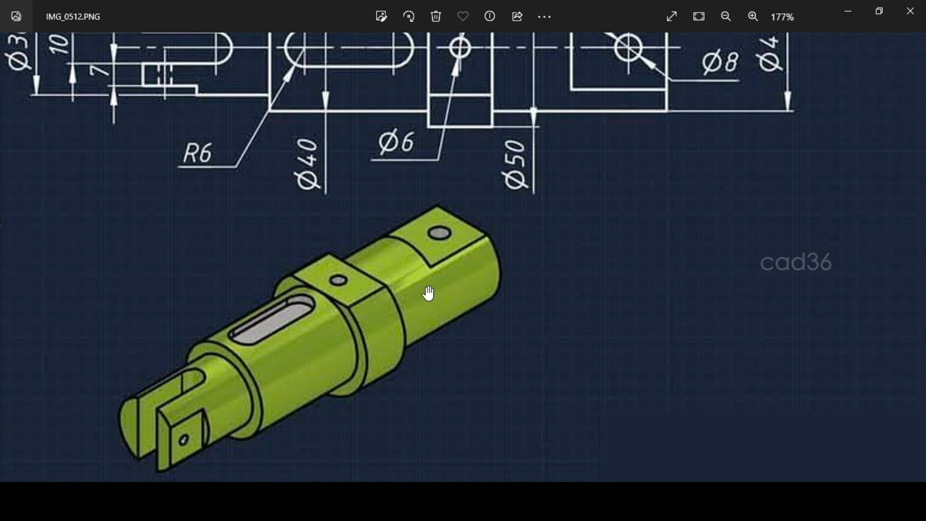
Step: Pan the zoomed drawing to read the dimensioned and sectioned shaft views
drag(447, 288, 457, 372)
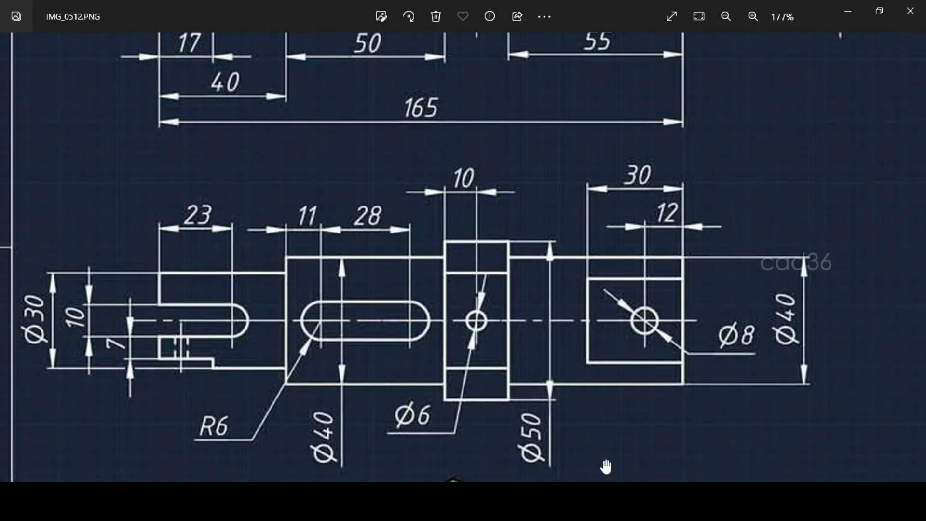
drag(716, 255, 728, 410)
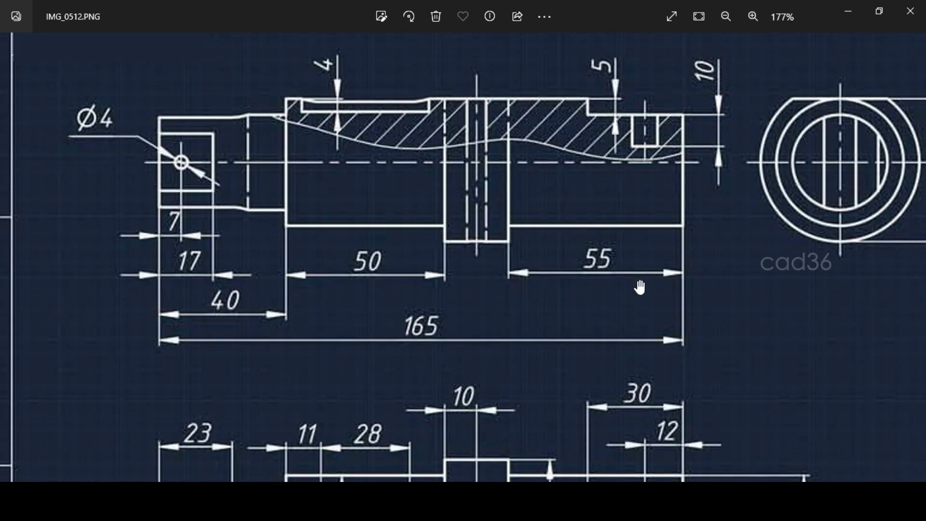
scroll(499, 373, down, 1)
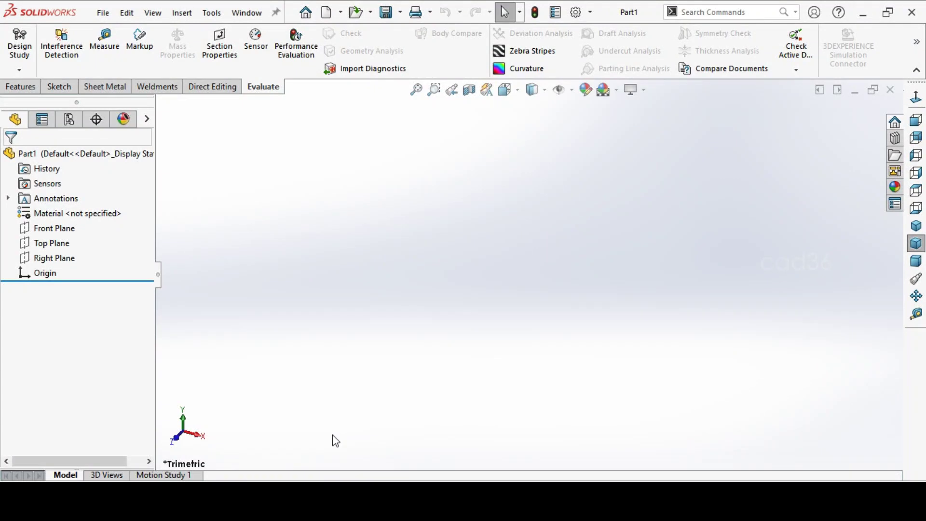
Step: Start a new sketch on the Front Plane with the Line tool
right_click(59, 233)
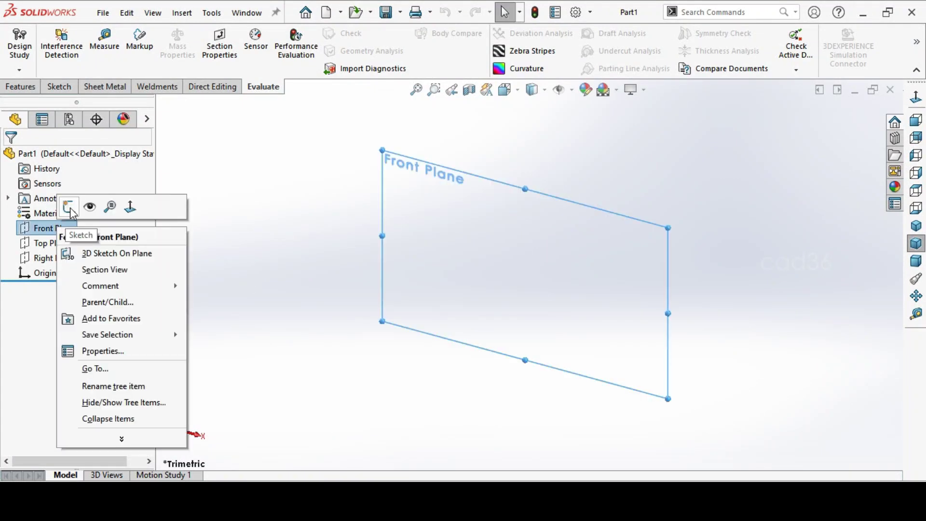
click(70, 209)
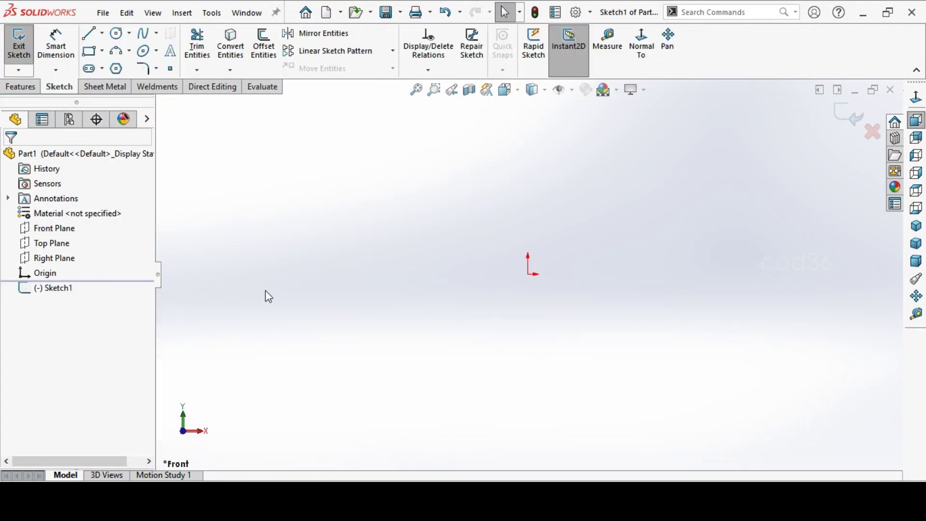
click(96, 37)
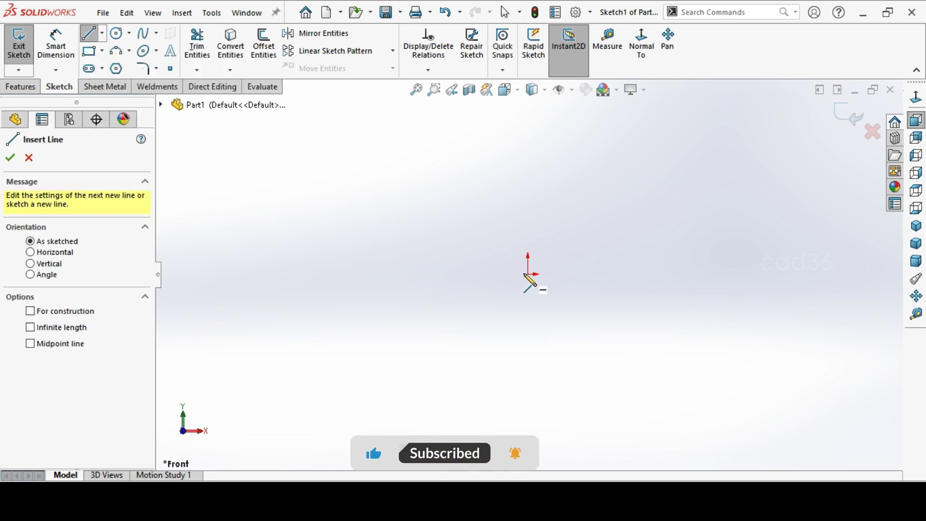
Step: Draw the closed stepped outline from the origin, up over the collar, and back to the origin
click(529, 274)
click(528, 190)
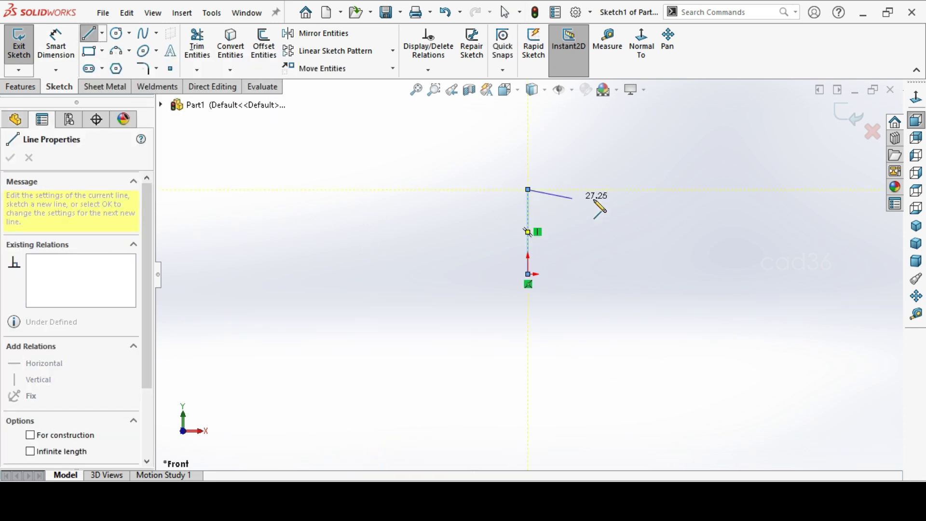
click(621, 189)
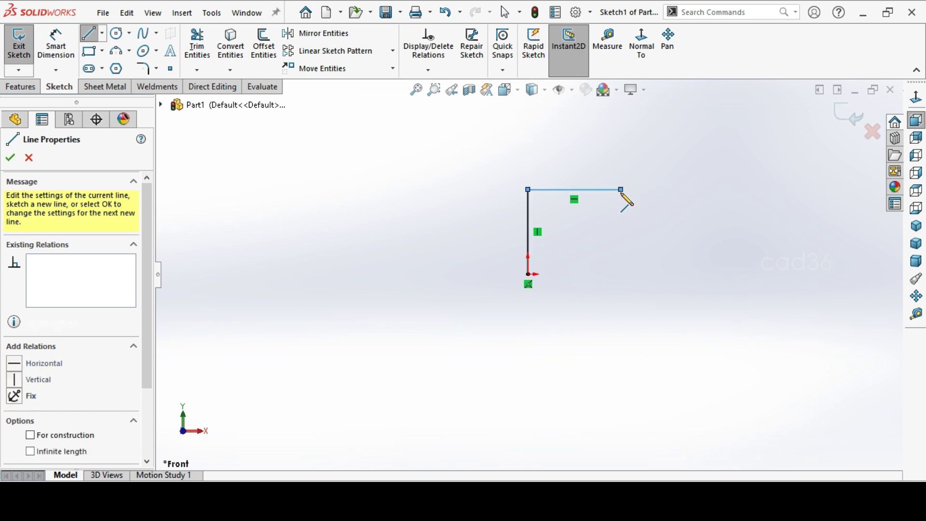
click(620, 151)
click(729, 151)
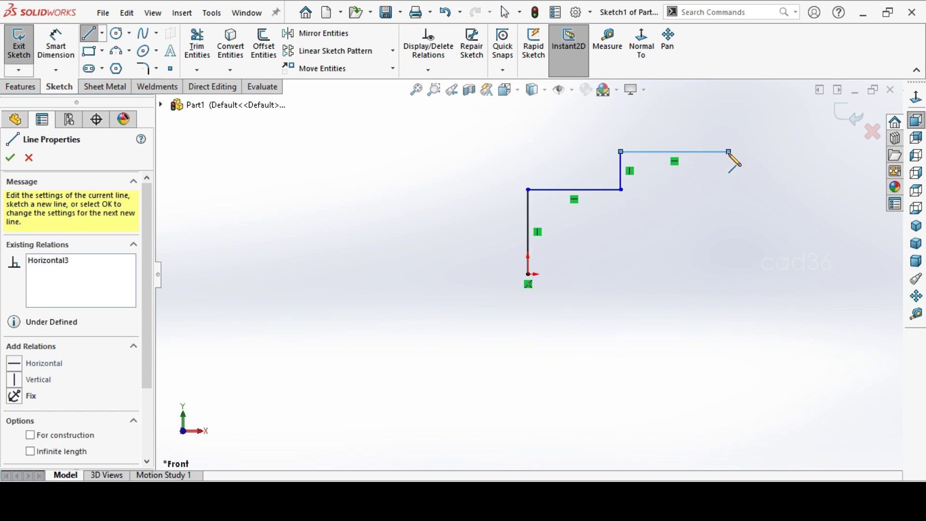
click(728, 122)
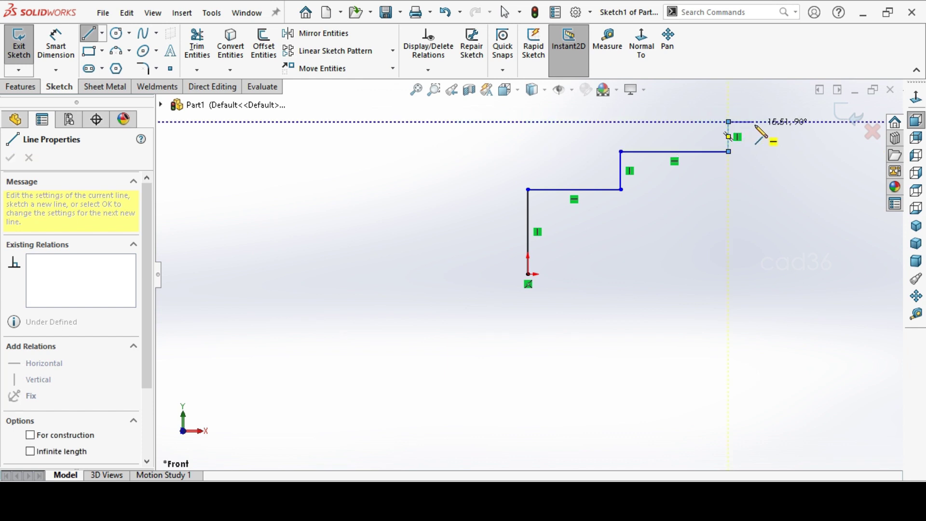
click(775, 122)
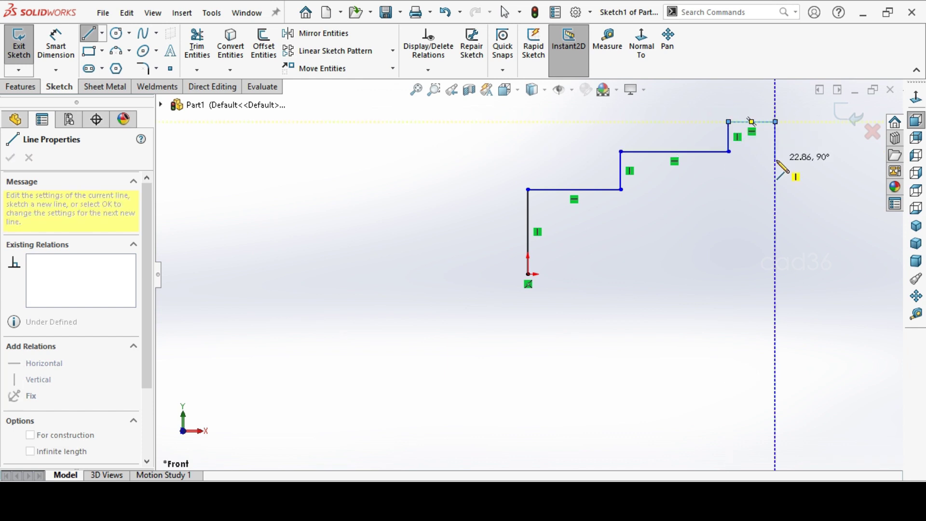
click(775, 152)
click(833, 151)
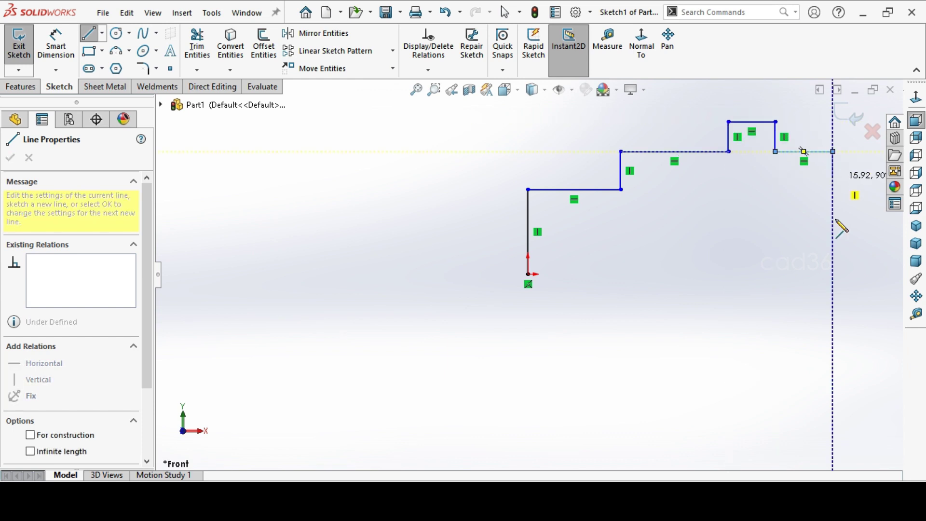
click(833, 275)
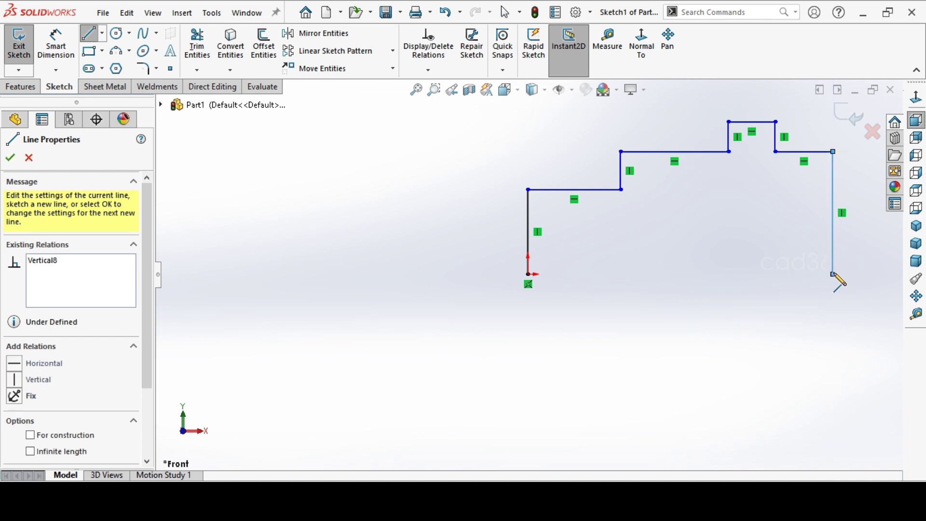
click(529, 275)
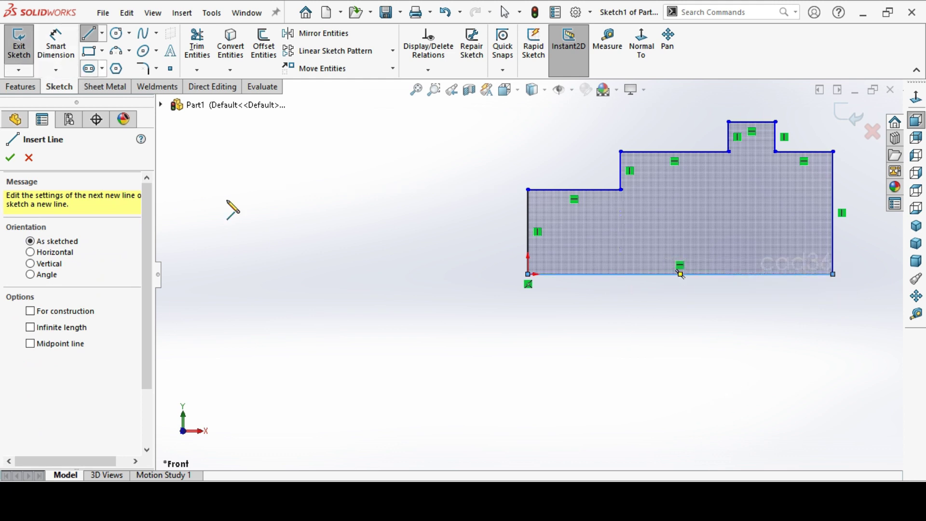
Step: Turn the profile's bottom line into construction geometry
click(98, 35)
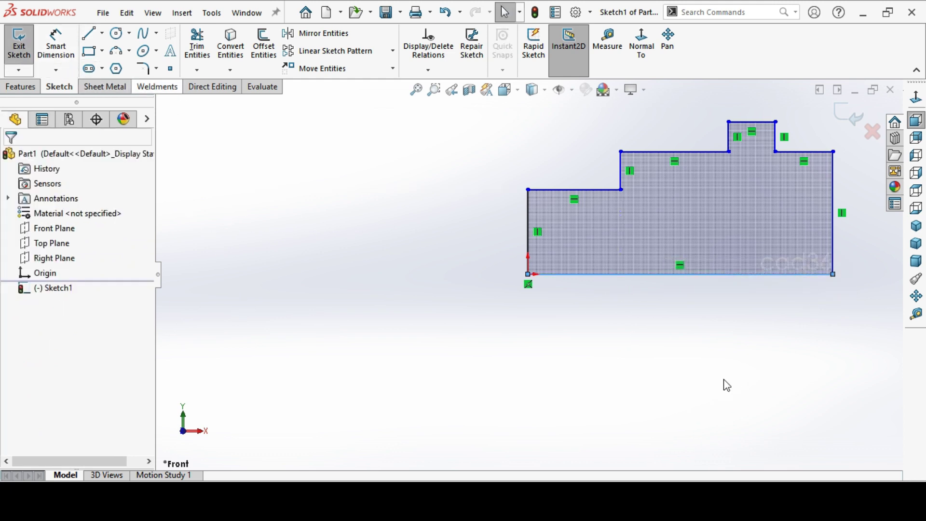
click(670, 275)
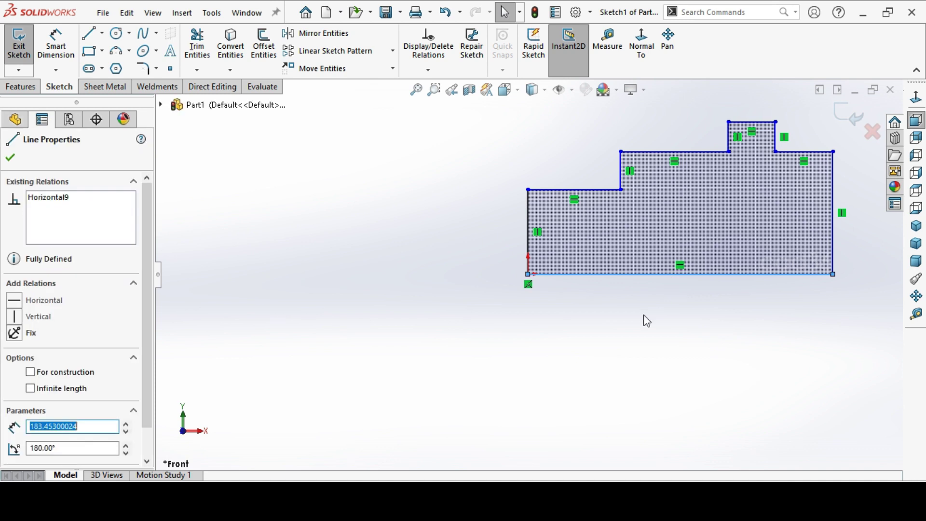
click(80, 375)
click(307, 353)
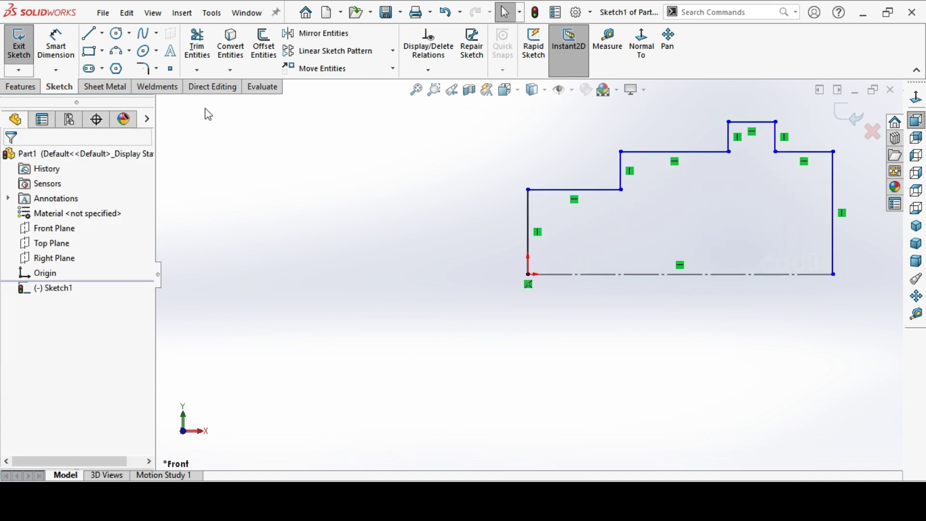
Step: Dimension the left edge height at 15 mm and the middle step at 20 mm
click(56, 43)
click(531, 239)
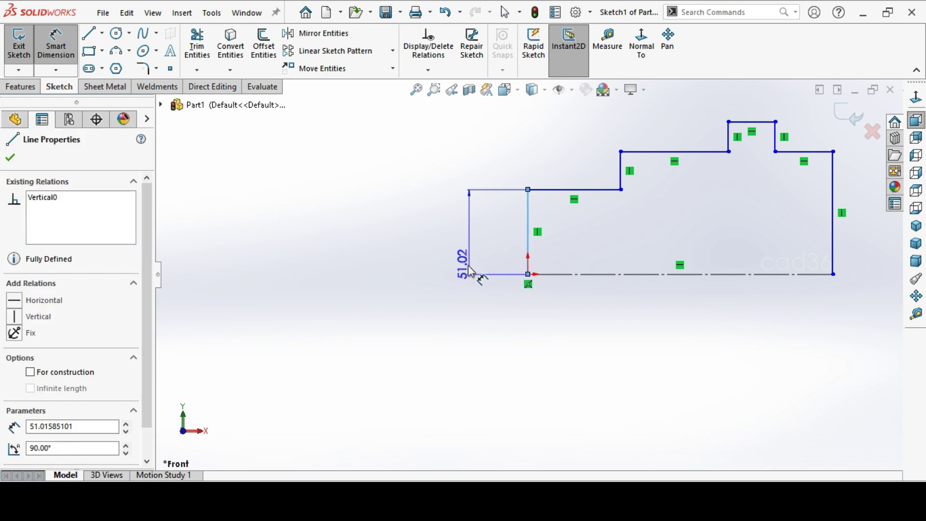
click(494, 346)
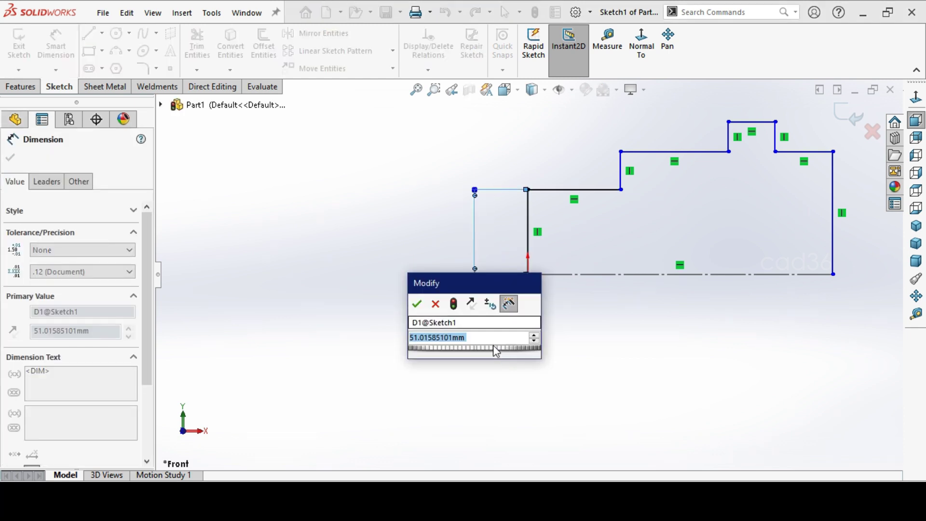
text(15)
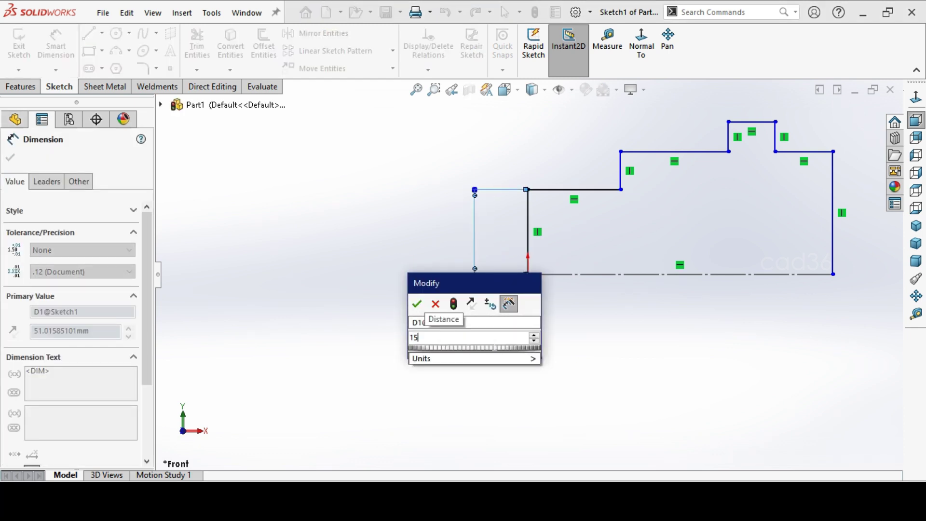
key(Return)
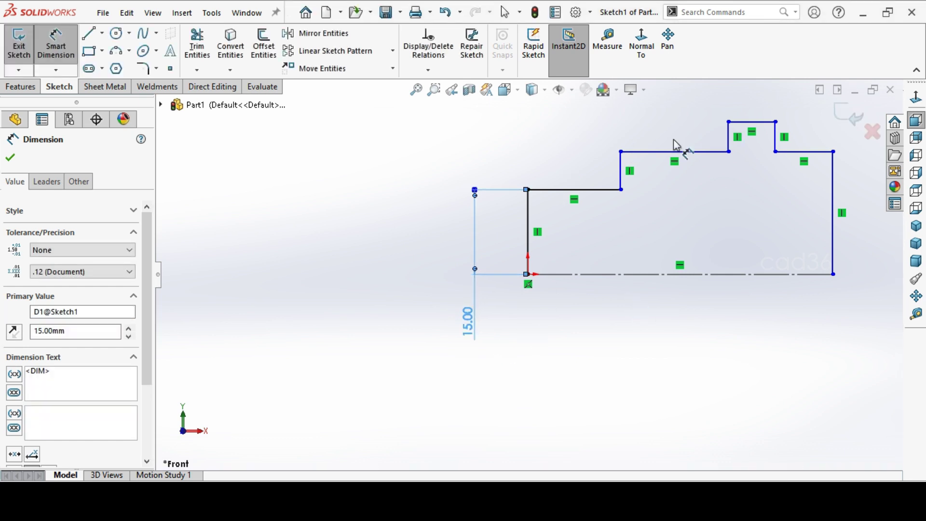
click(679, 153)
click(714, 274)
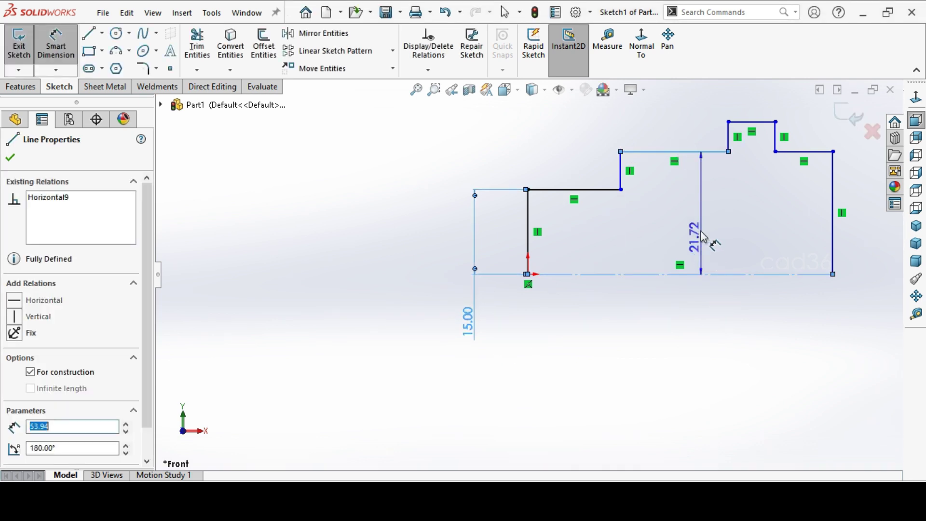
click(693, 221)
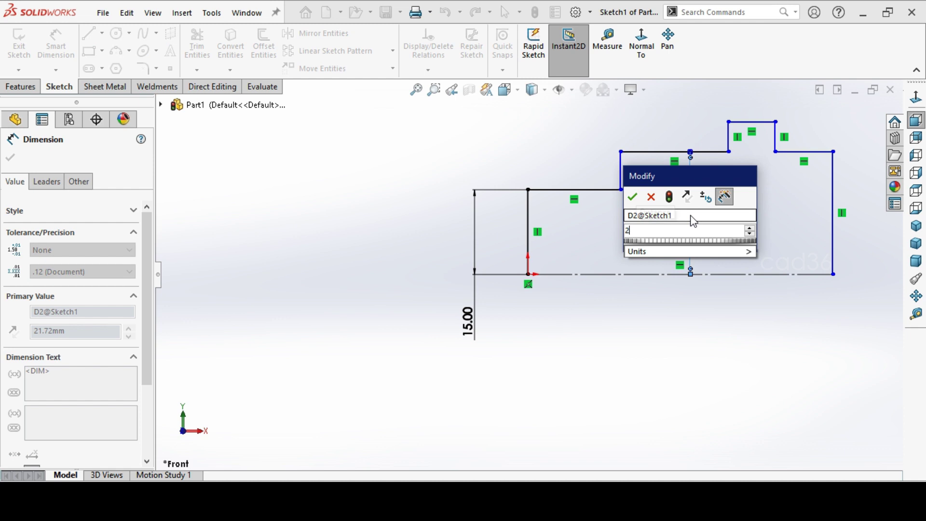
key(Return)
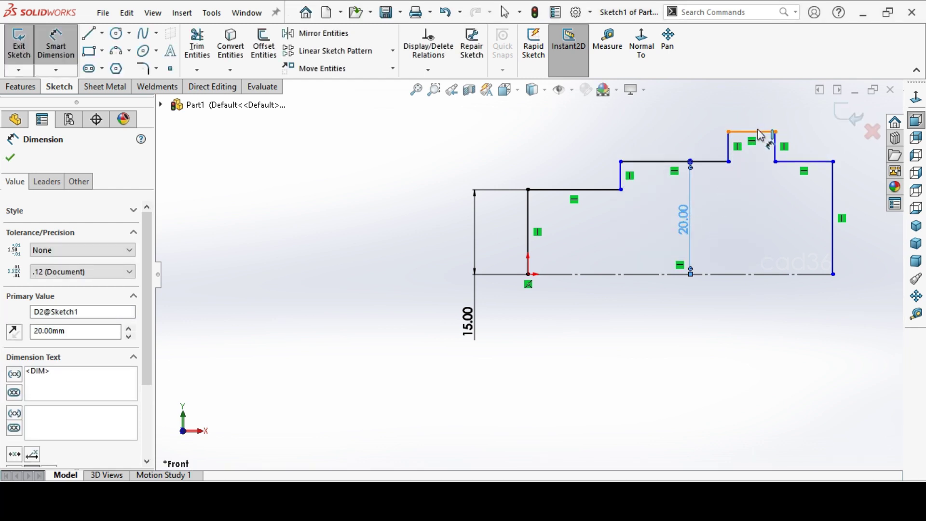
Step: Dimension the collar height at 25 mm and the right end at 20 mm
click(761, 136)
click(772, 274)
click(774, 241)
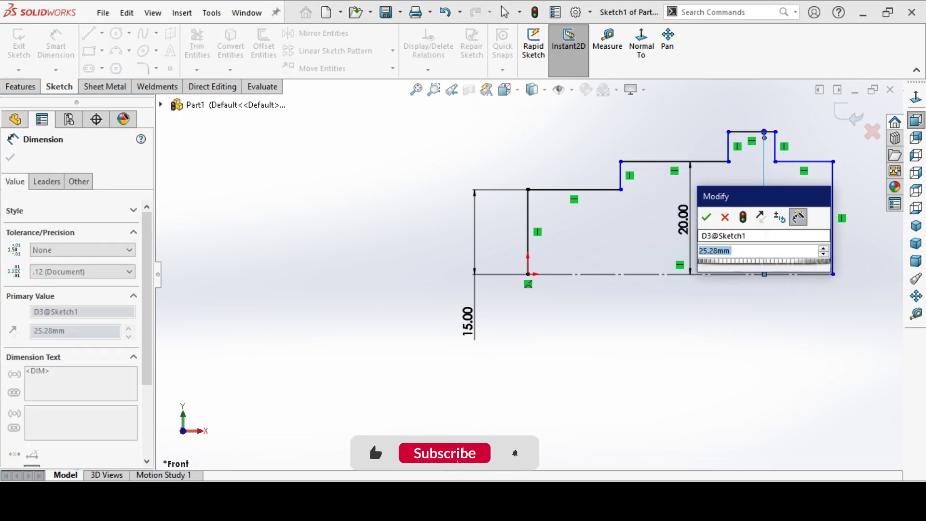
text(25)
key(Return)
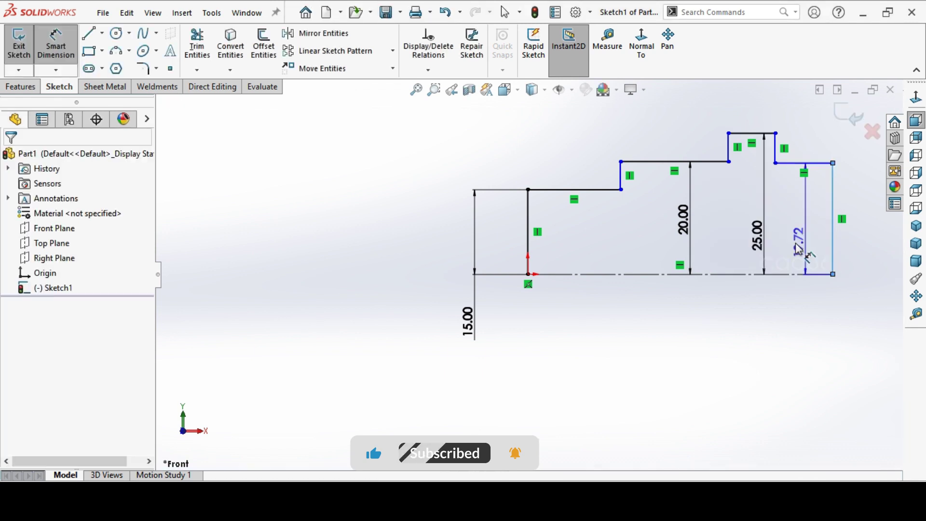
click(821, 262)
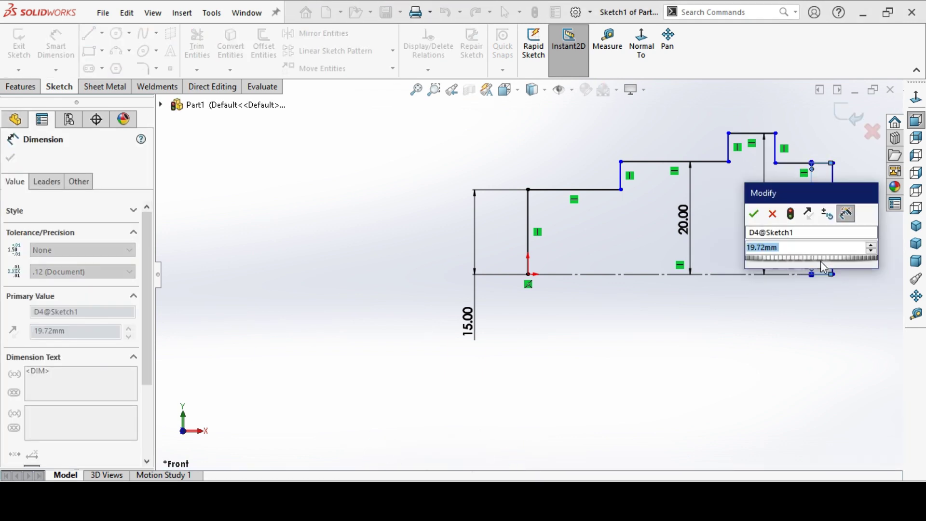
text(20)
key(Return)
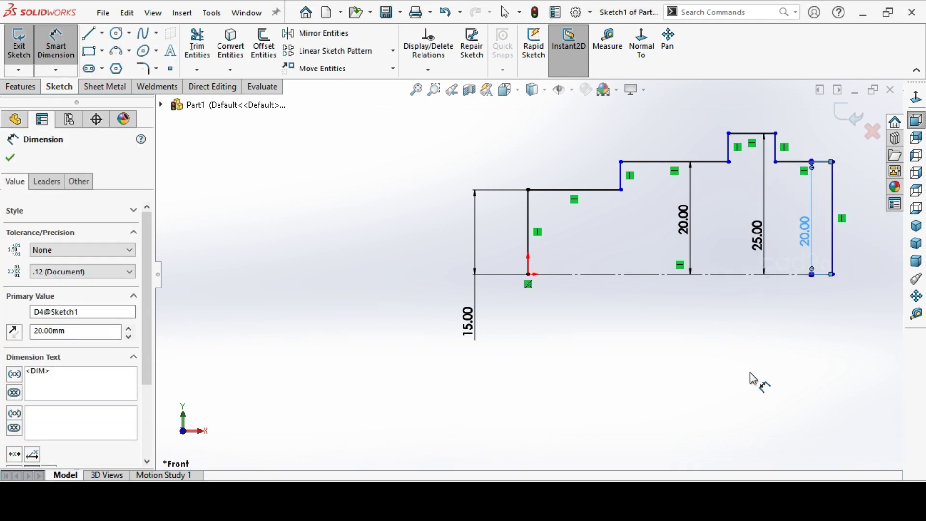
click(754, 380)
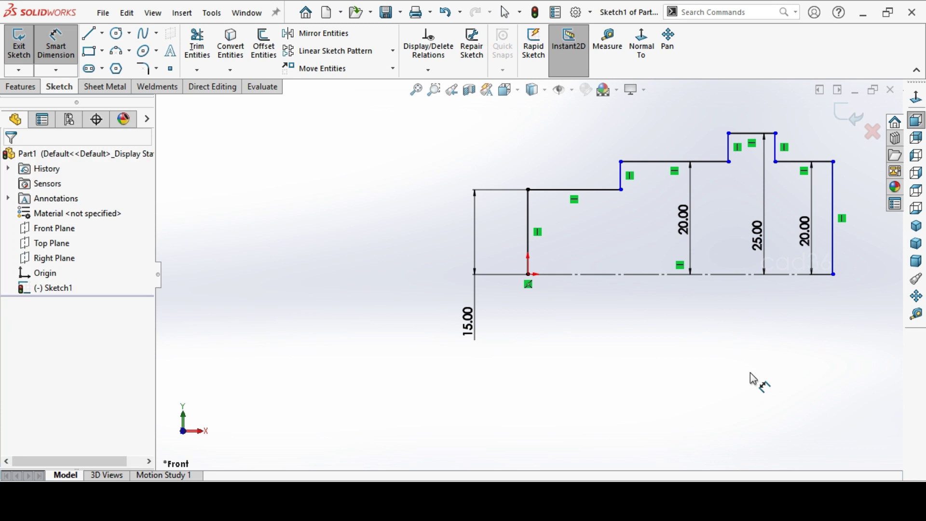
Step: Place a length dimension on the first step and check the reference drawing
click(600, 199)
click(585, 145)
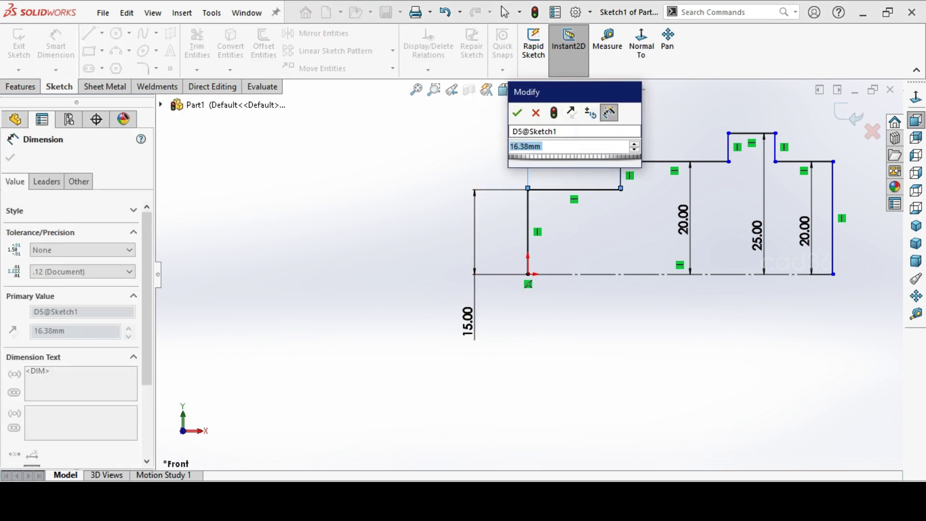
mouse_move(343, 511)
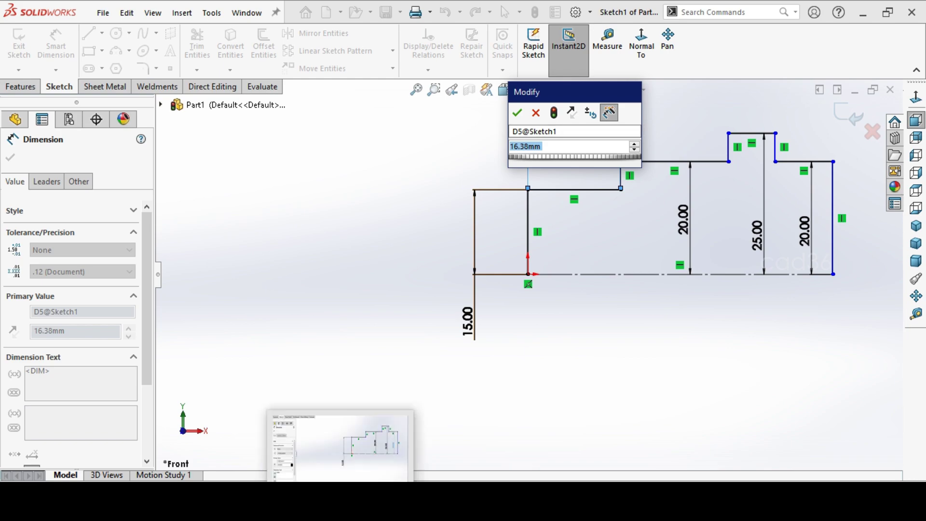
click(342, 437)
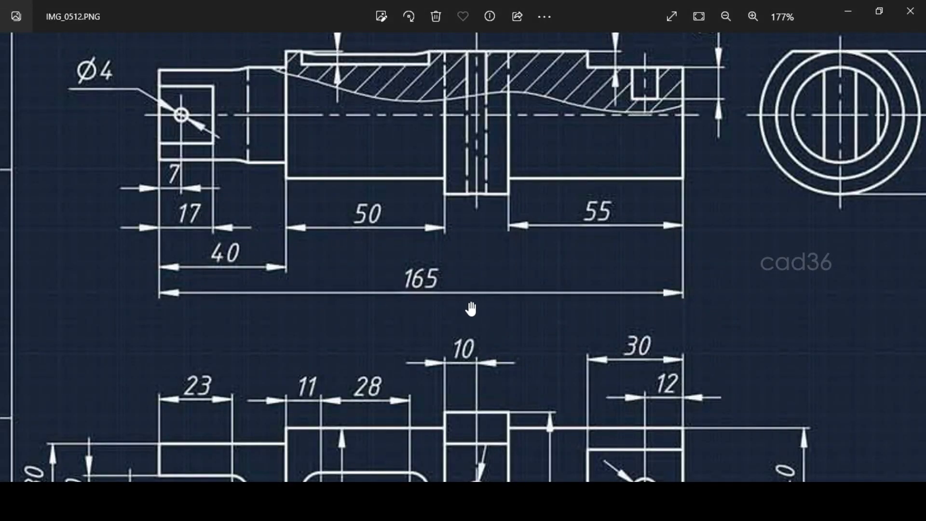
Step: Set the first step's length to 40 mm
key(alt+Tab)
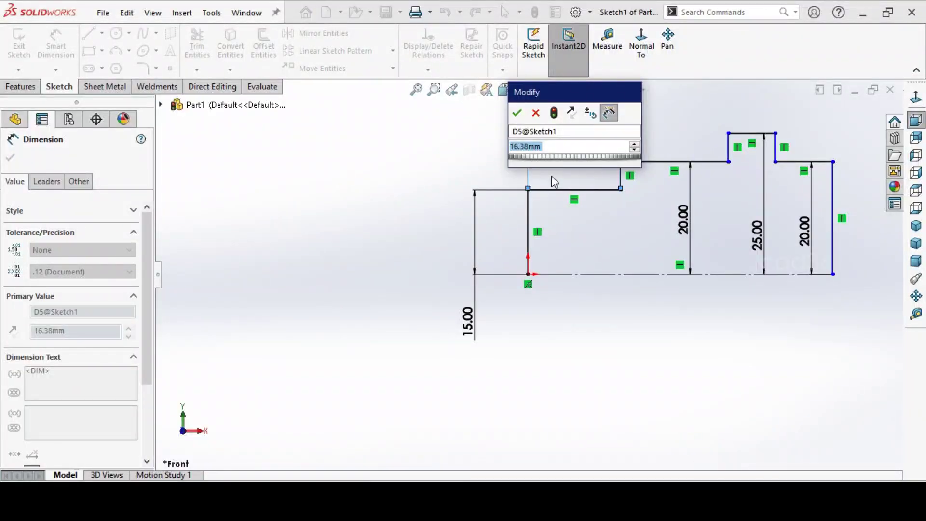
text(40)
key(Return)
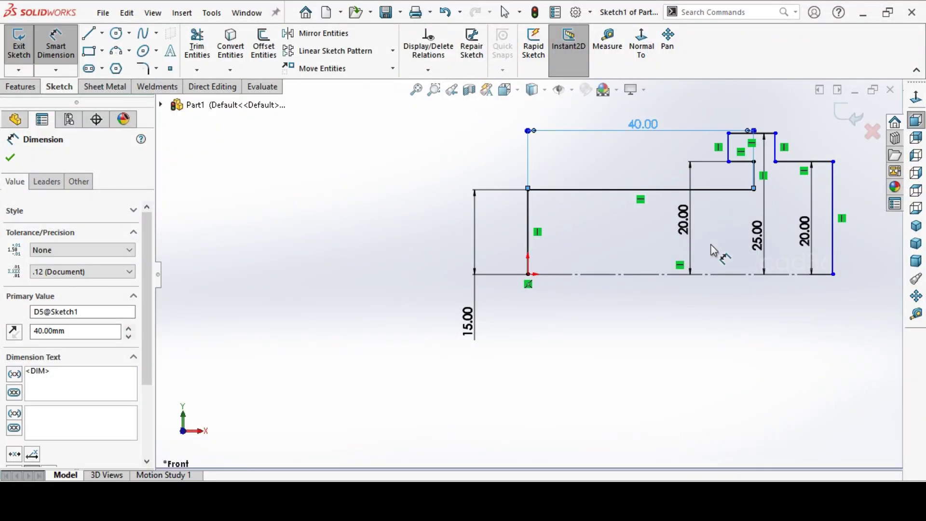
key(Escape)
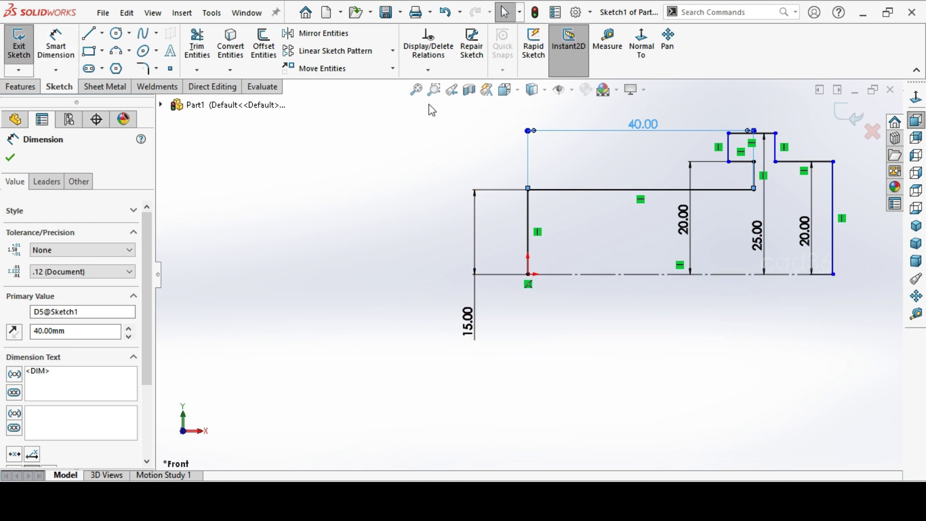
Step: Fit the sketch and drag the step edges right to reshape the profile, moving the 25.00 dimension
click(416, 89)
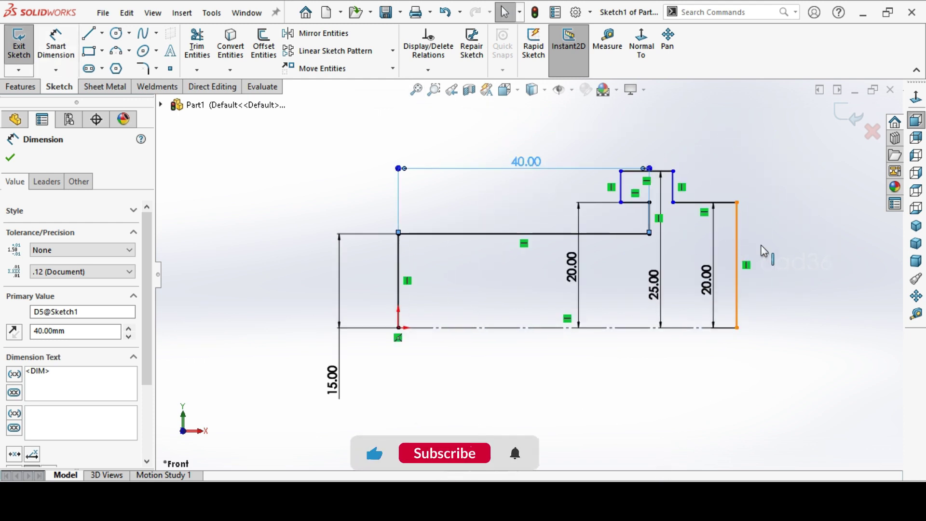
drag(763, 250, 893, 251)
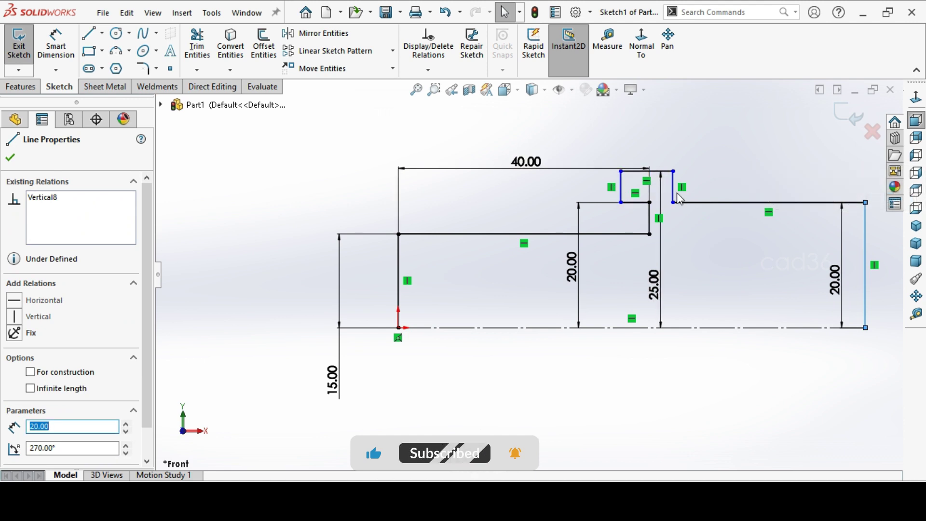
drag(680, 199, 837, 198)
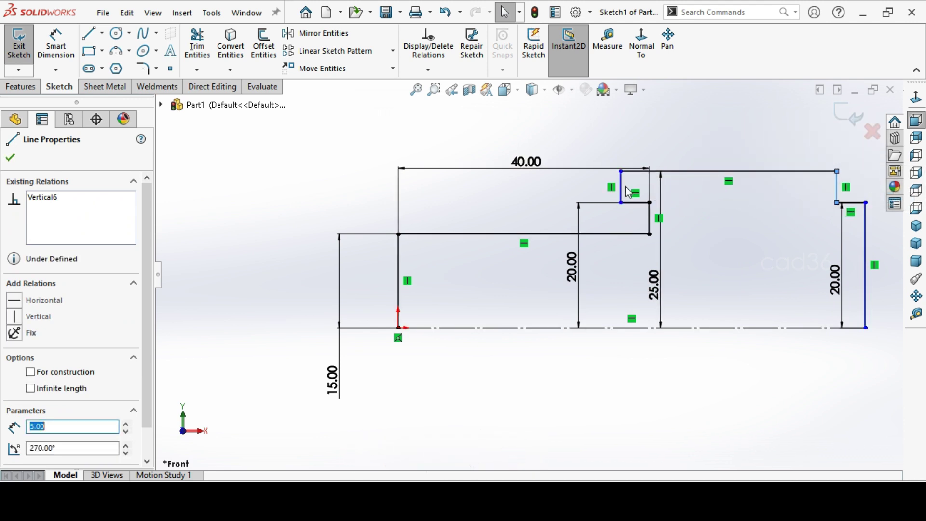
drag(625, 193, 781, 202)
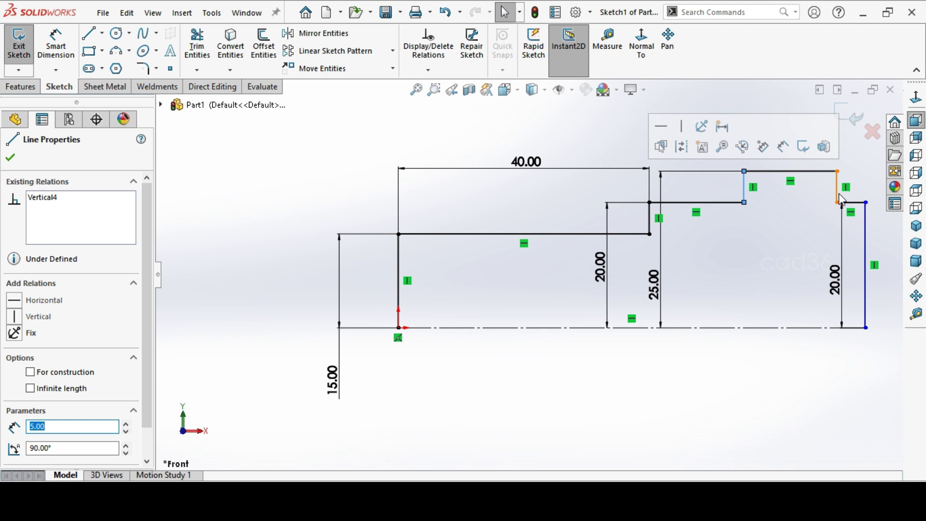
drag(841, 199, 781, 200)
click(752, 271)
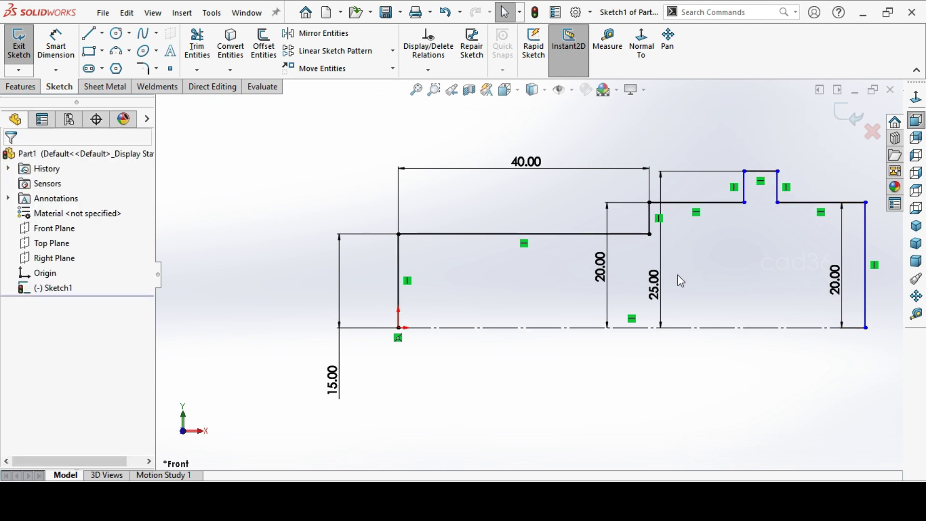
drag(680, 282, 768, 289)
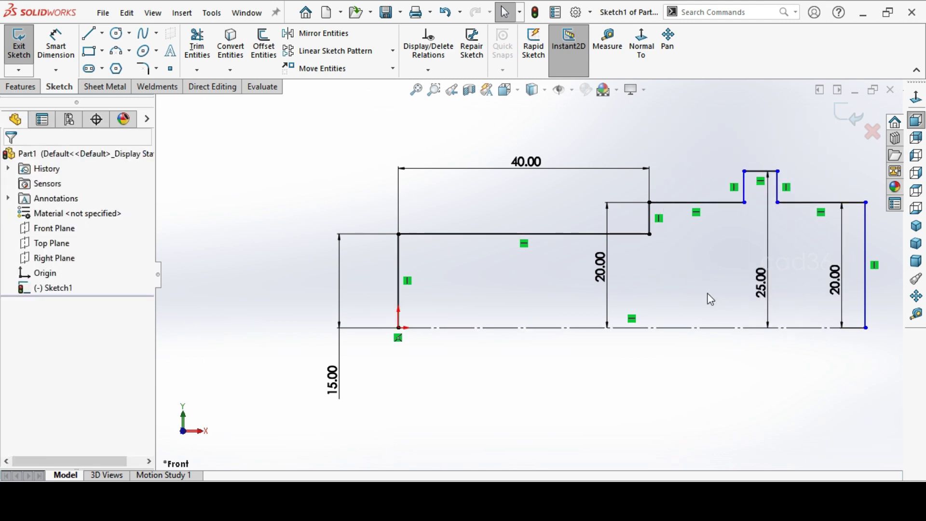
Step: Dimension the middle step's length at 50 mm
click(56, 43)
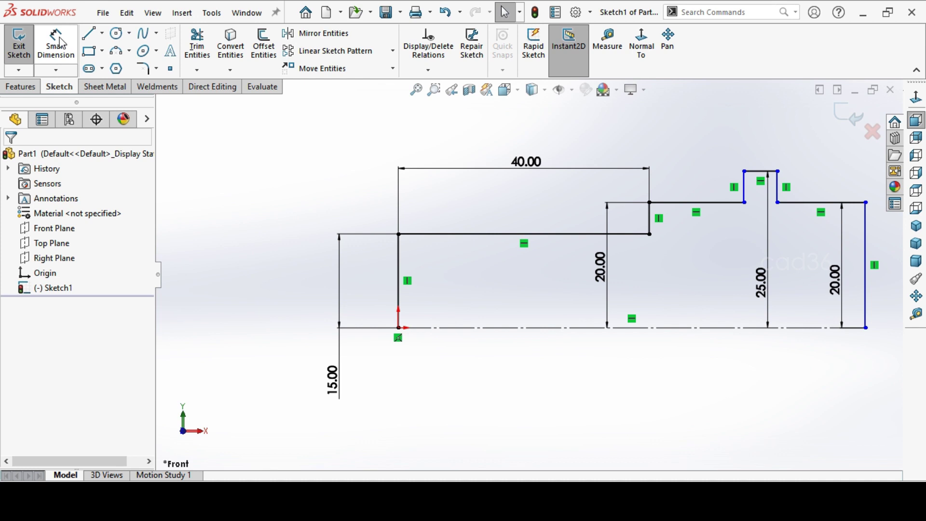
click(689, 205)
click(677, 114)
text(50)
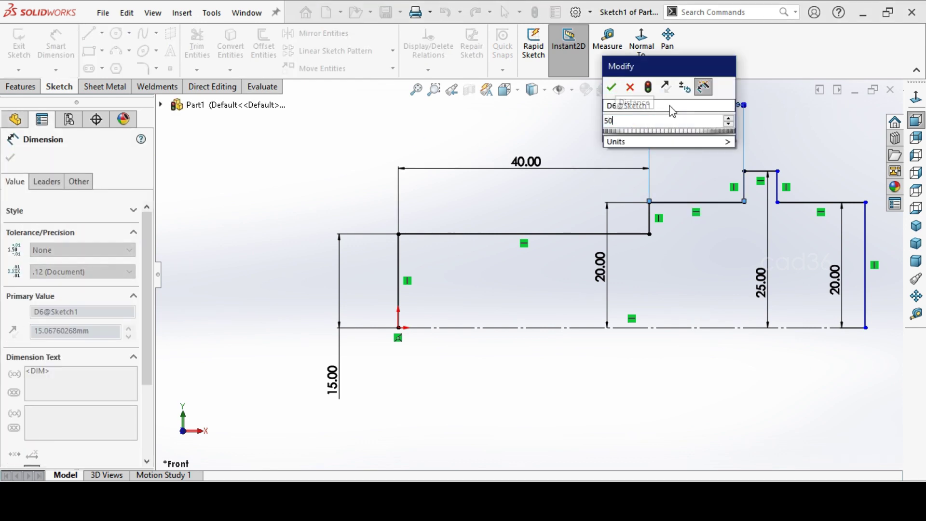
key(Return)
Step: Stretch the profile's right end and collar edge further right
click(416, 89)
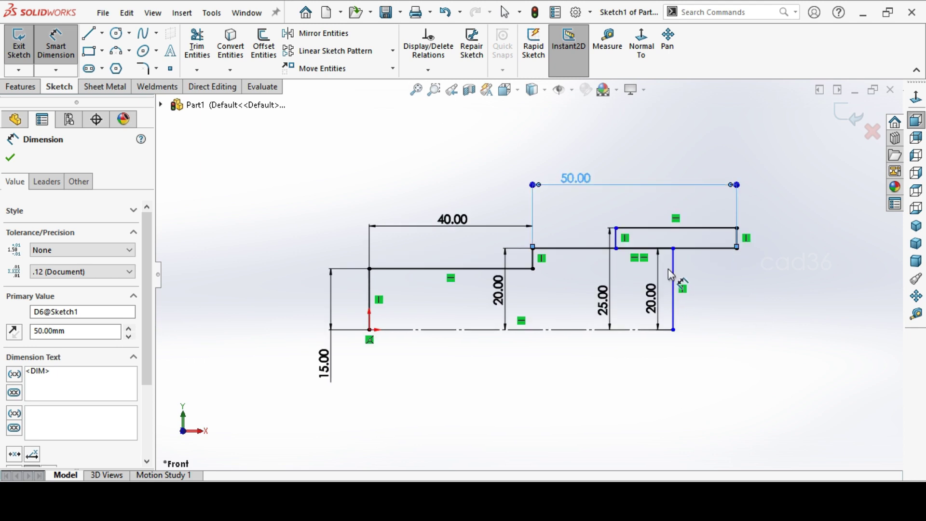
click(56, 44)
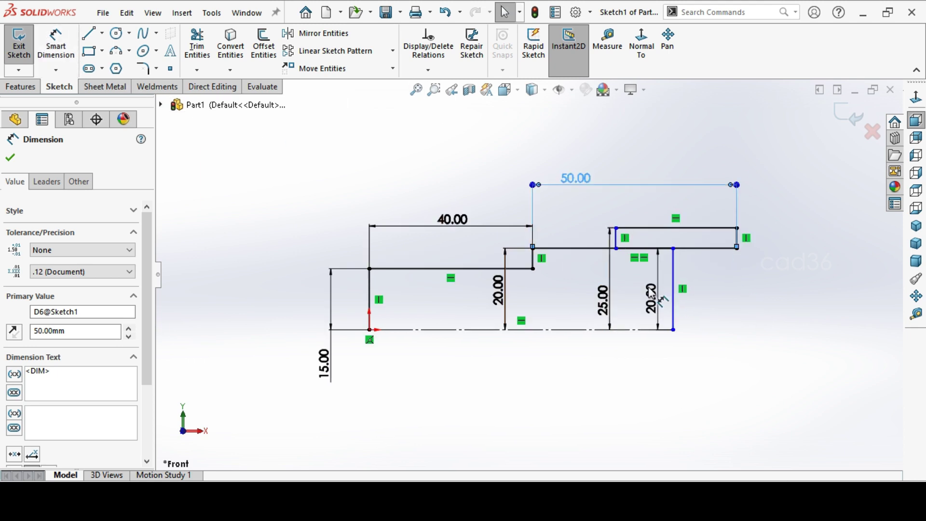
drag(672, 288, 842, 314)
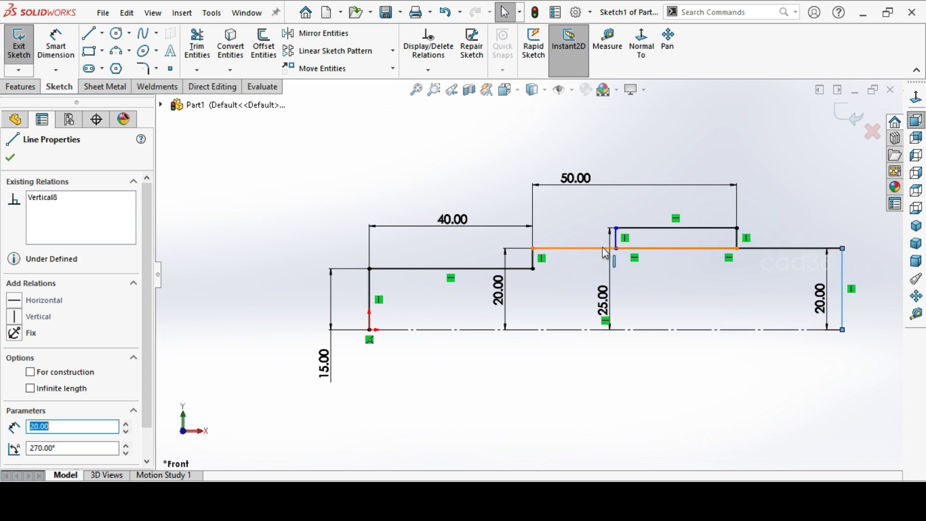
mouse_move(616, 241)
mouse_down()
mouse_move(693, 254)
mouse_move(776, 244)
mouse_up()
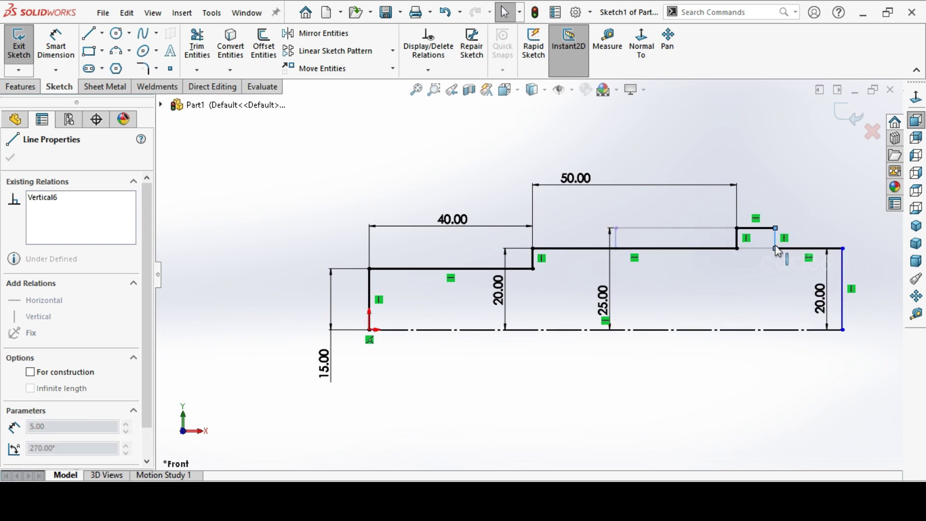
click(792, 302)
Step: Dimension the upper-right step at 55 mm and the overall length at 165 mm
click(56, 43)
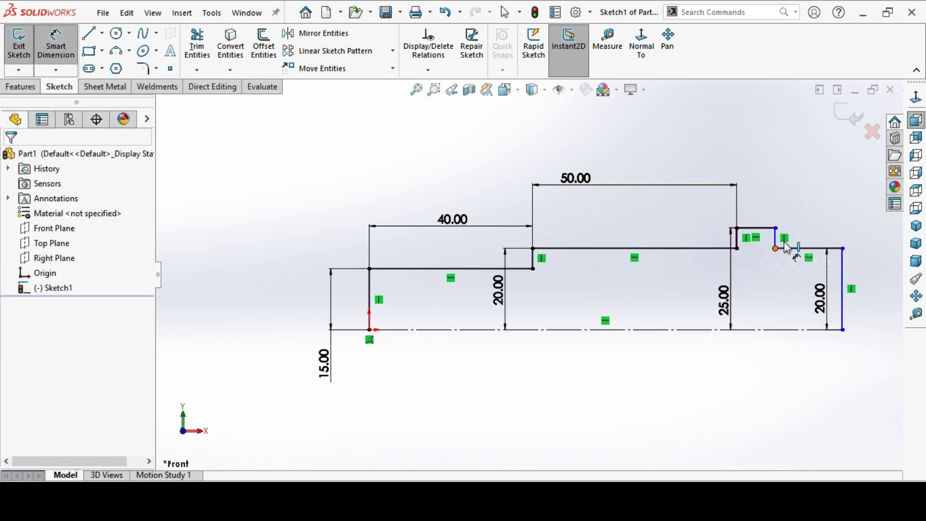
click(805, 249)
click(814, 191)
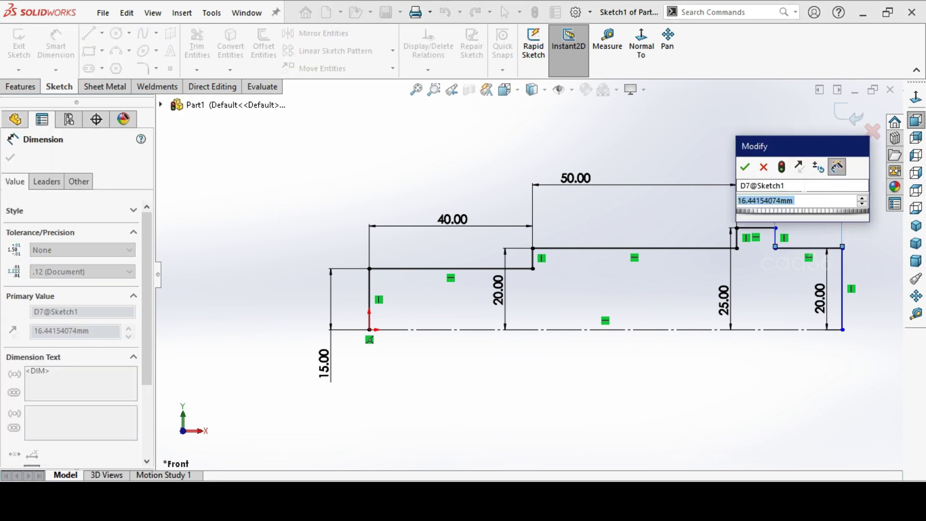
text(55)
key(Return)
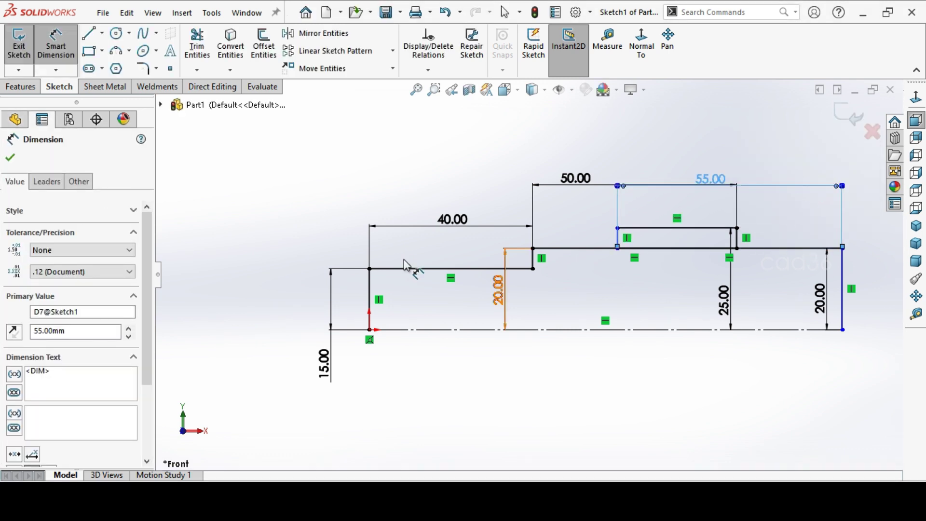
click(369, 297)
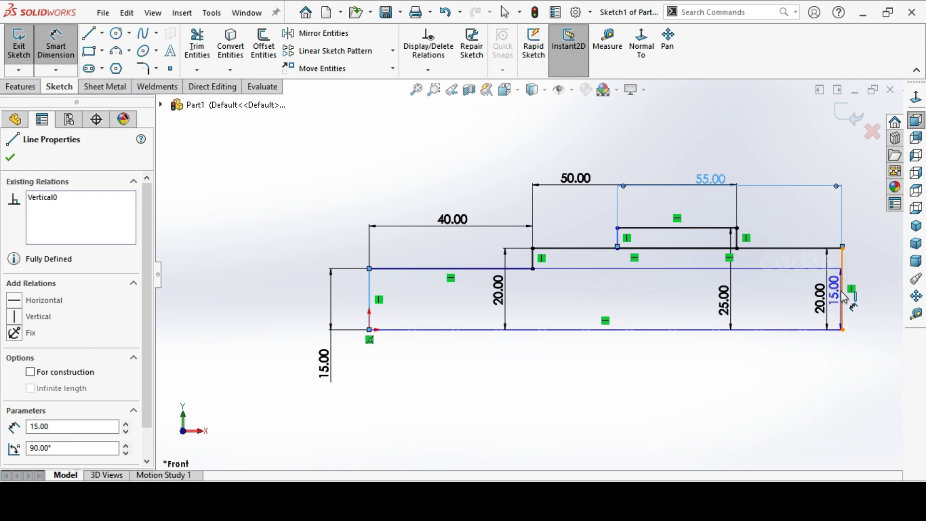
click(843, 308)
click(627, 150)
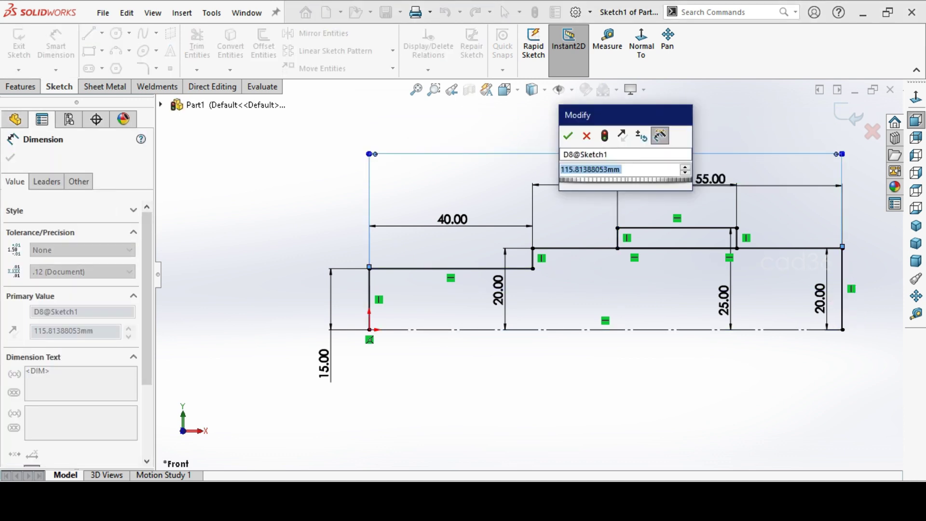
text(165)
key(Return)
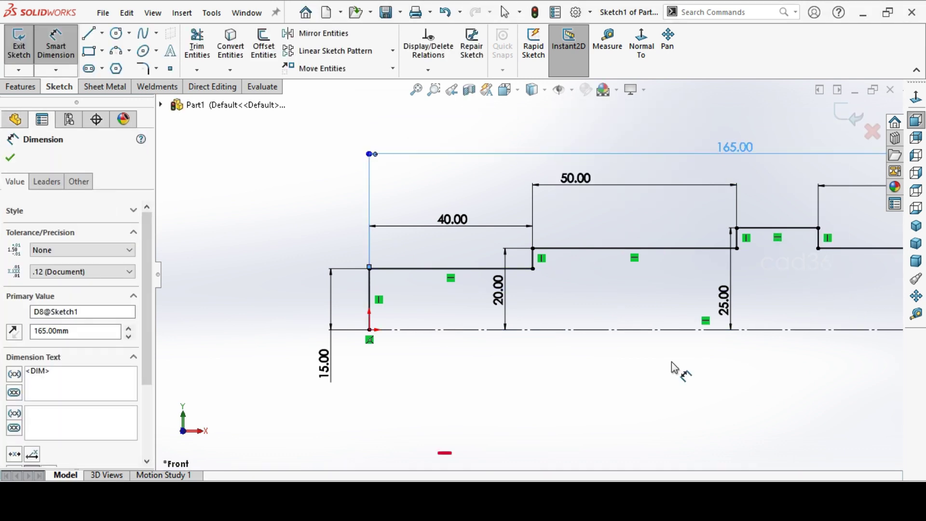
Step: Reposition the 25.00 dimension and compare the sketch against the reference drawing
scroll(555, 319, up, 3)
scroll(696, 299, down, 2)
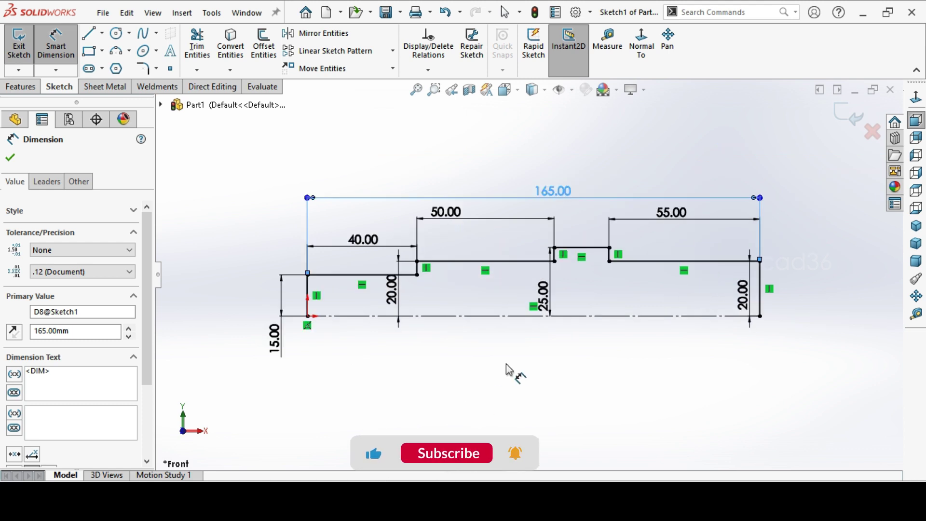
drag(546, 304, 575, 296)
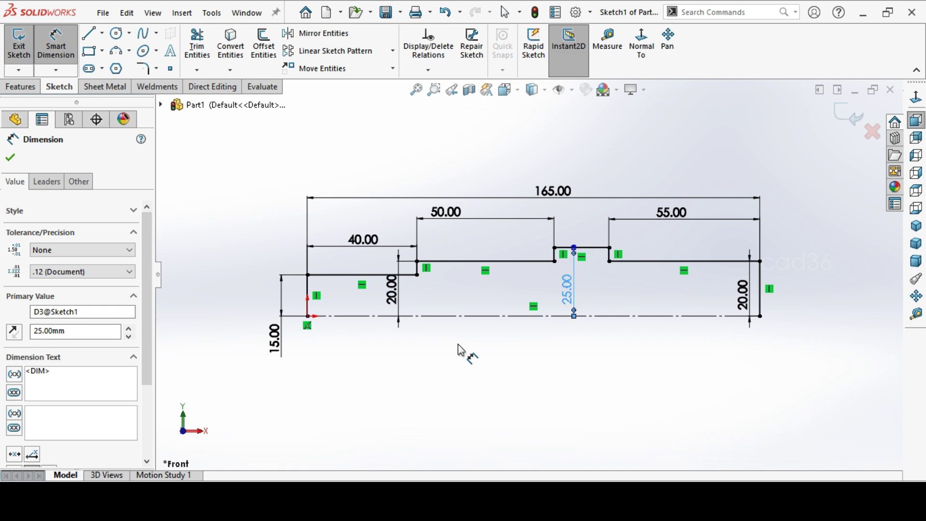
key(alt+Tab)
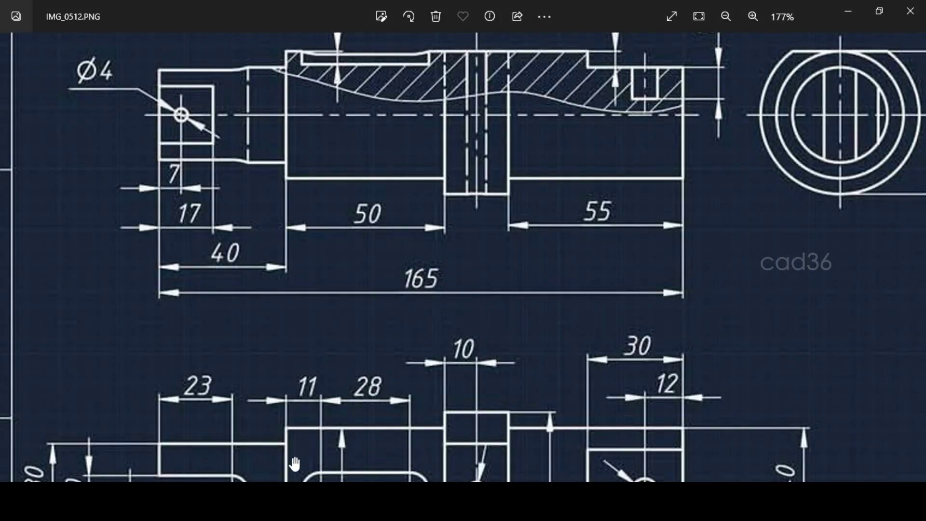
key(alt+Tab)
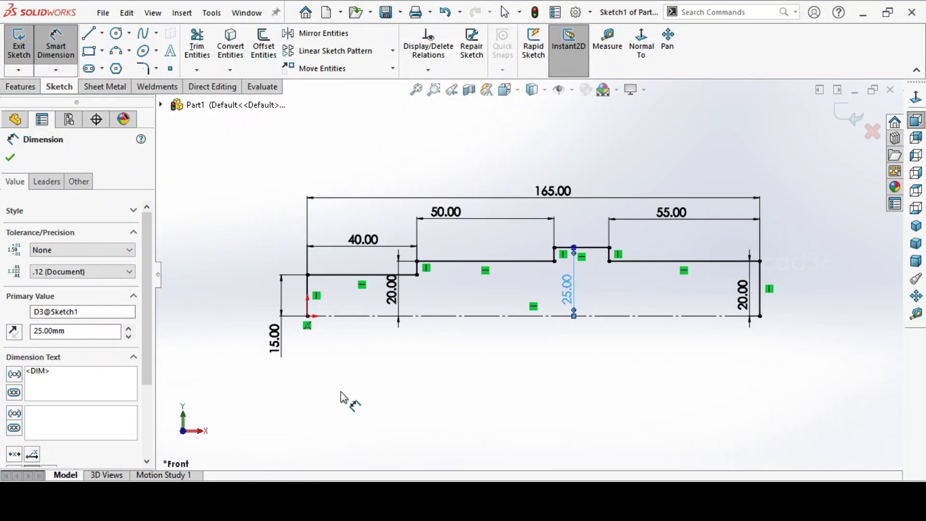
Step: Revolve the profile 360° about its centreline, letting the open sketch close automatically
click(20, 86)
click(65, 44)
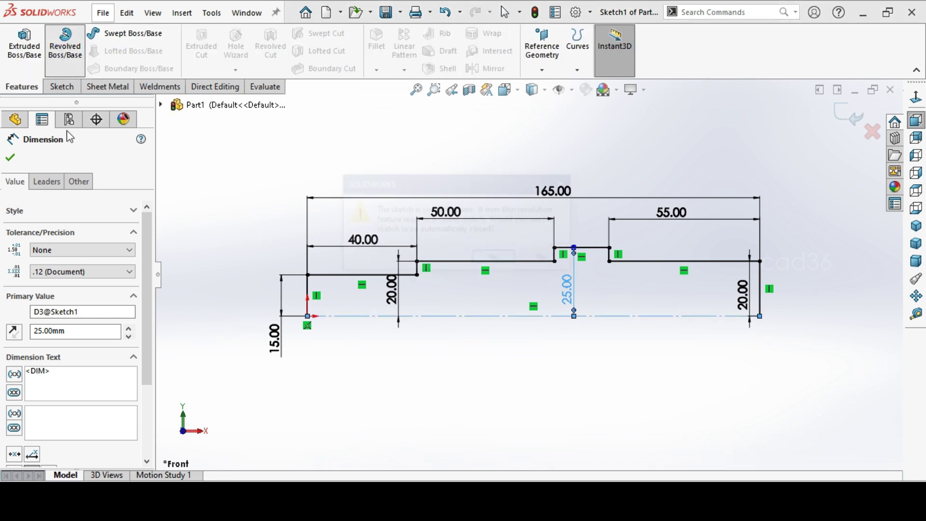
click(496, 259)
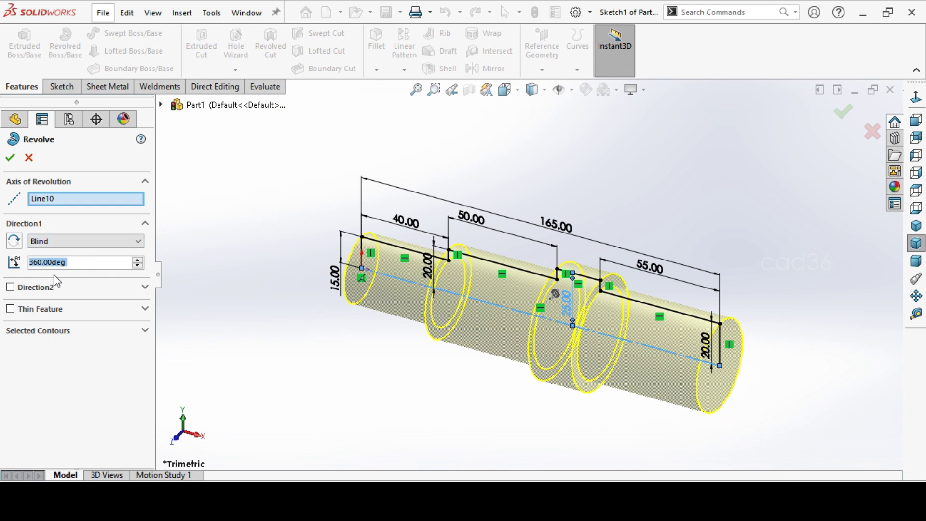
click(9, 157)
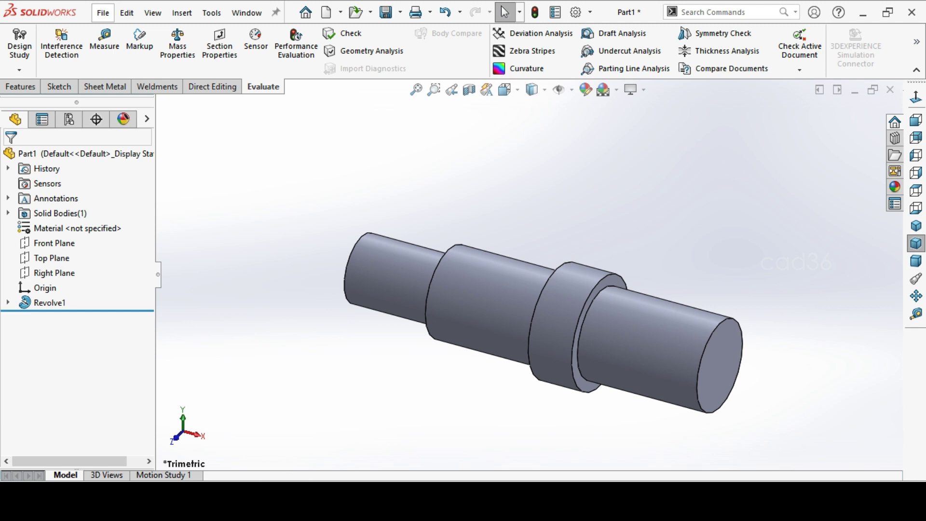
key(alt+Tab)
scroll(392, 347, down, 8)
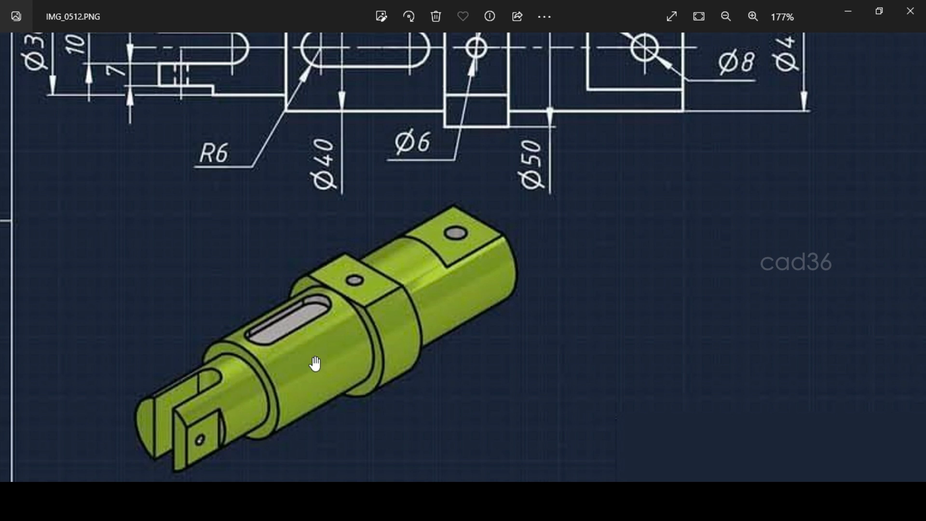
key(alt+Tab)
Step: Sketch a straight slot on the Top Plane at the shaft's left end
click(47, 261)
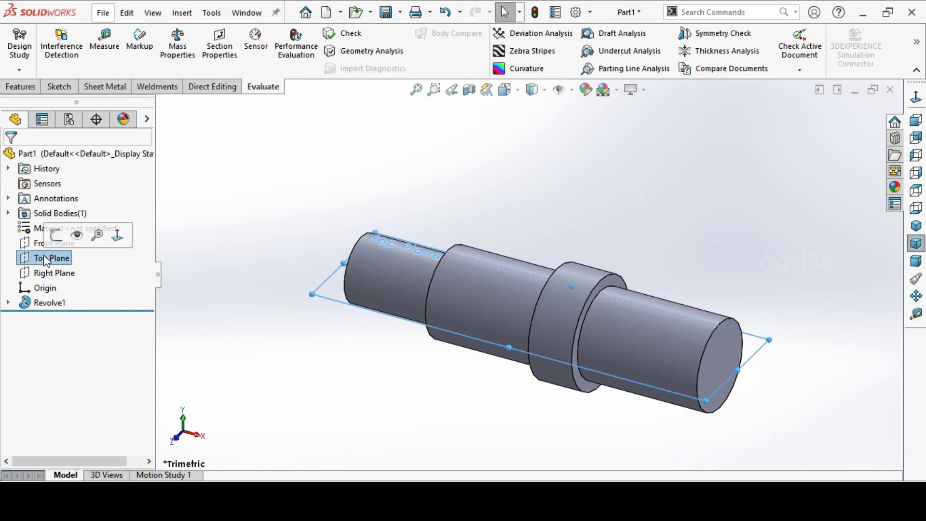
click(56, 235)
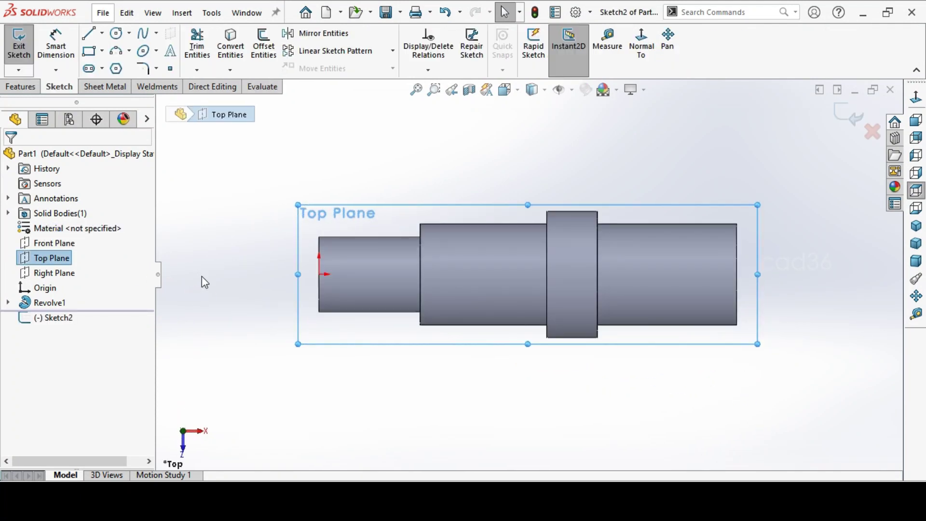
click(89, 68)
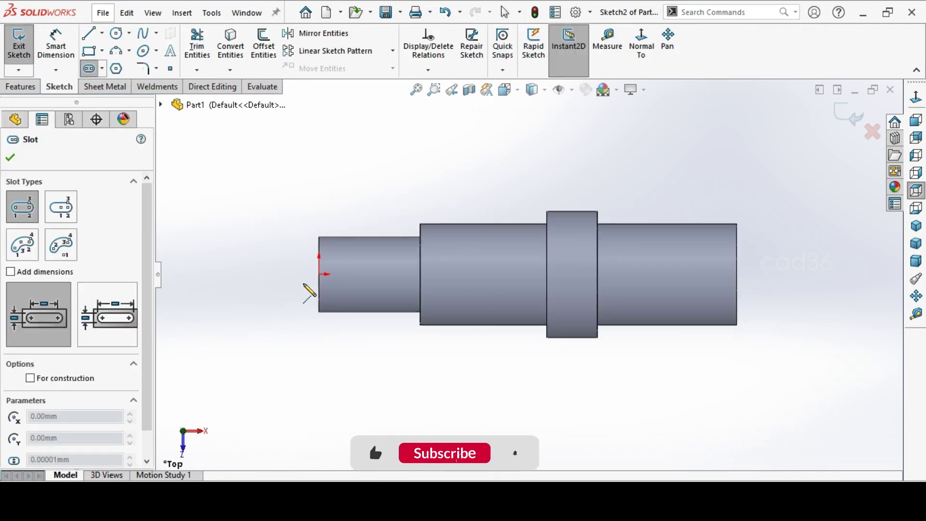
click(298, 274)
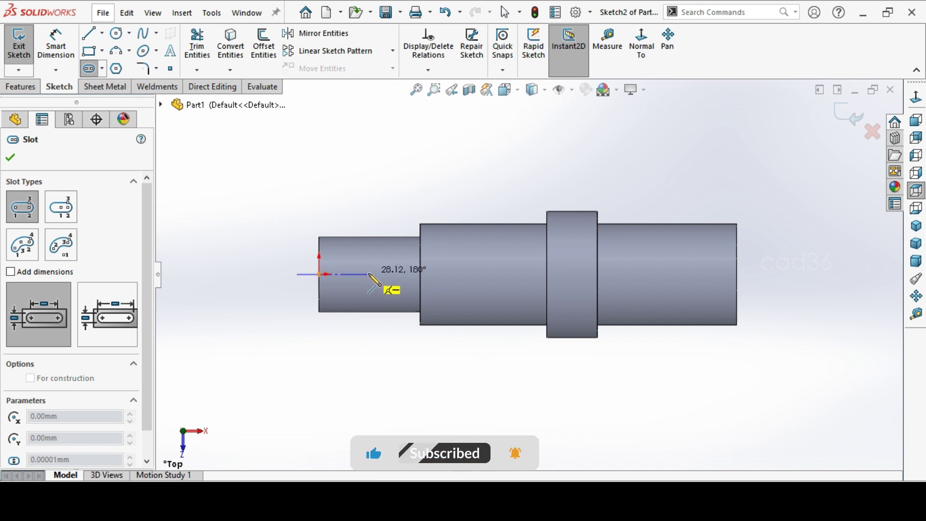
click(381, 274)
click(381, 263)
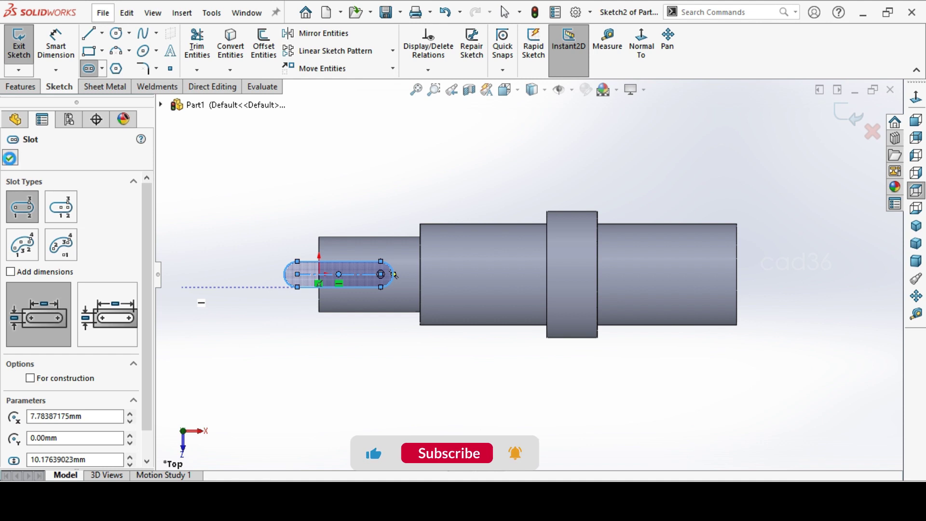
click(10, 157)
Step: Dimension the slot 23 mm from the shaft end face and 10 mm wide
scroll(317, 227, down, 3)
click(66, 51)
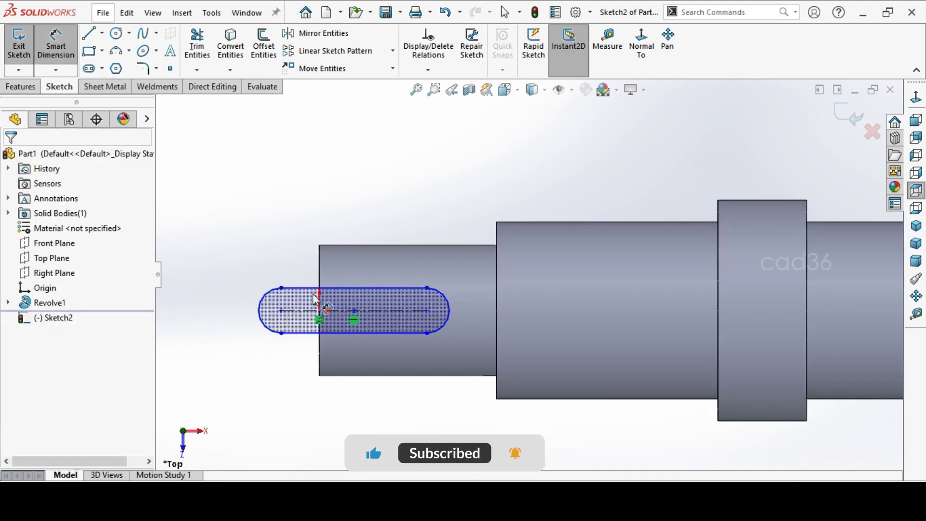
click(427, 311)
click(317, 265)
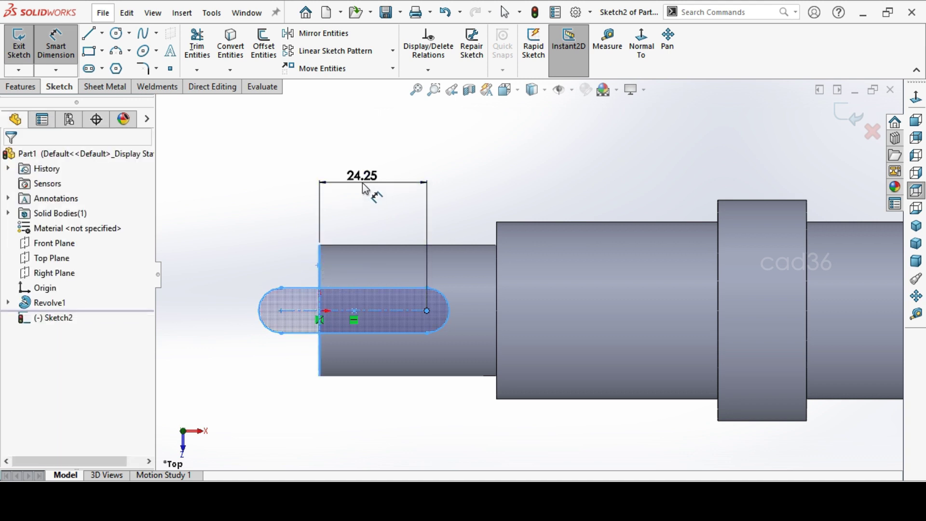
click(362, 183)
text(23)
key(Return)
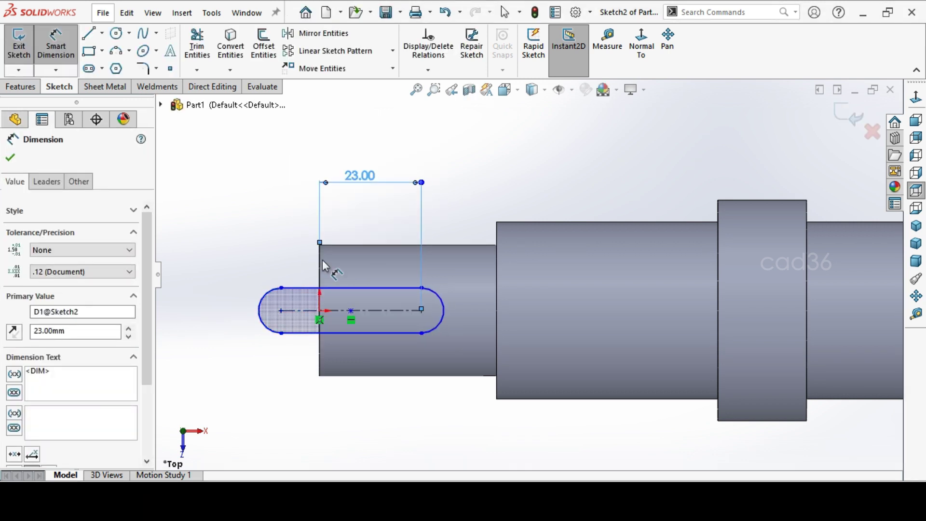
click(292, 289)
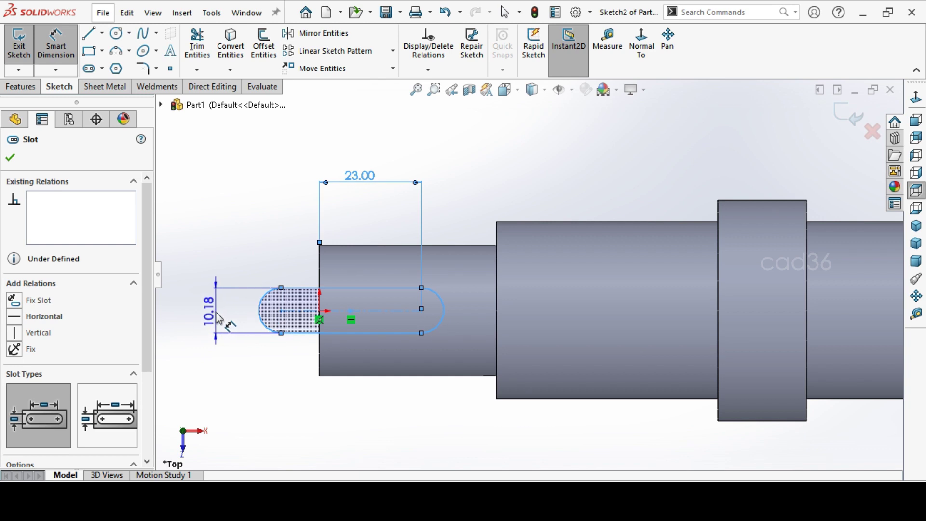
click(218, 319)
text(10)
key(Return)
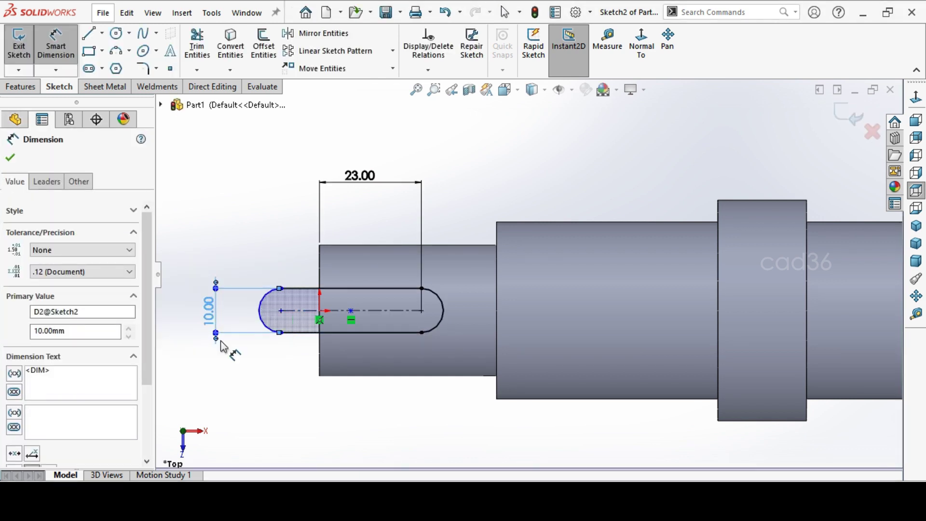
click(277, 427)
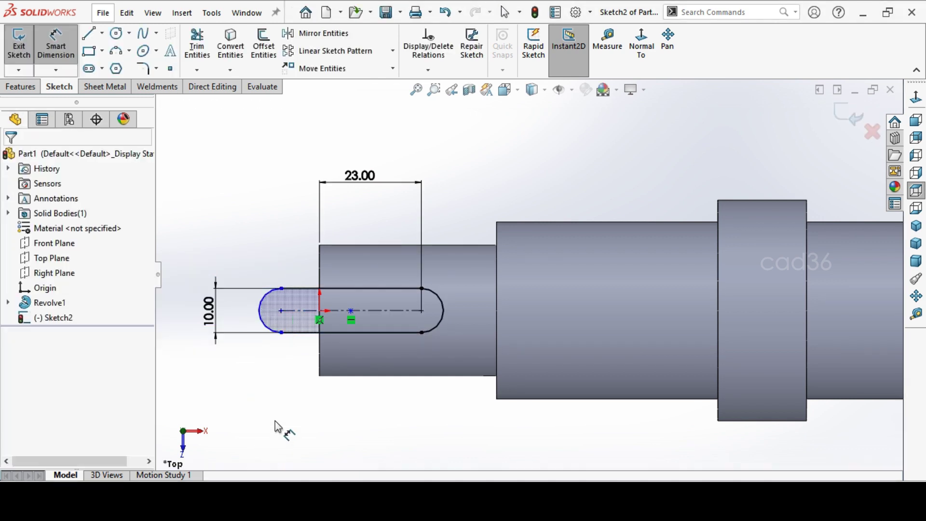
Step: Draw a rectangle below the slot with its top edge 7 mm from the slot's bottom
click(93, 55)
click(281, 356)
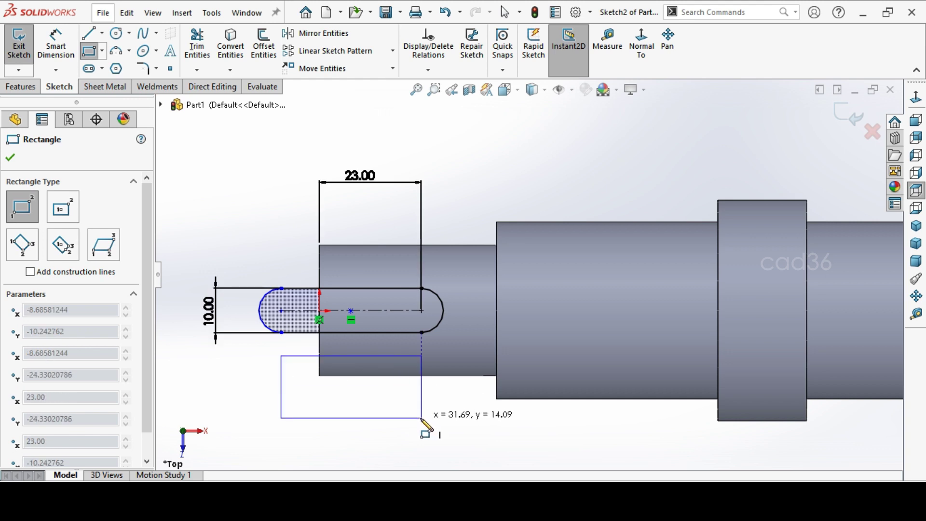
click(422, 418)
click(56, 44)
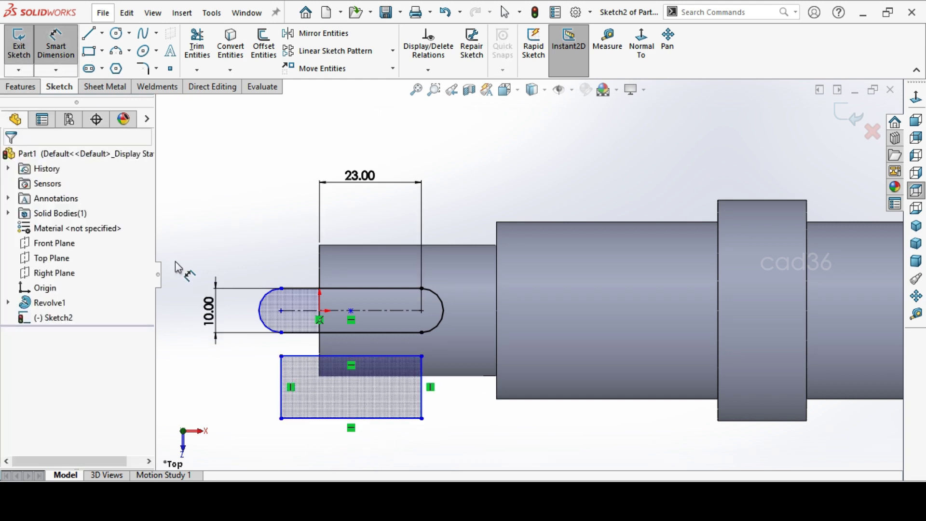
scroll(304, 351, down, 3)
click(346, 312)
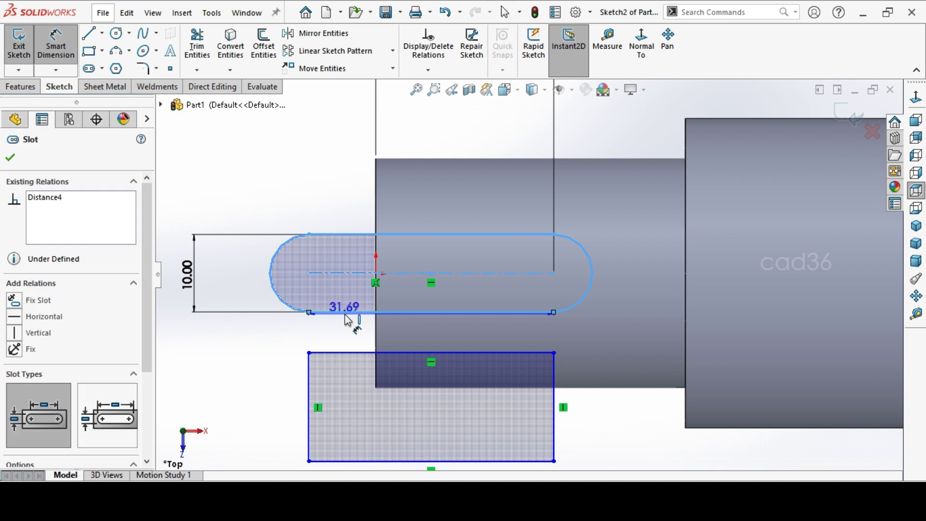
click(348, 353)
click(276, 345)
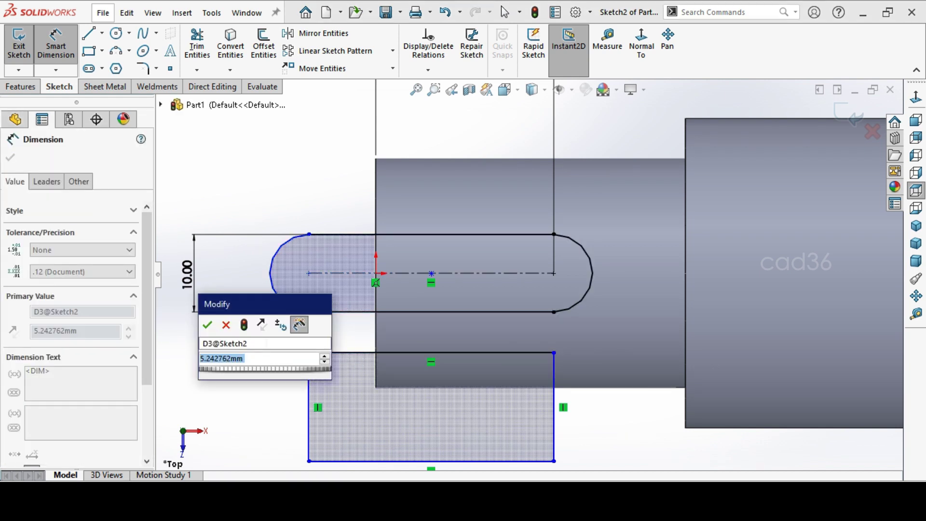
text(7)
key(Return)
click(233, 392)
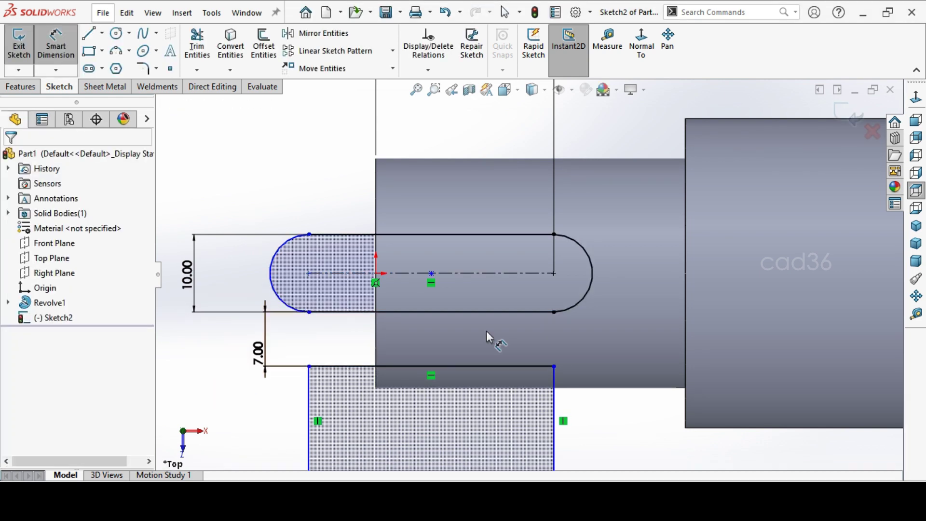
Step: Bring the reference drawing's view with the 165, 50 and 55 lengths into sight
scroll(525, 263, up, 1)
click(247, 478)
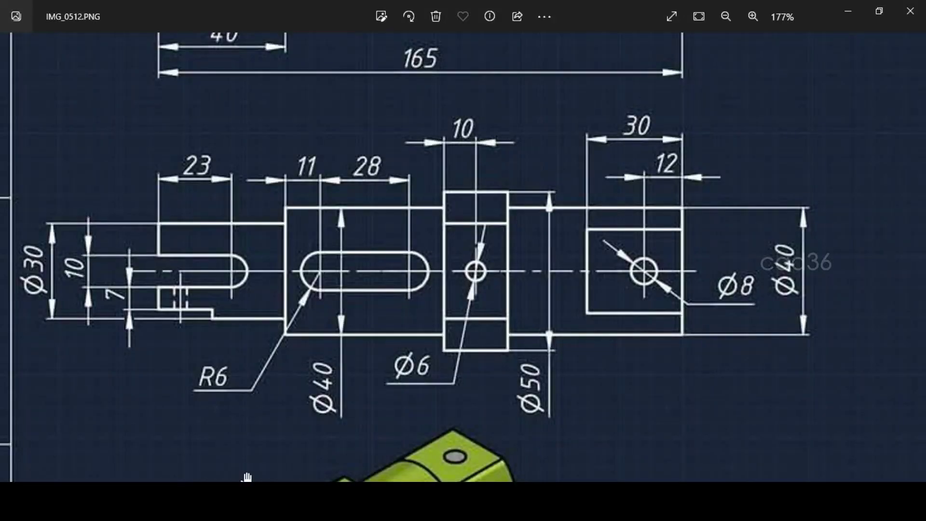
drag(269, 91, 304, 338)
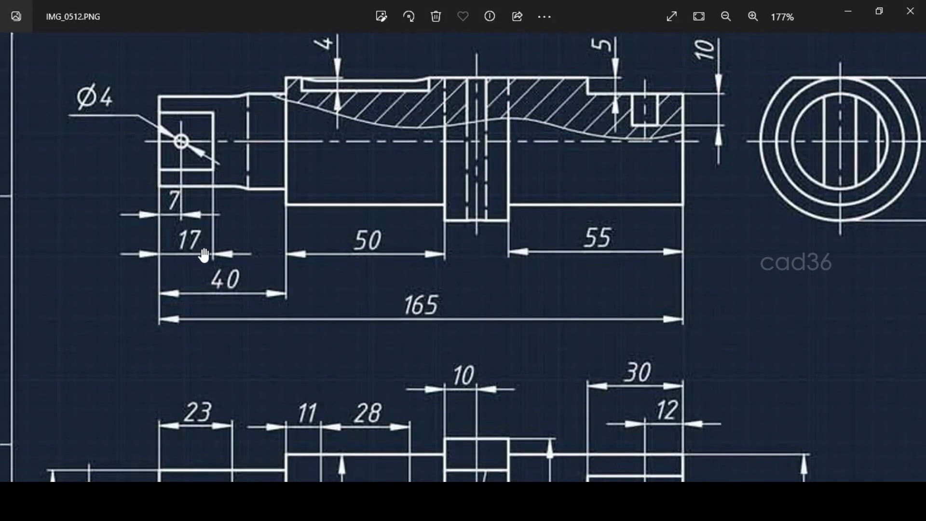
Step: Back in the sketch, dimension the rectangle's length at 17 mm from the shaft end face
click(845, 7)
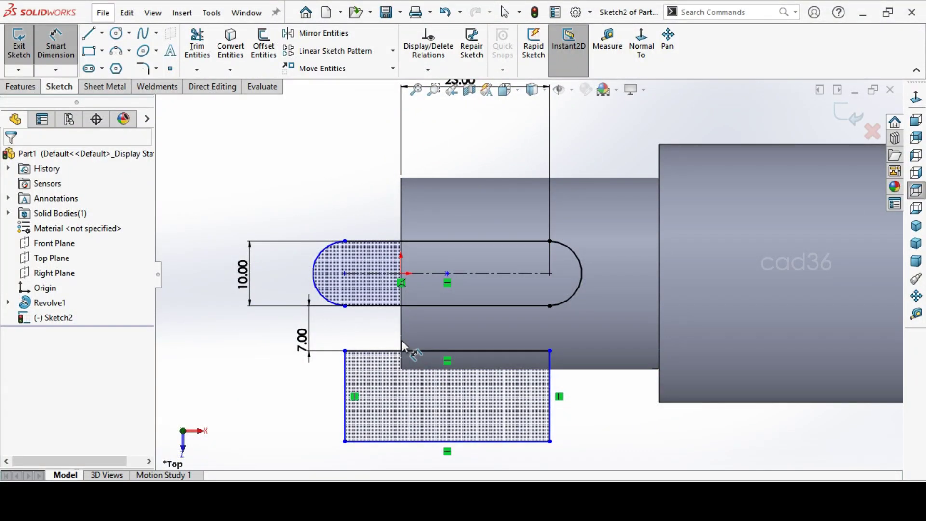
click(550, 433)
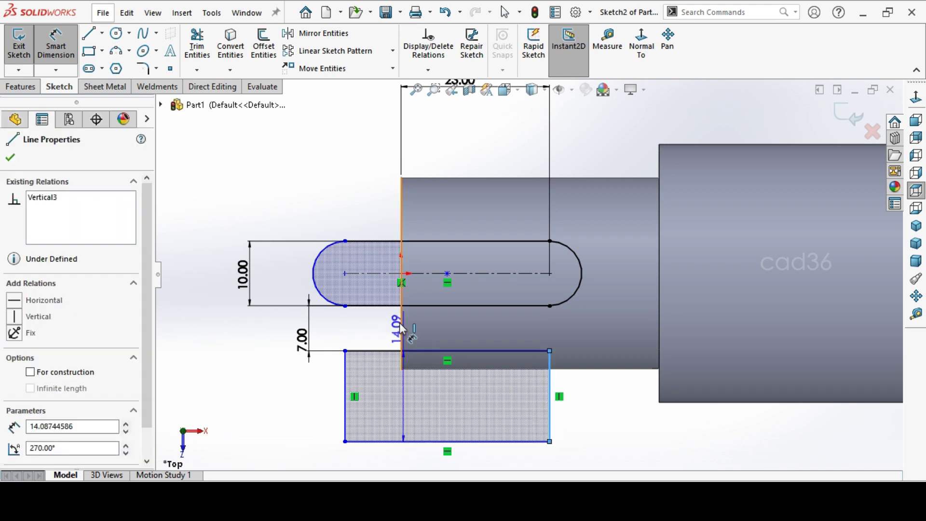
click(402, 318)
scroll(407, 197, up, 1)
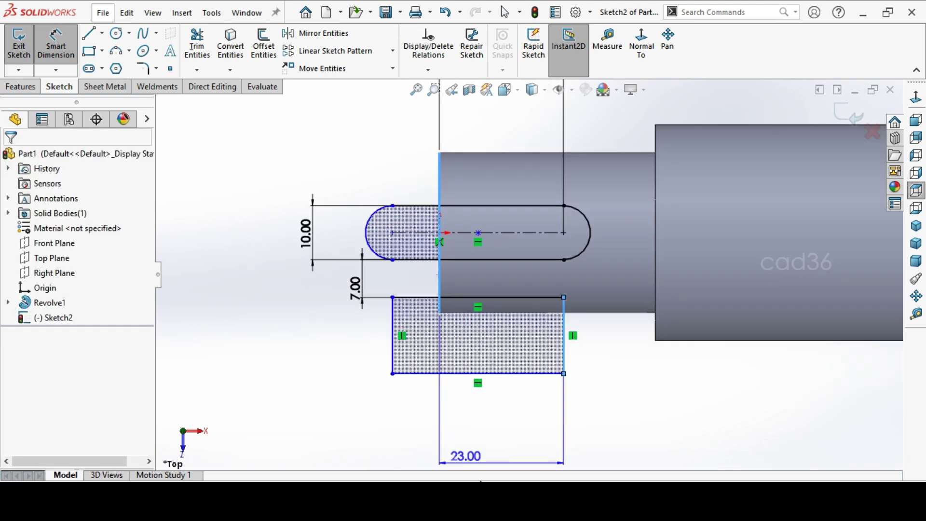
click(463, 453)
text(1)
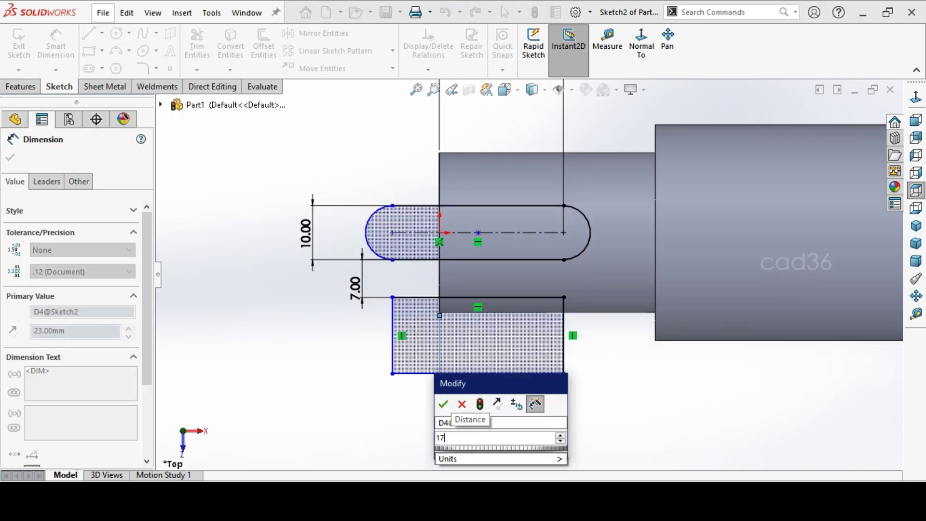
text(7)
key(Return)
click(658, 393)
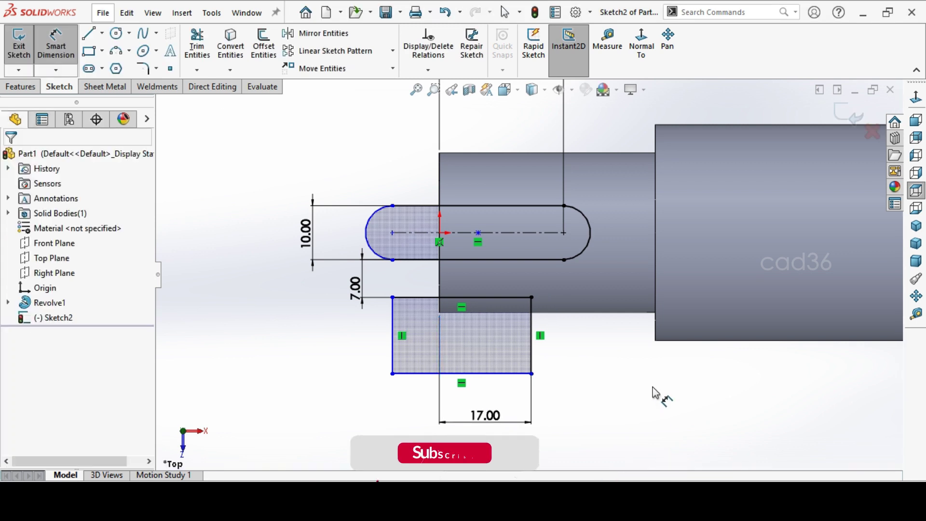
scroll(562, 351, up, 1)
scroll(589, 347, down, 1)
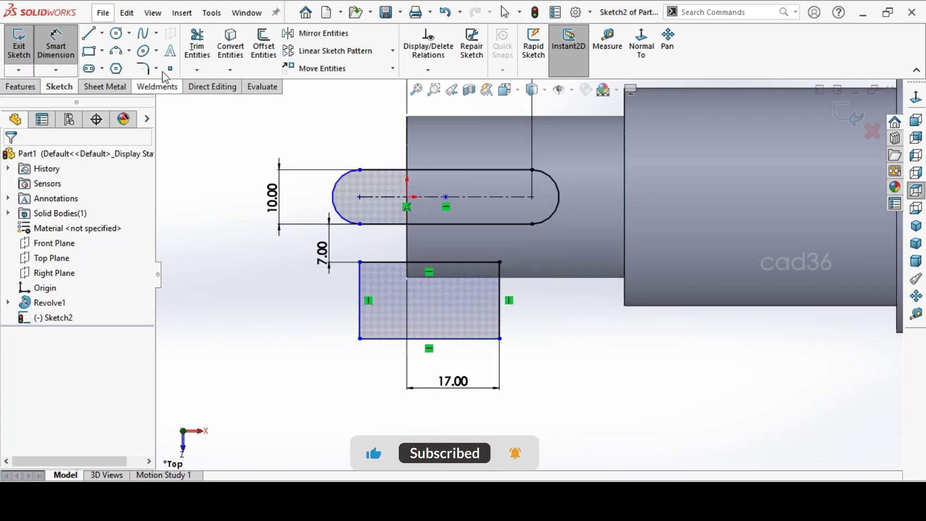
Step: Extrude-cut the sketch Mid Plane 50 mm deep and orbit to view the shaft end
scroll(166, 77, up, 1)
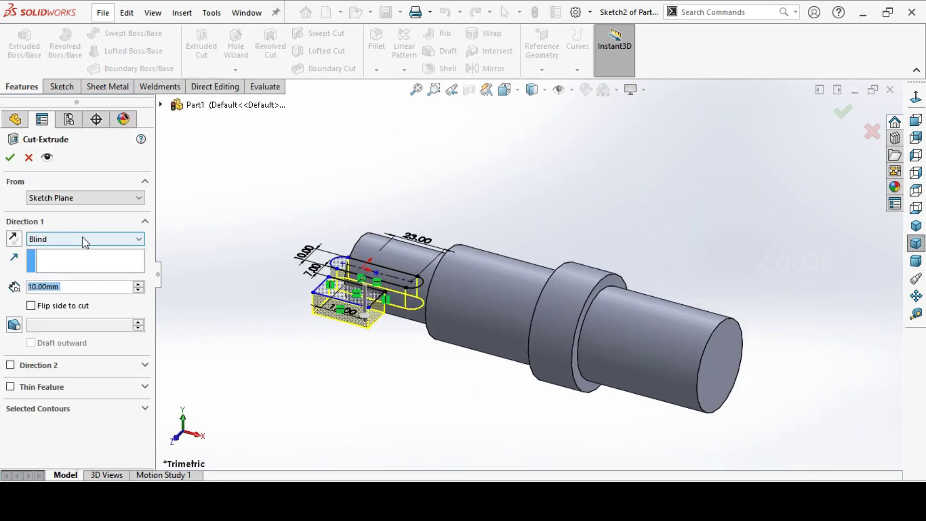
click(85, 239)
click(64, 321)
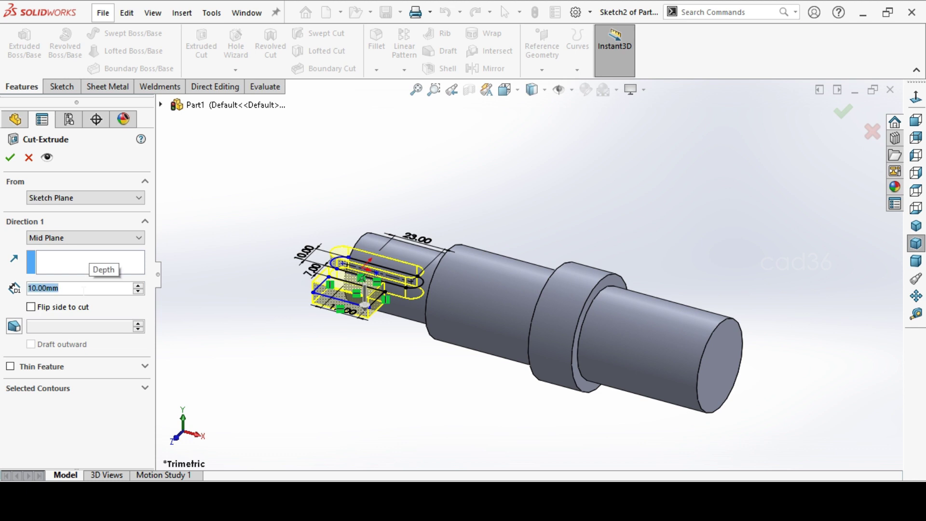
text(25)
key(Return)
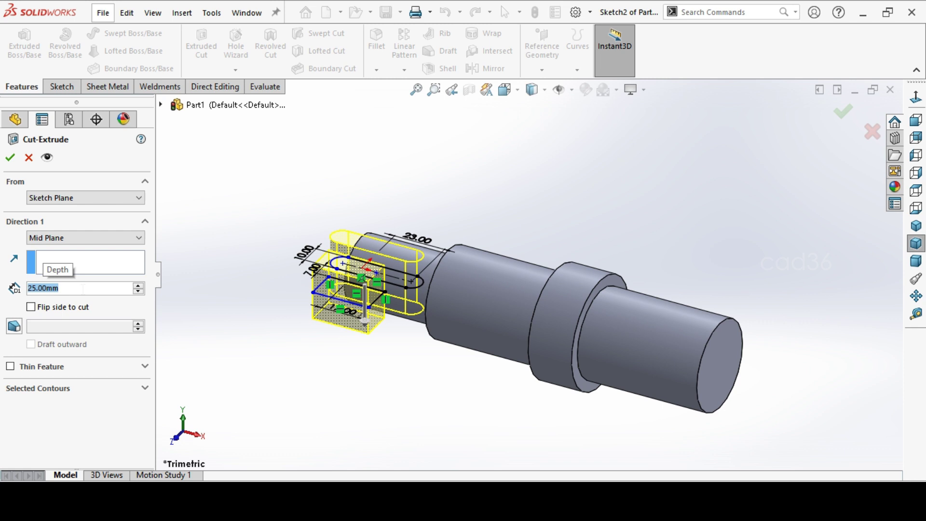
text(50)
key(Return)
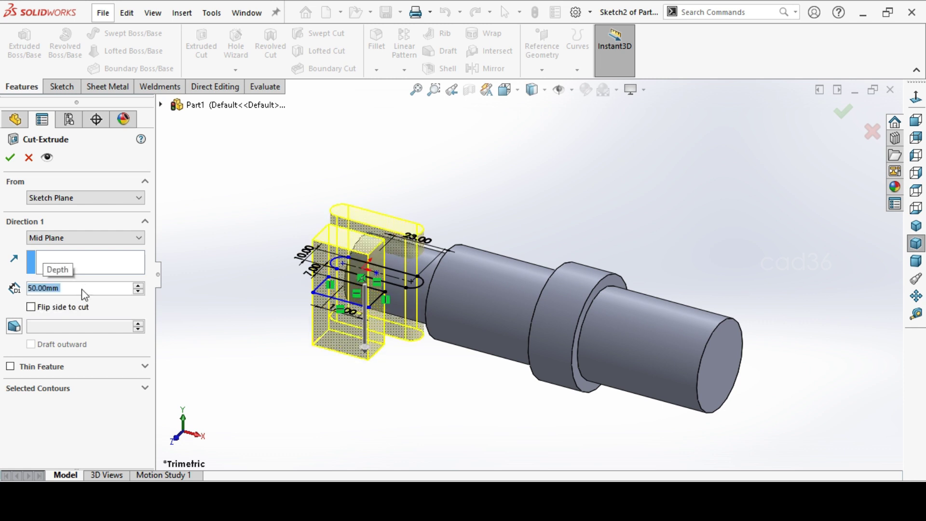
key(Return)
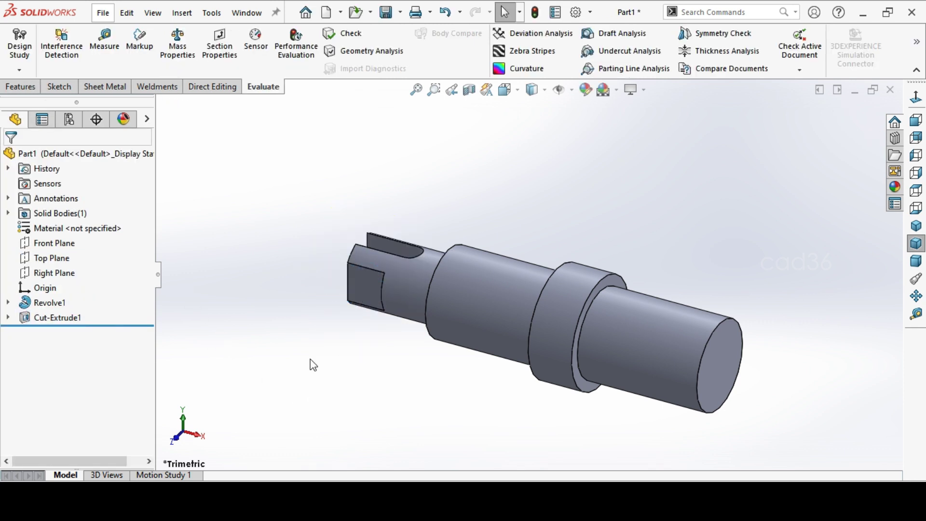
middle_drag(326, 321, 379, 341)
scroll(447, 279, down, 3)
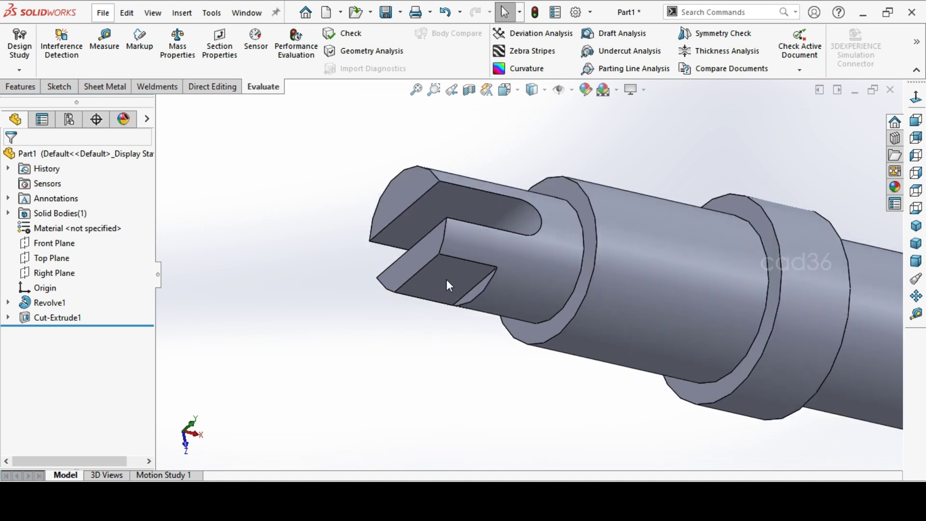
Step: Start a sketch on the shaft-end flat face and draw a circle on it
click(447, 280)
click(506, 239)
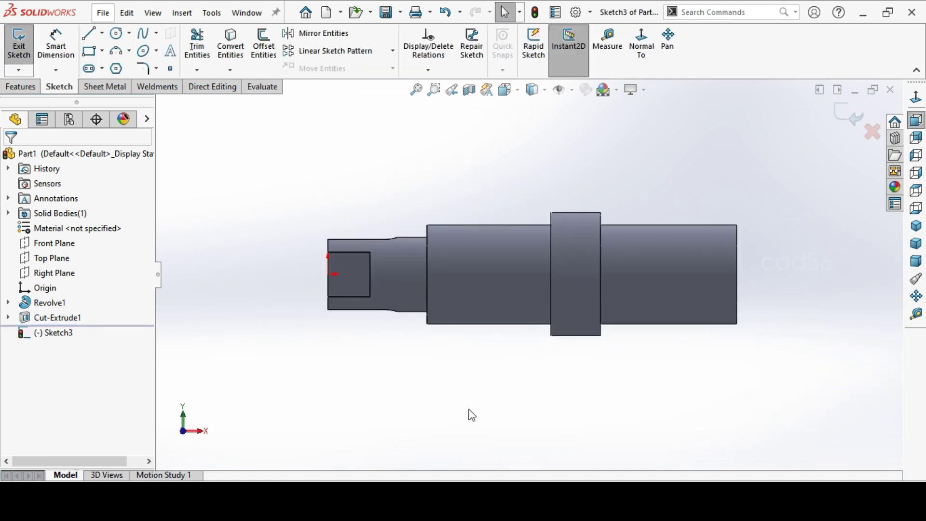
scroll(367, 265, down, 5)
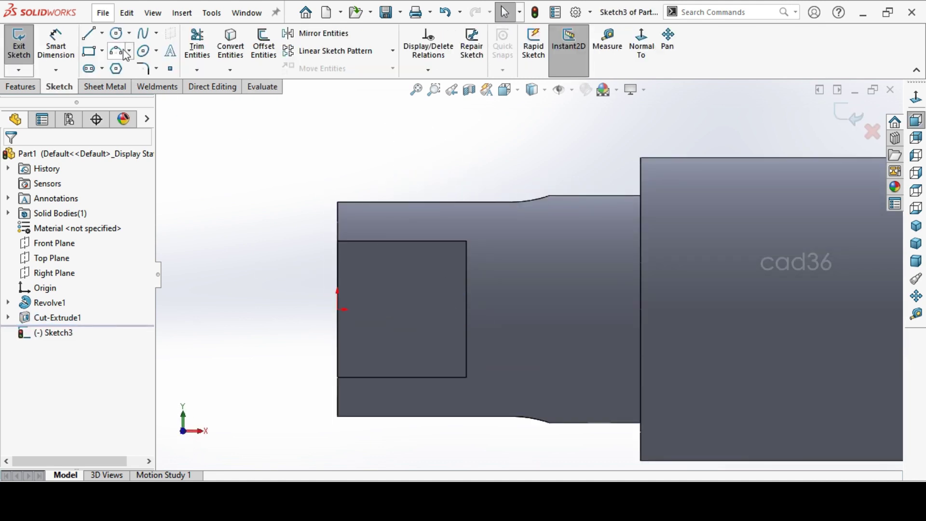
click(115, 38)
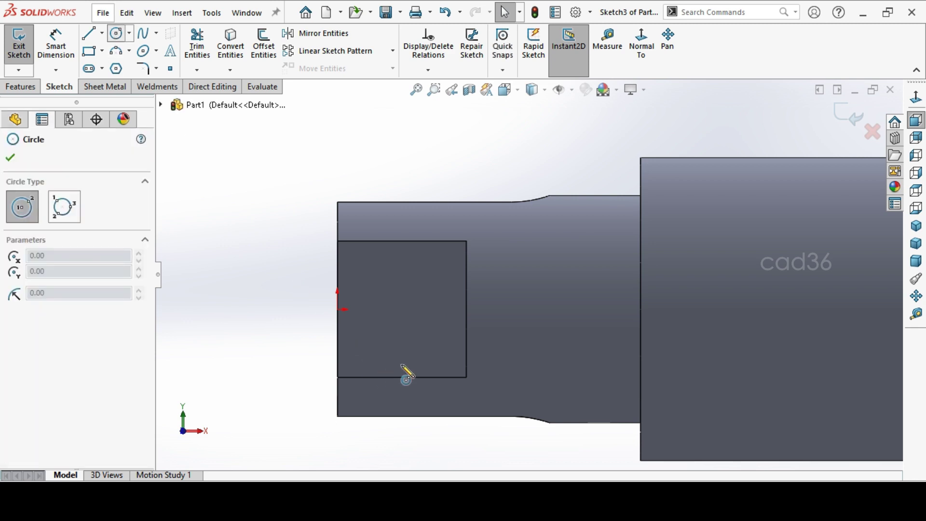
click(399, 310)
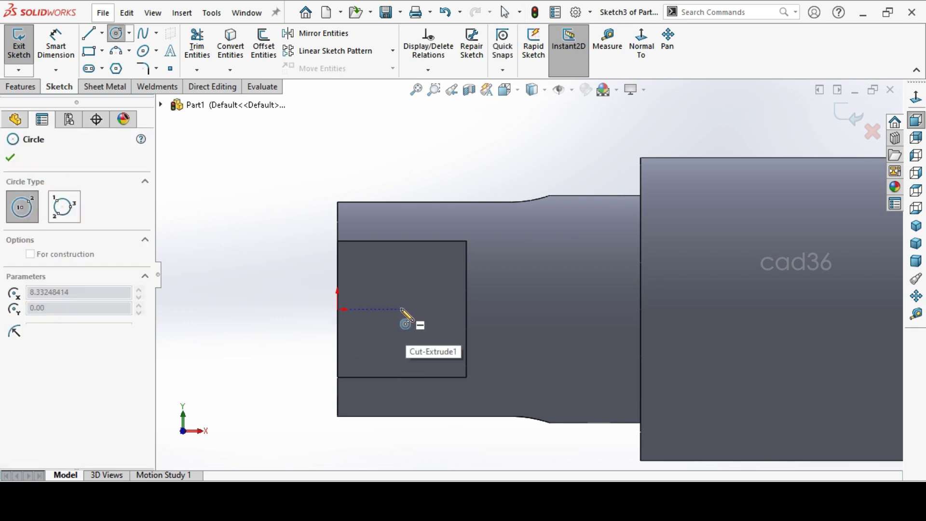
click(417, 325)
Step: Dimension the circle's diameter to 4 mm
click(70, 63)
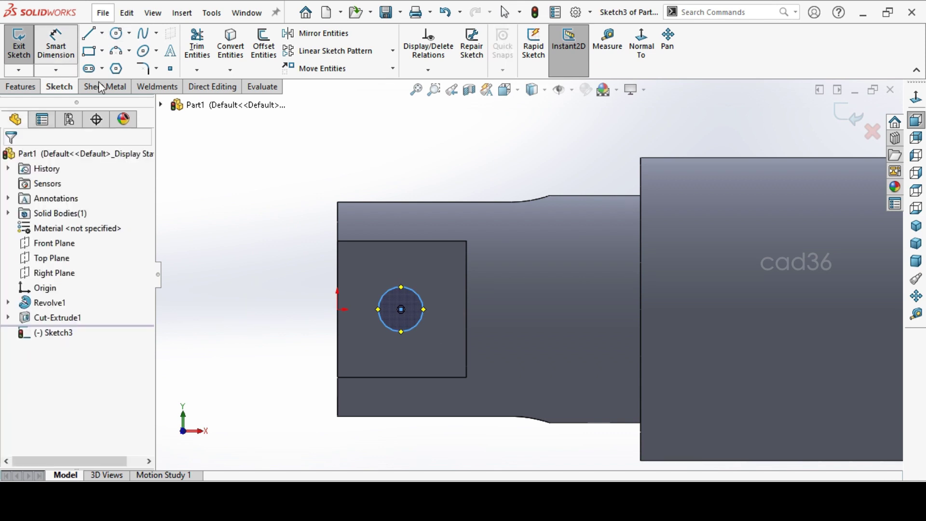
click(423, 308)
click(304, 154)
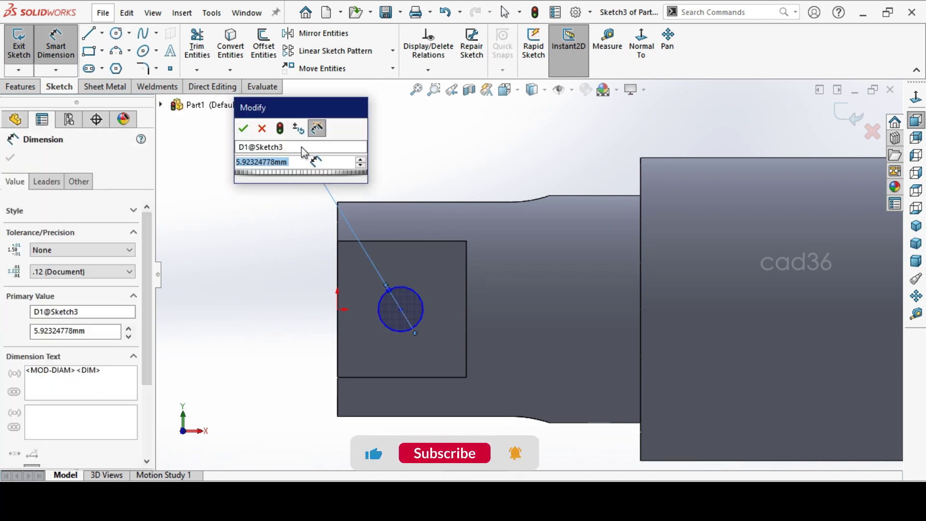
text(4)
key(Return)
click(245, 274)
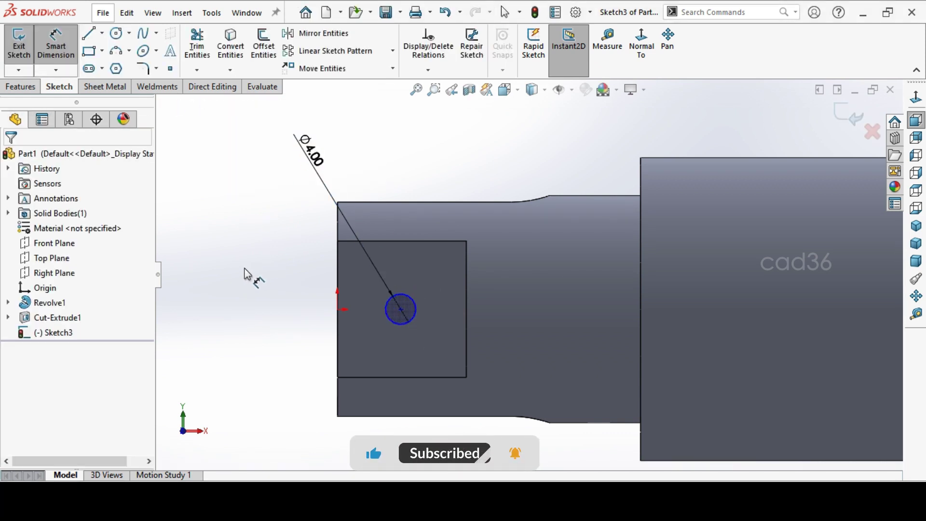
Step: Position the circle 7 mm from the shaft's end edge, checking the reference drawing
key(alt+Tab)
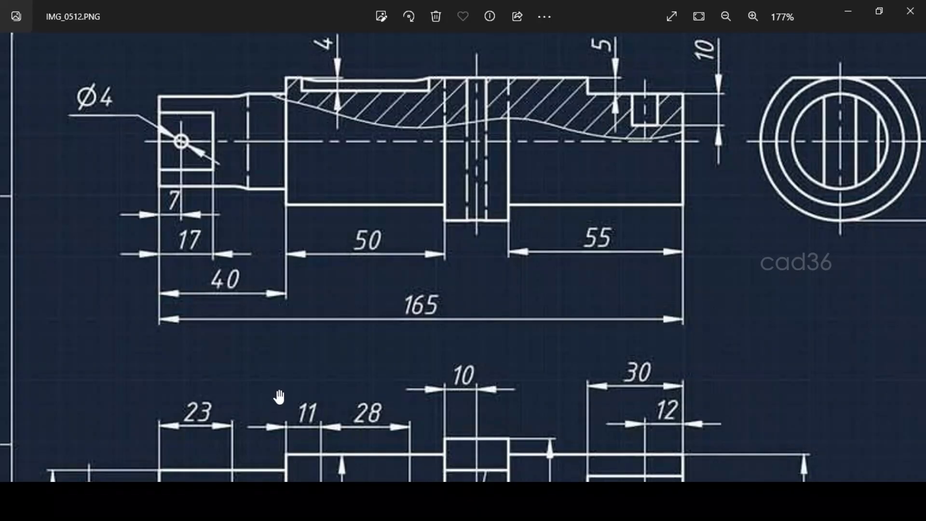
key(alt+Tab)
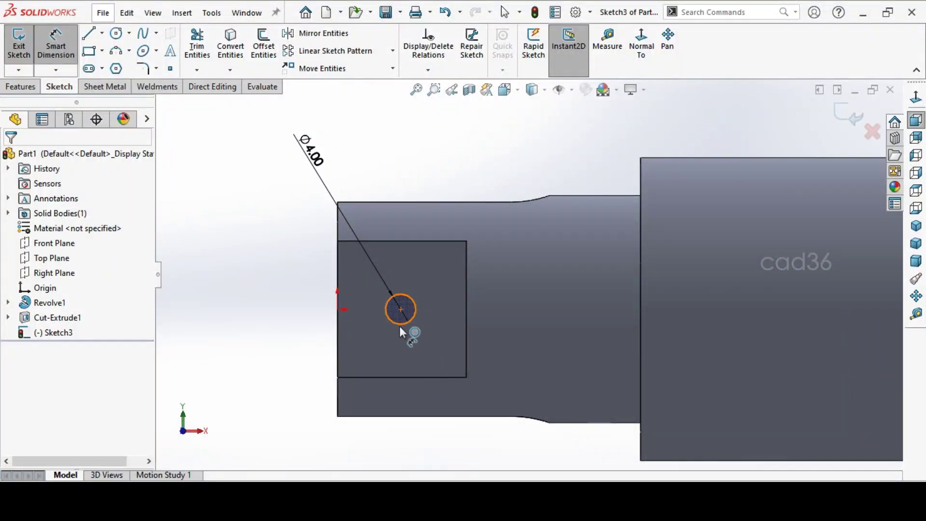
click(399, 325)
click(338, 373)
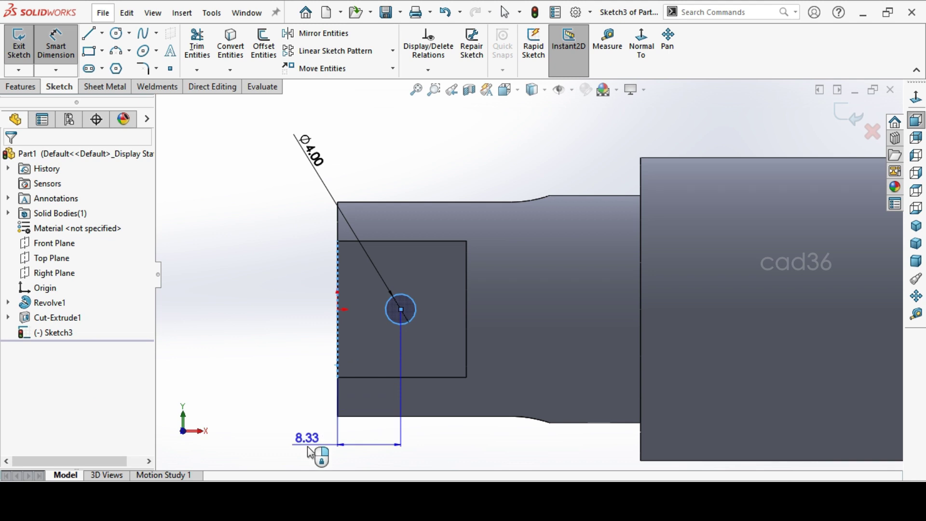
click(310, 453)
key(Return)
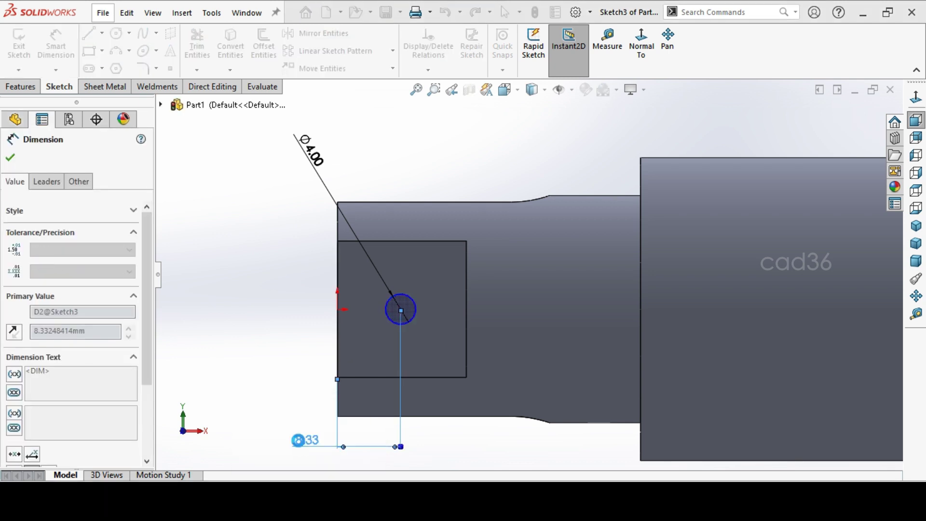
text(7)
key(Return)
Step: Cut the Ø4 circle Up To Surface at the opposite flat face, creating Cut-Extrude2
click(283, 368)
key(Escape)
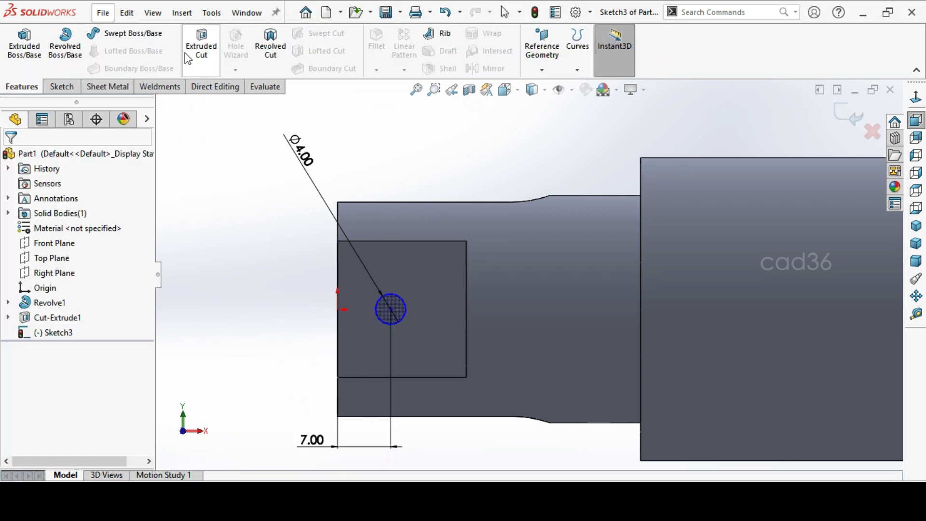
click(188, 59)
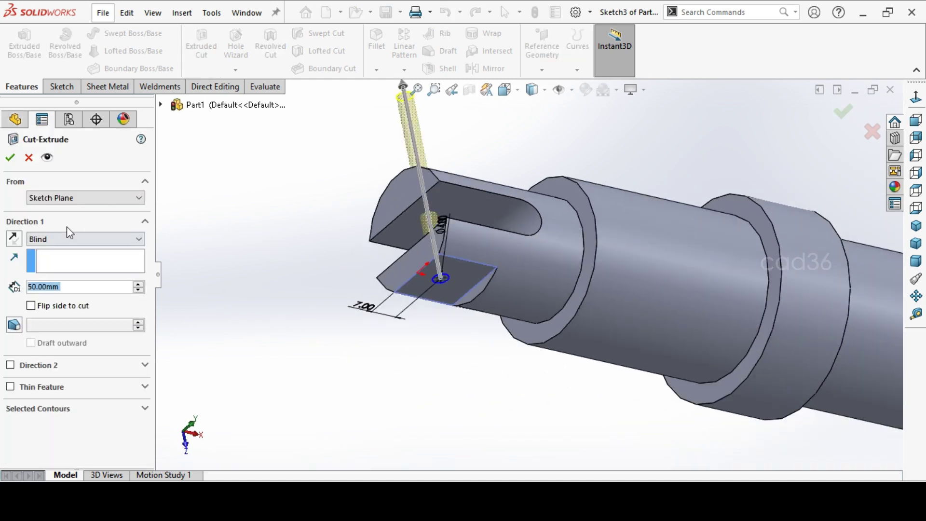
click(72, 240)
click(76, 295)
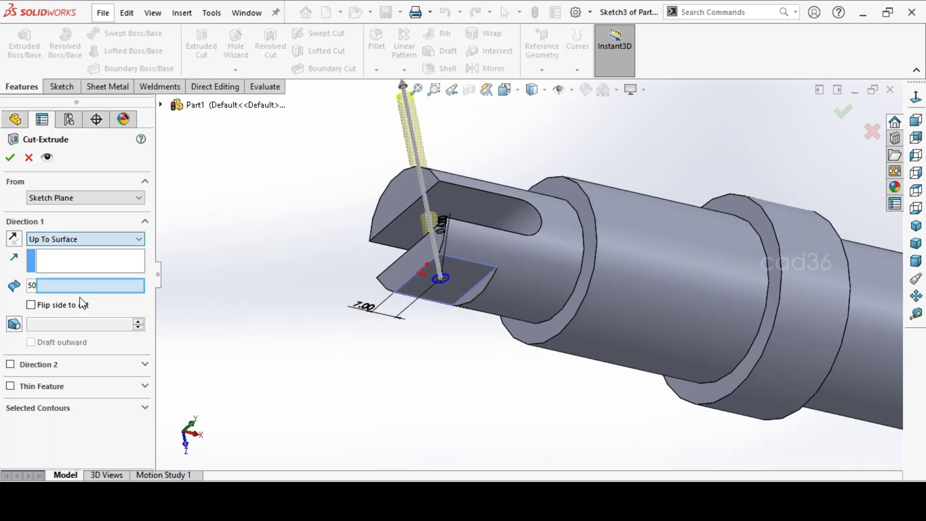
middle_drag(326, 304, 480, 346)
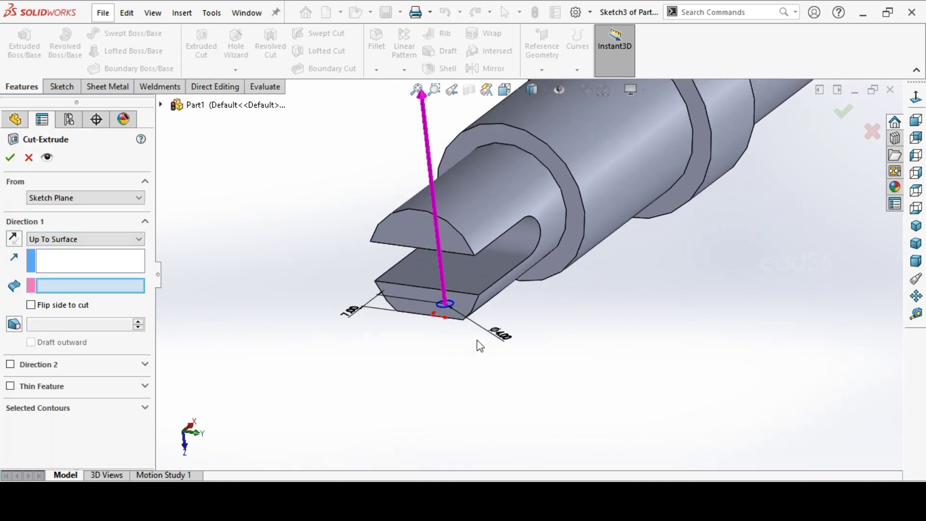
click(478, 272)
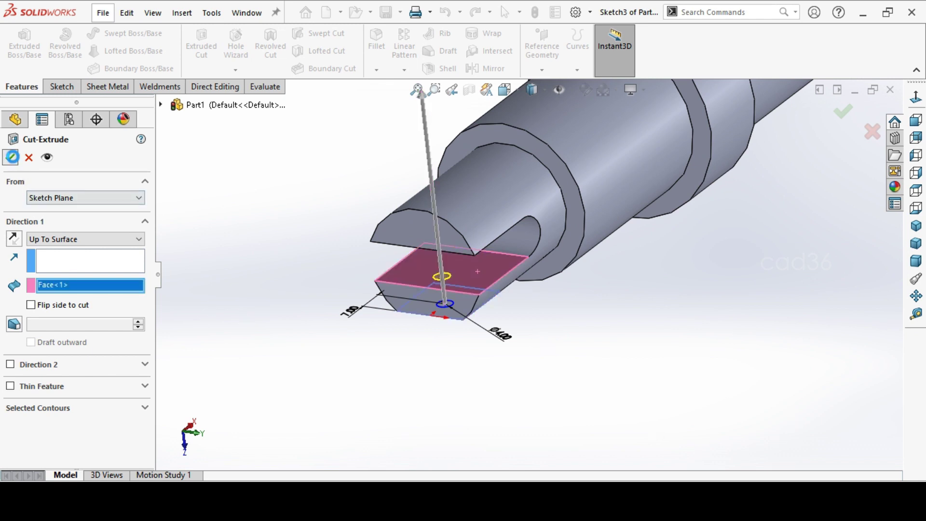
click(12, 157)
middle_drag(290, 346, 472, 326)
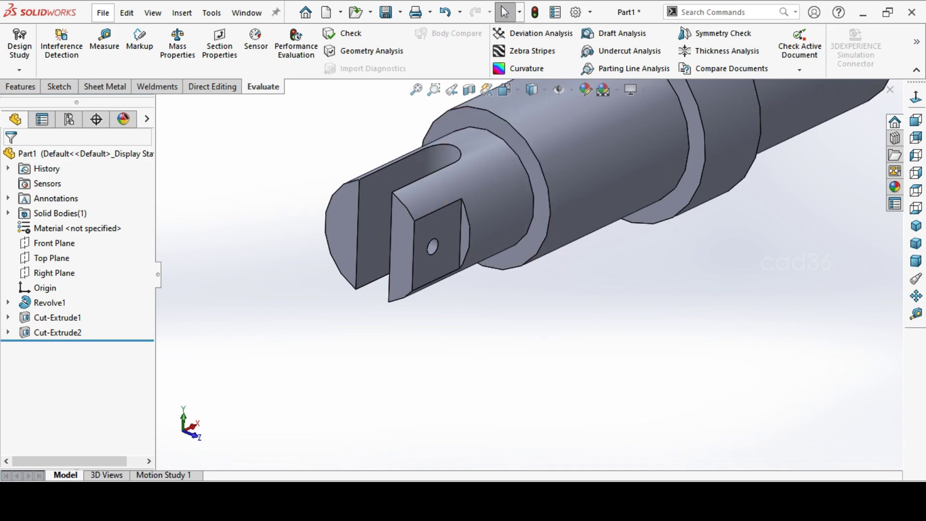
key(alt+Tab)
scroll(395, 366, down, 6)
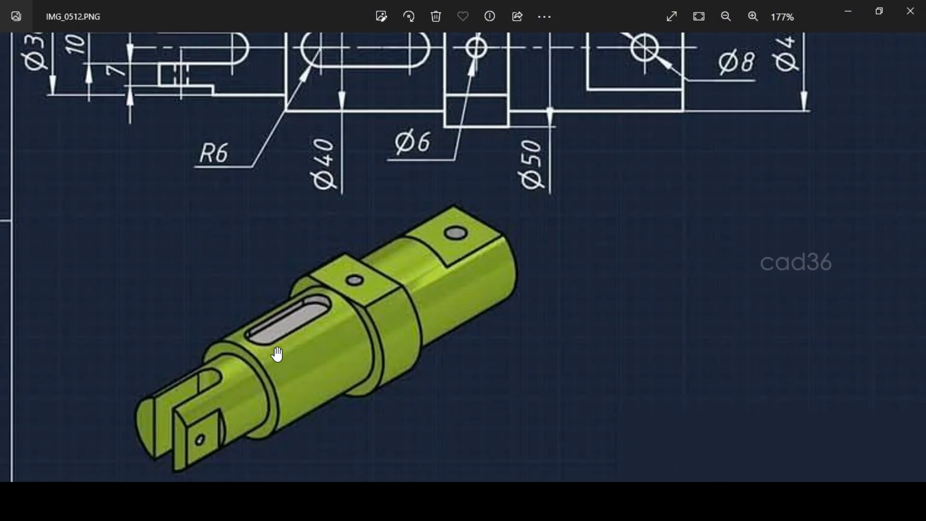
key(alt+Tab)
click(52, 259)
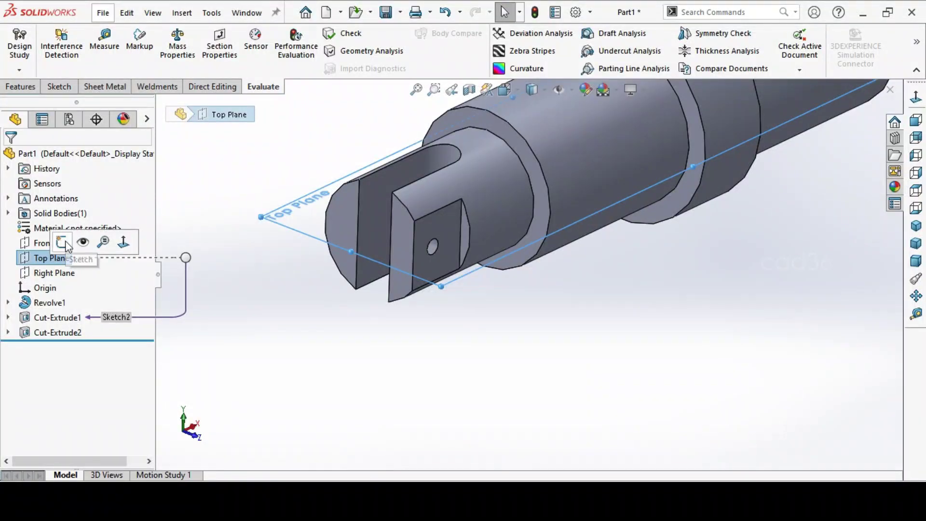
click(65, 245)
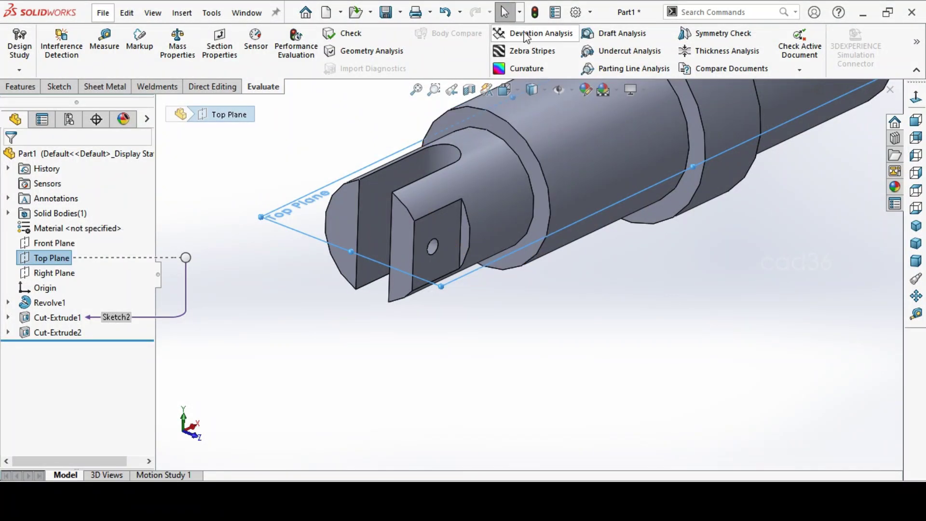
key(Escape)
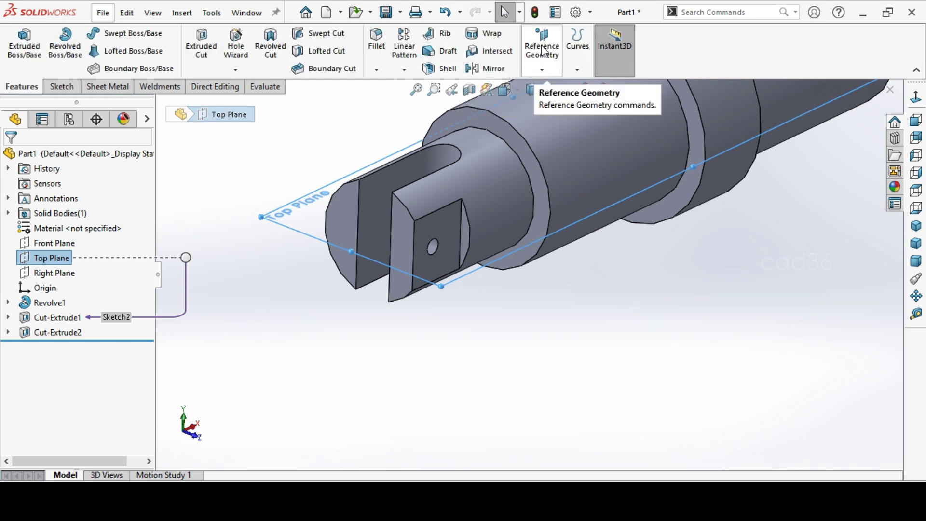
Step: Create Plane1 parallel to the Top Plane at a 16 mm offset, checking the drawing's section view
click(544, 51)
click(550, 86)
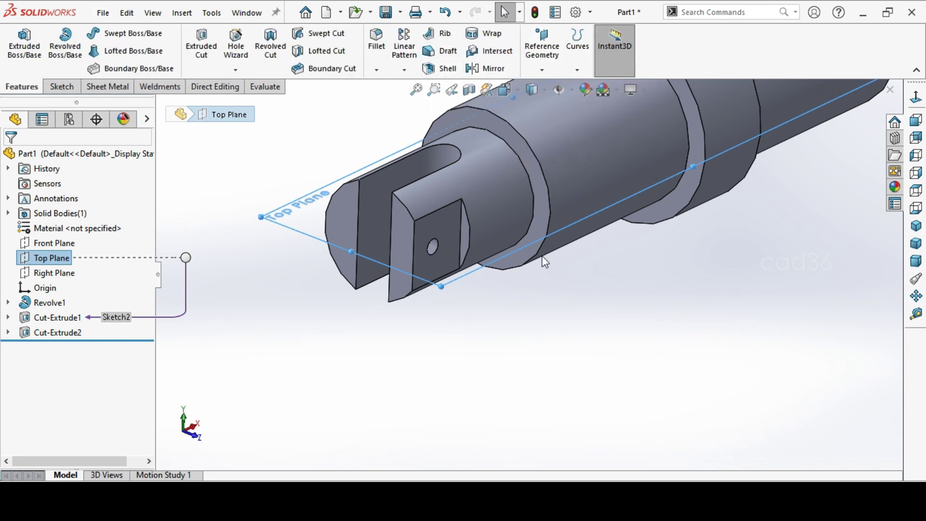
scroll(586, 268, up, 2)
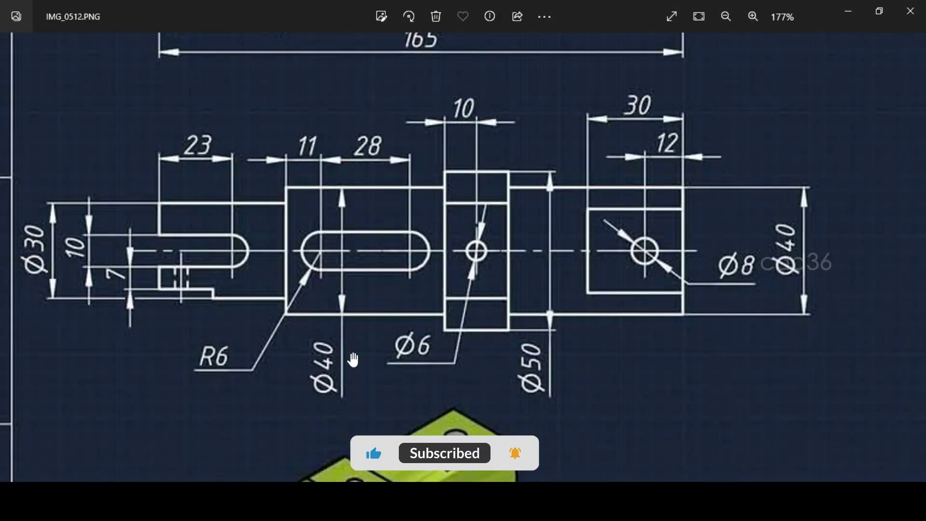
drag(465, 150, 482, 424)
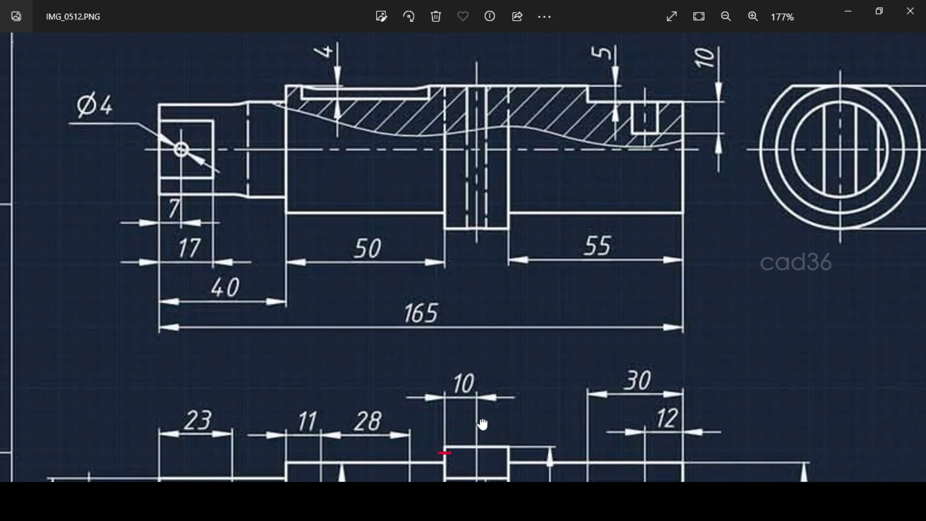
click(847, 10)
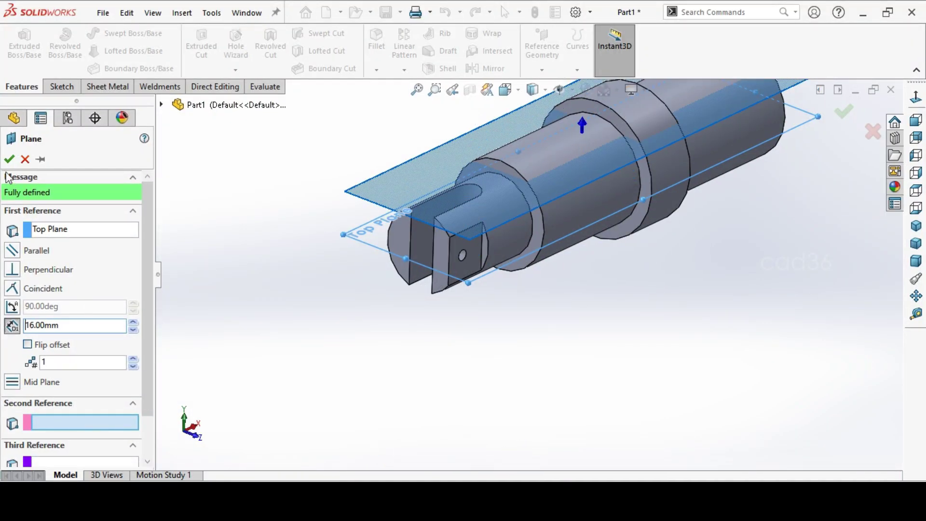
click(9, 159)
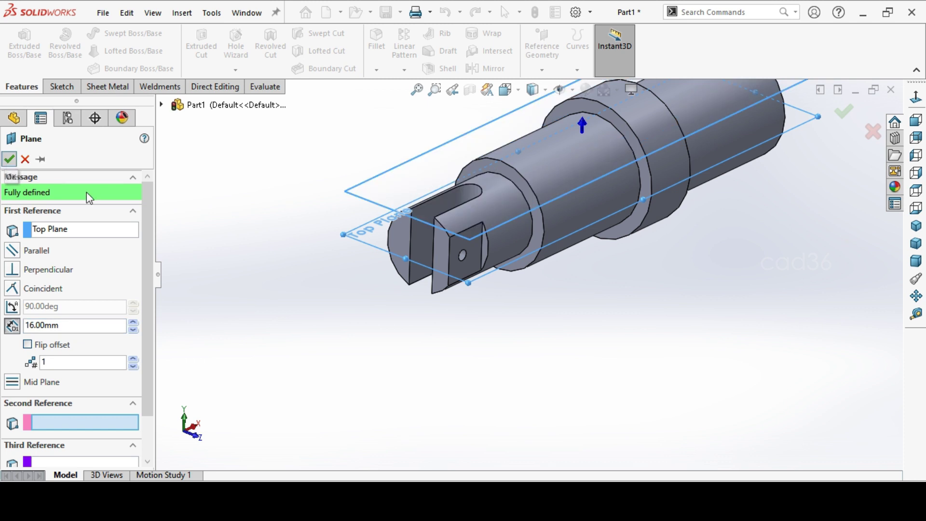
right_click(418, 182)
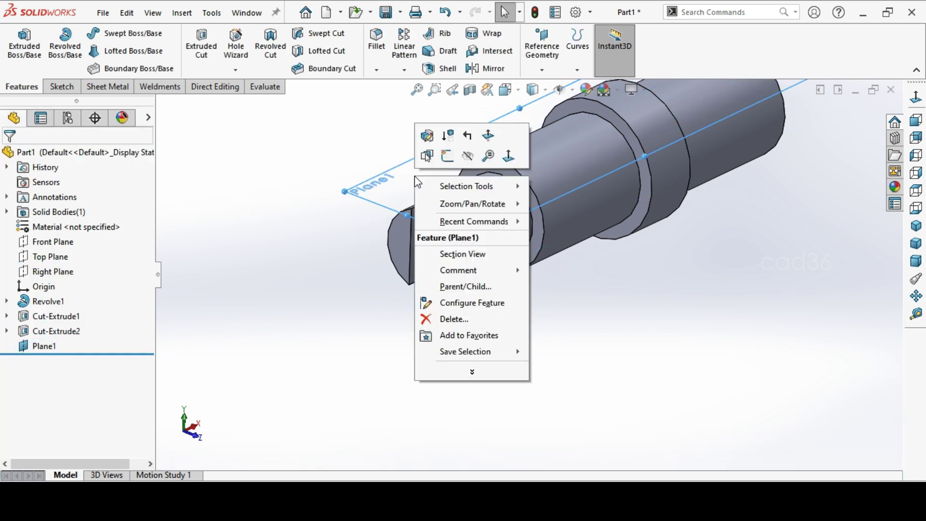
Step: Start a sketch on Plane1 and draw a straight slot along the shaft
click(451, 164)
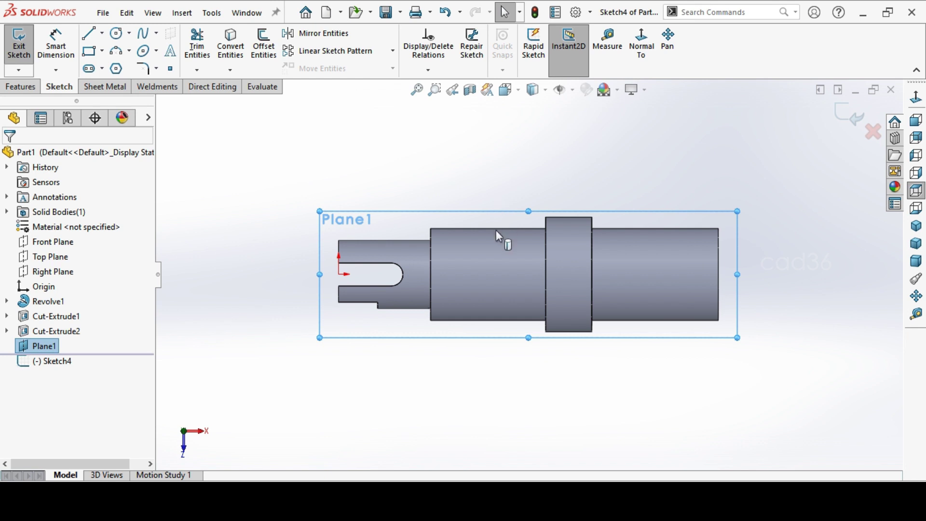
scroll(482, 232, down, 4)
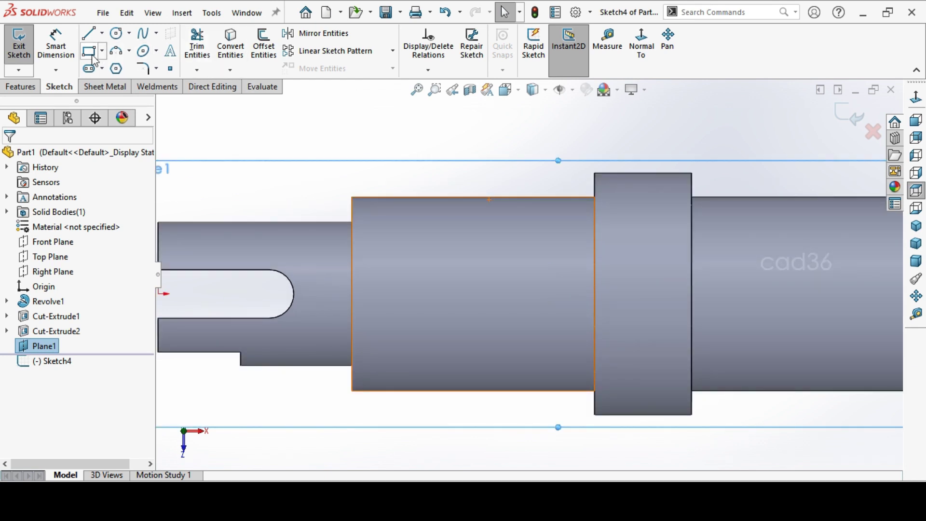
click(92, 70)
click(404, 294)
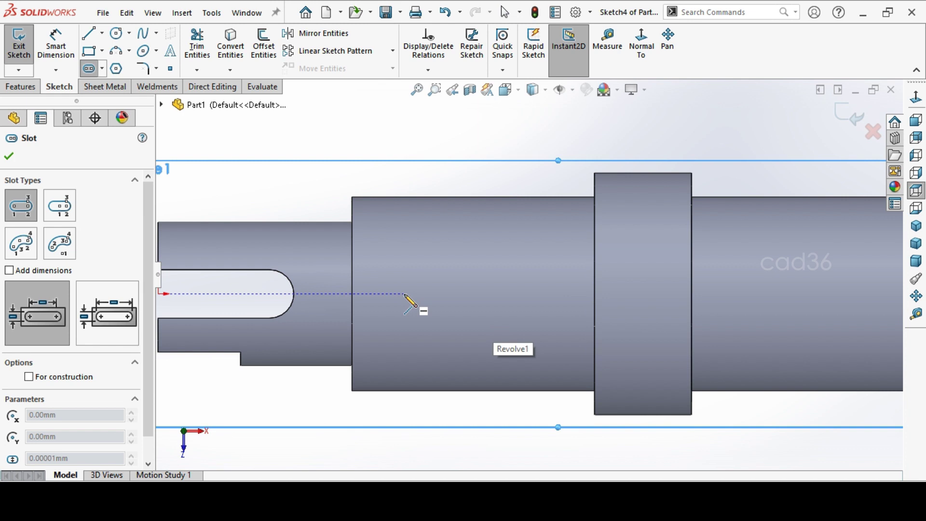
click(547, 294)
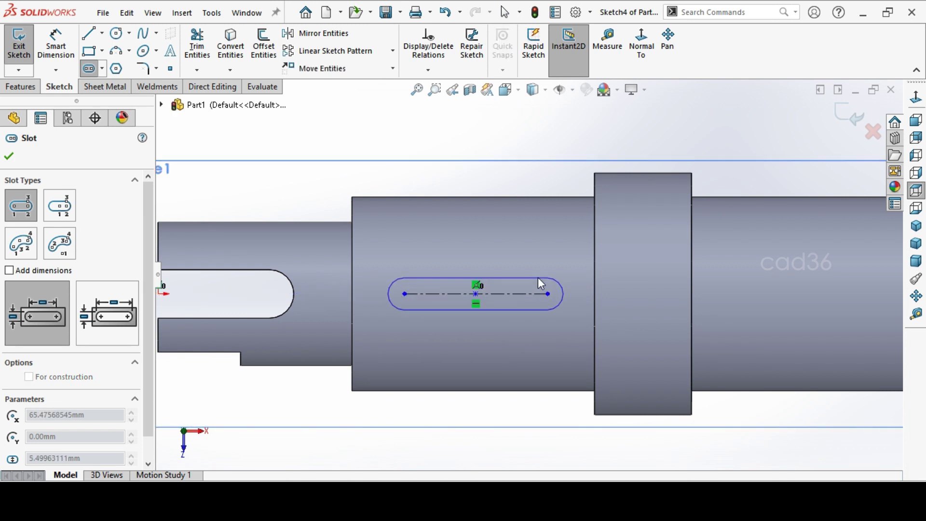
click(480, 267)
Step: Dimension the slot length to 28 mm
click(53, 48)
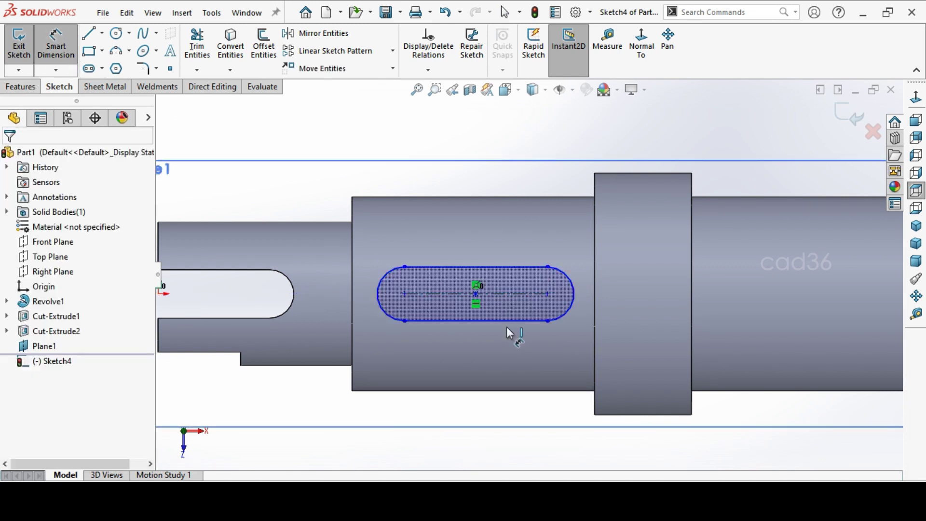
click(536, 294)
click(504, 190)
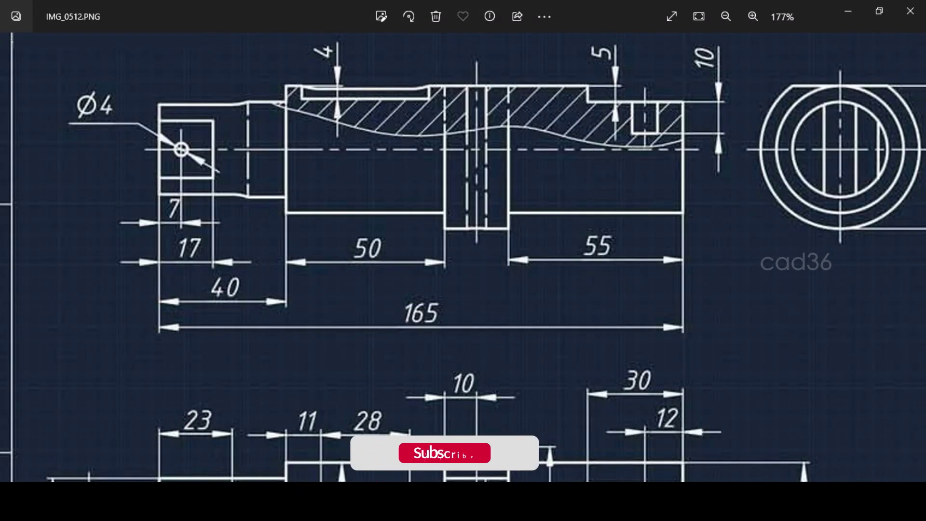
drag(363, 446, 363, 231)
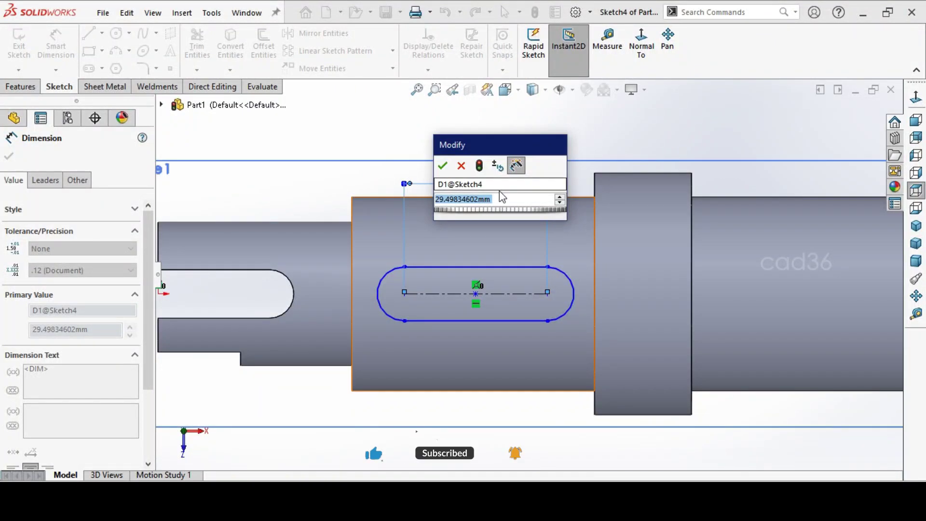
text(28)
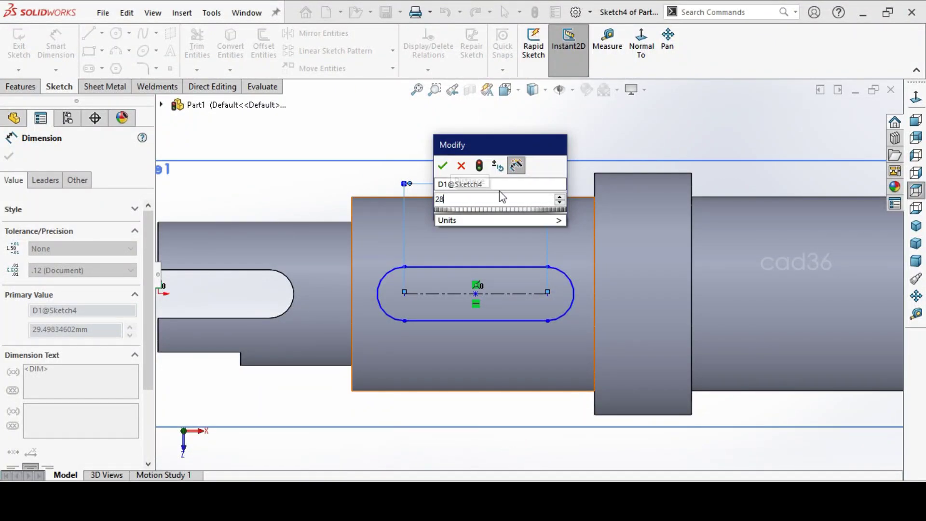
key(Return)
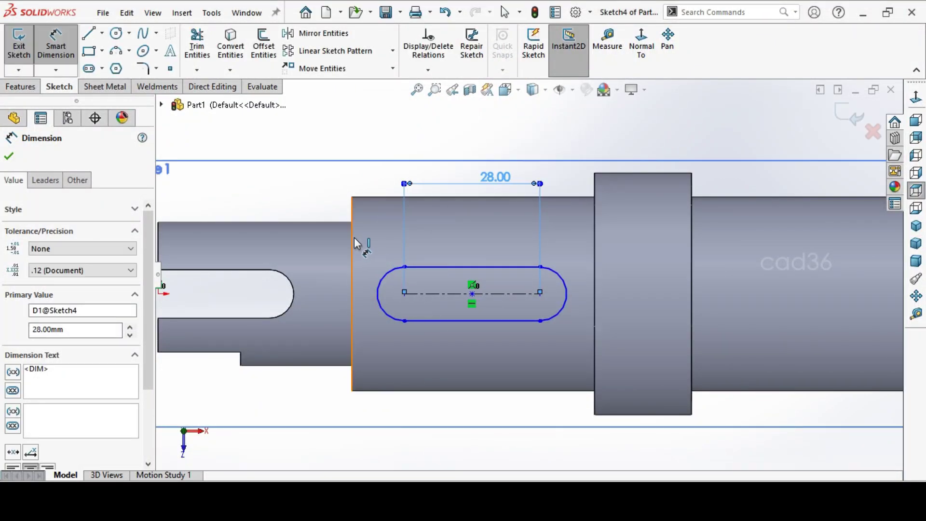
Step: Place the slot 11 mm from the Ø40 step and give its ends R6
click(404, 293)
click(381, 184)
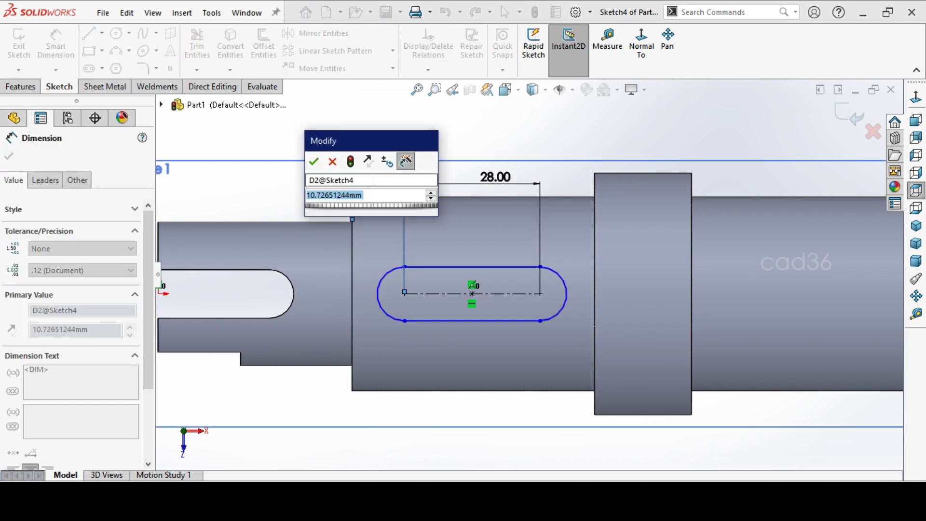
text(11)
key(Return)
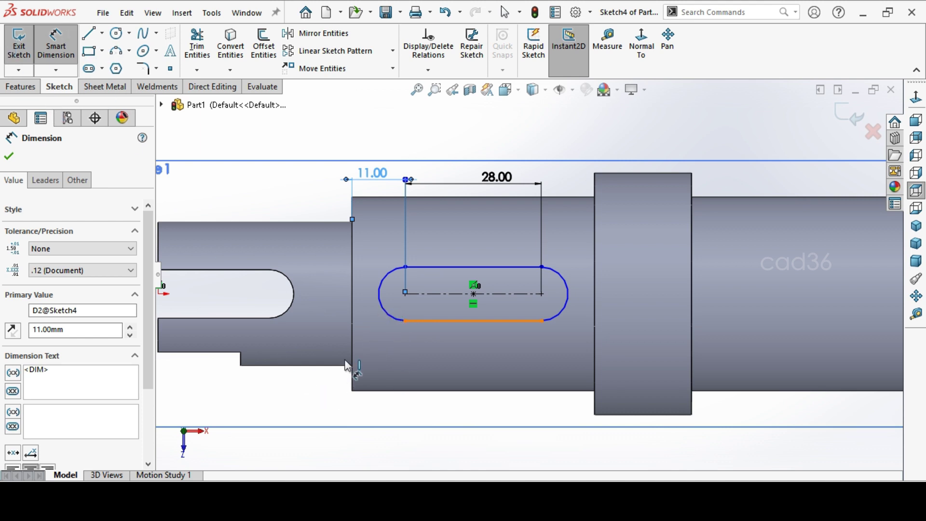
click(383, 309)
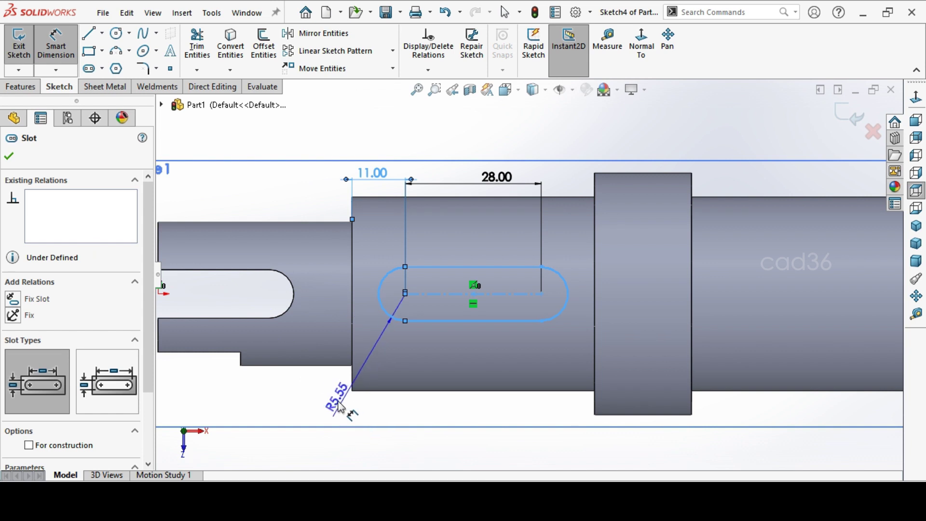
click(340, 407)
text(6.00mm)
key(Return)
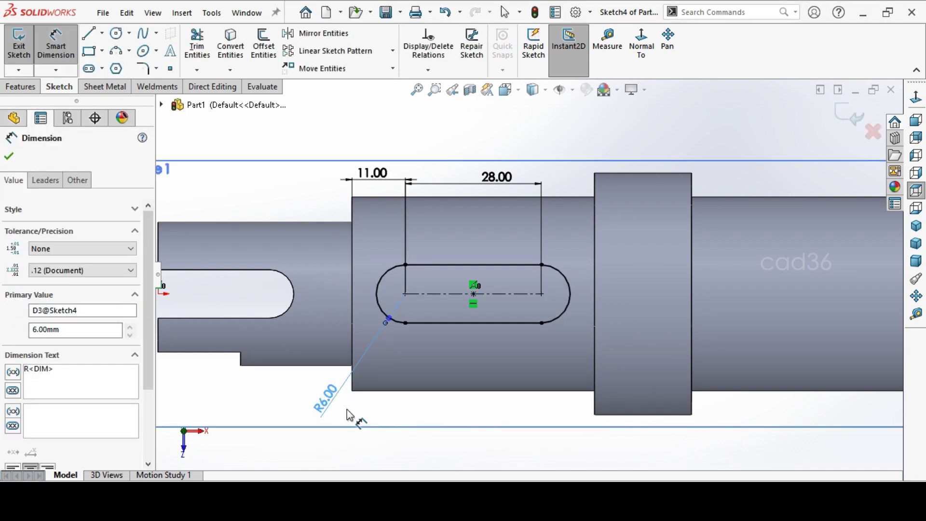
Step: Extruded-cut the slot sketch 10 mm Blind in the reversed direction as a keyway
click(10, 156)
click(22, 86)
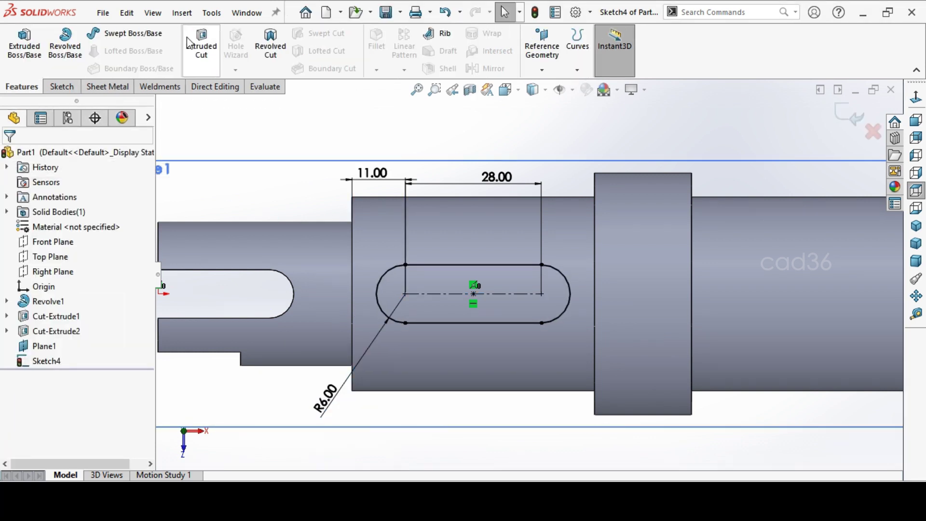
click(209, 53)
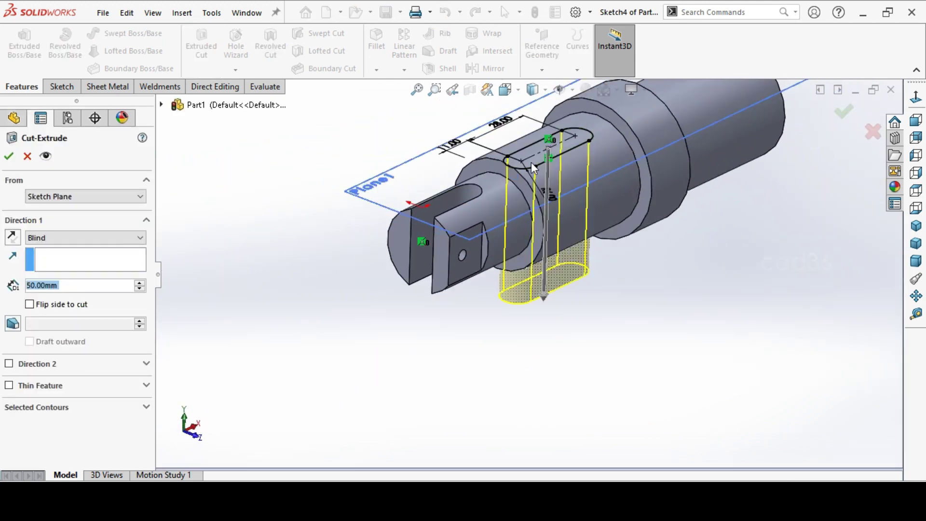
click(13, 237)
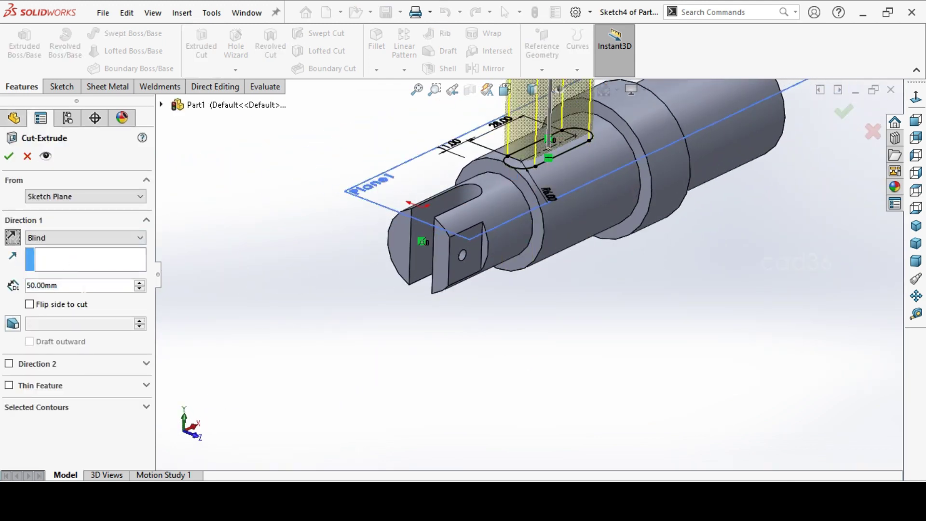
text(10)
key(Return)
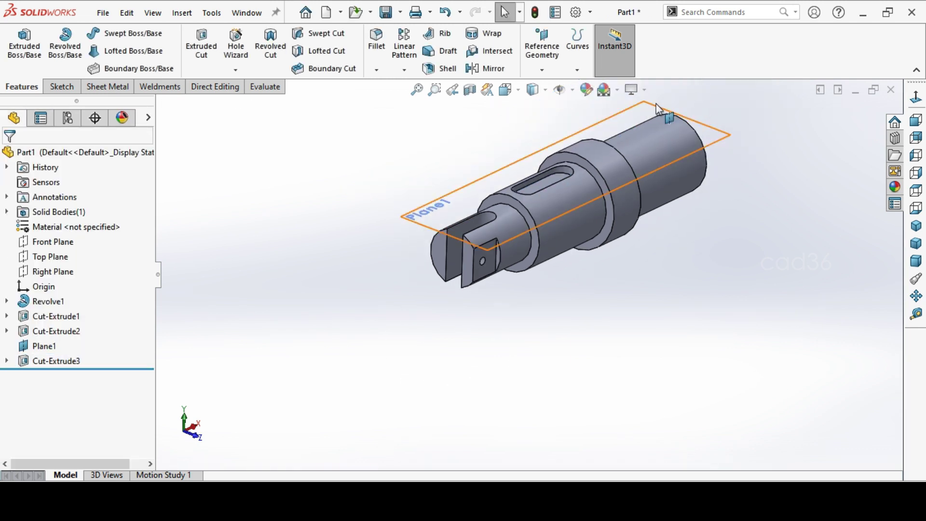
Step: Fit the whole shaft in view and hide Plane1
click(417, 92)
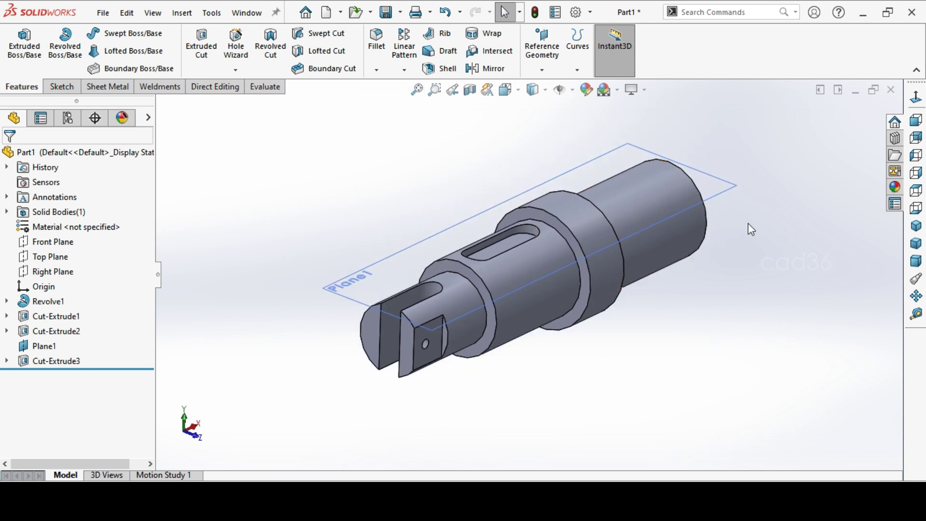
click(718, 186)
click(798, 145)
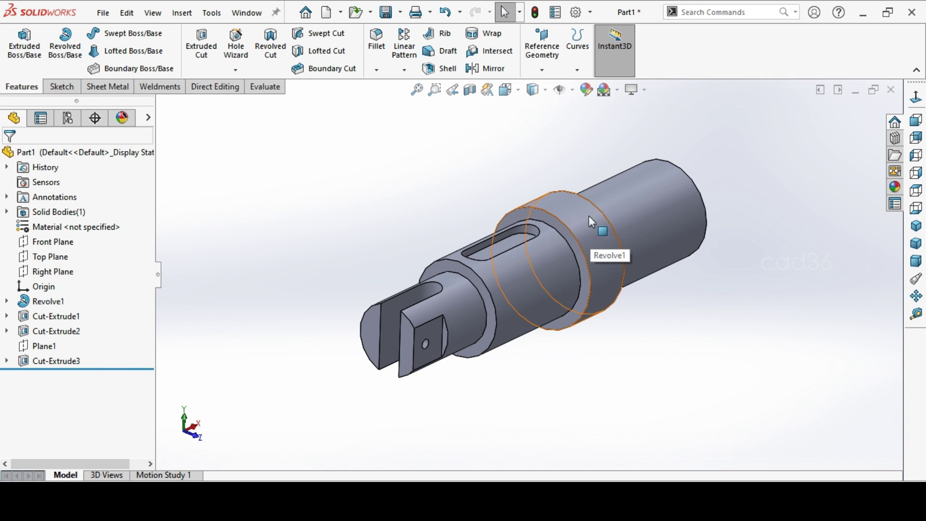
Step: Sketch a corner rectangle on the Front Plane covering the top of the larger collar
click(54, 244)
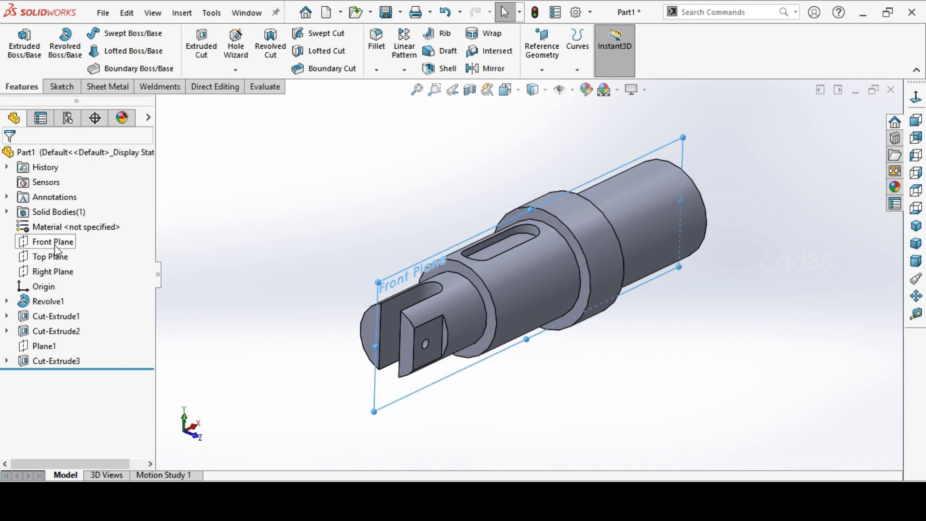
click(67, 226)
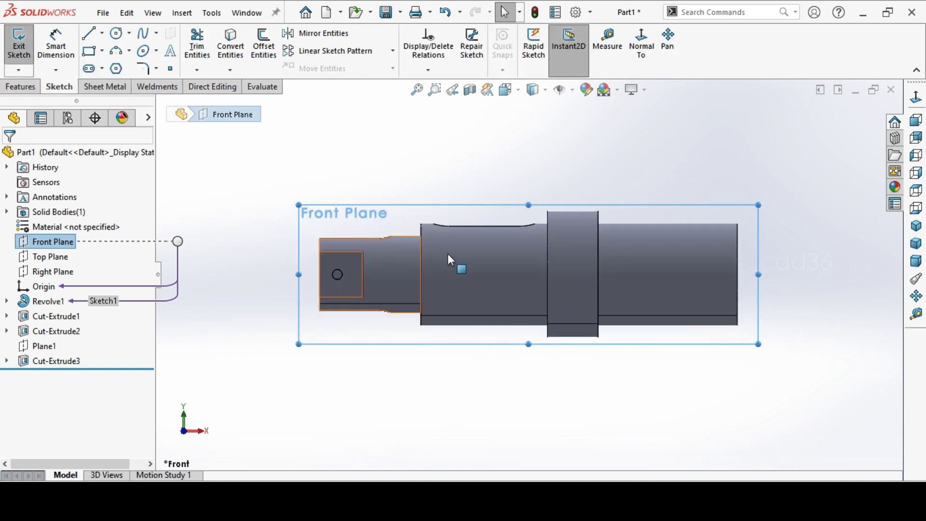
click(97, 50)
scroll(627, 208, down, 5)
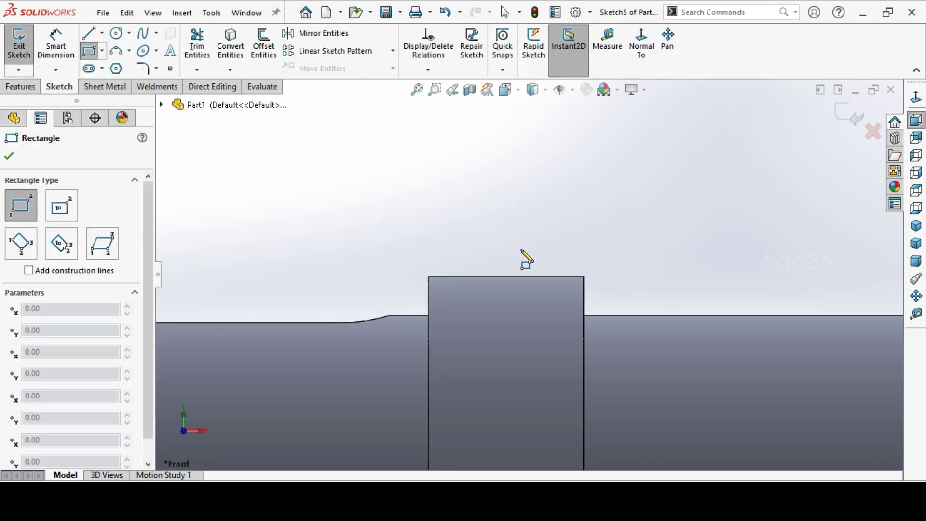
click(409, 316)
click(629, 190)
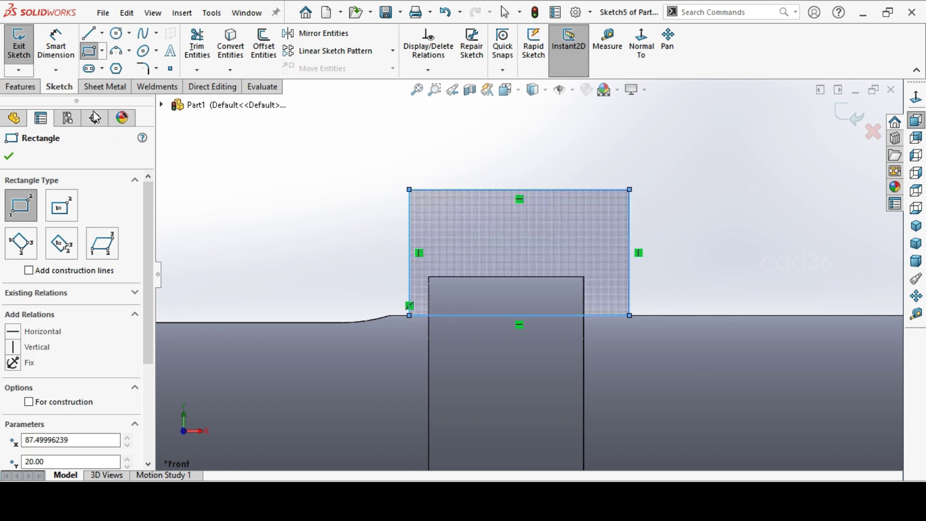
click(20, 86)
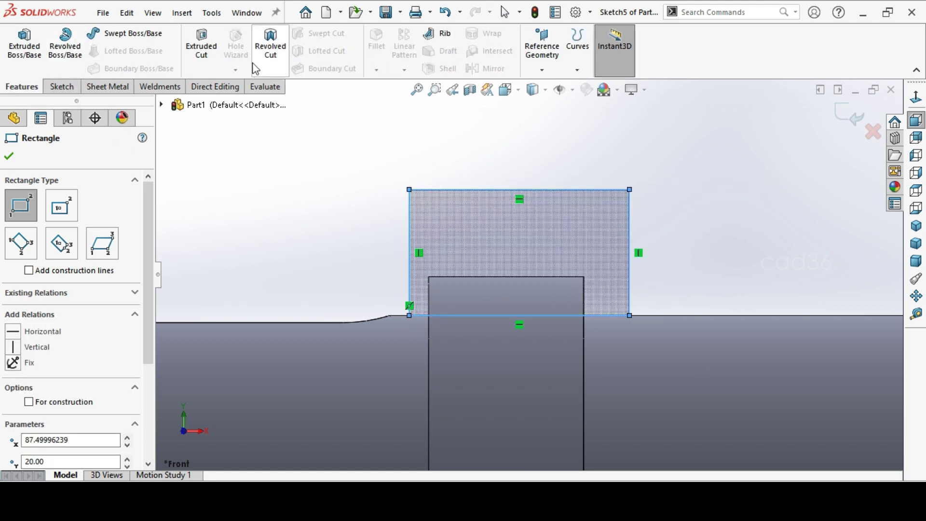
Step: Cut the rectangle Mid Plane with 50 mm depth to flatten the collar top
click(202, 45)
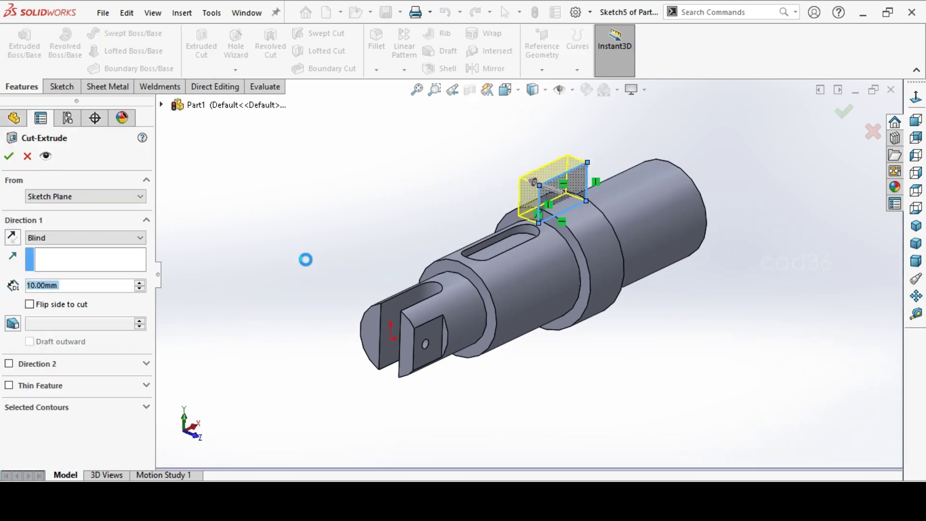
click(66, 235)
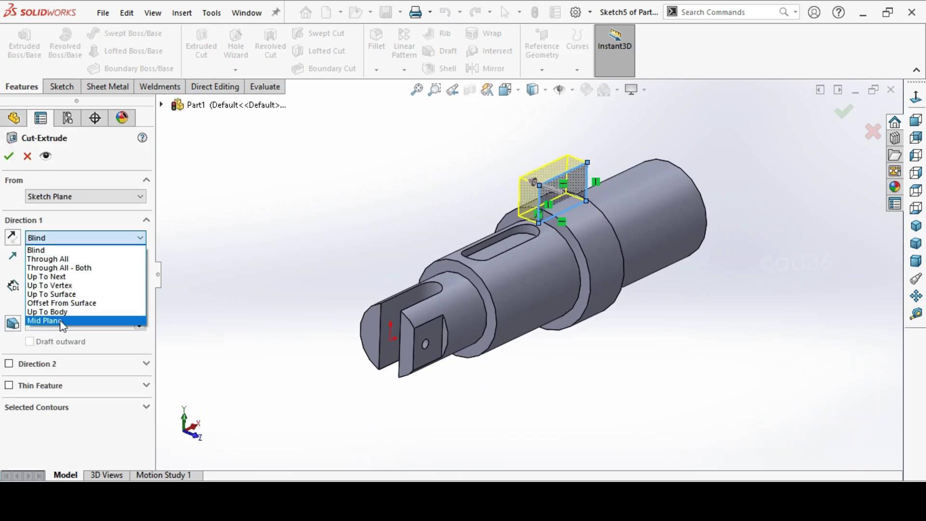
click(60, 320)
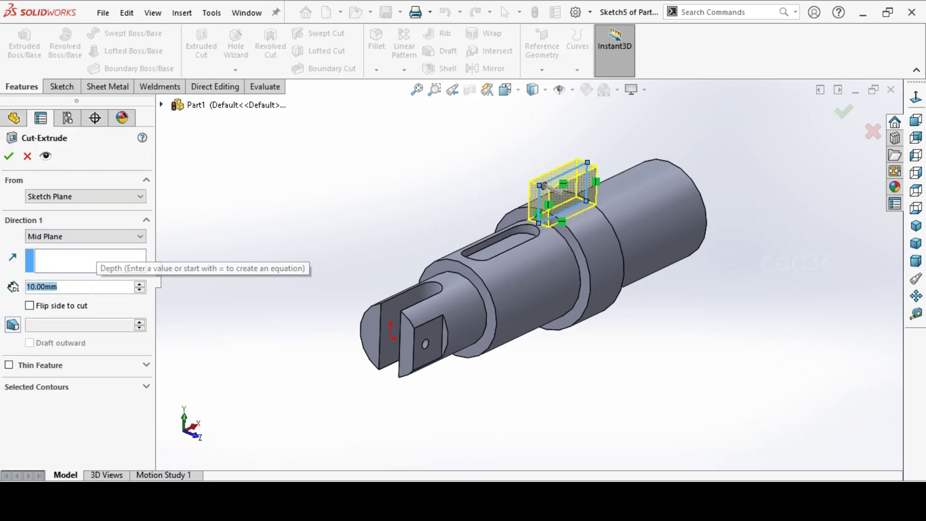
text(50)
key(Return)
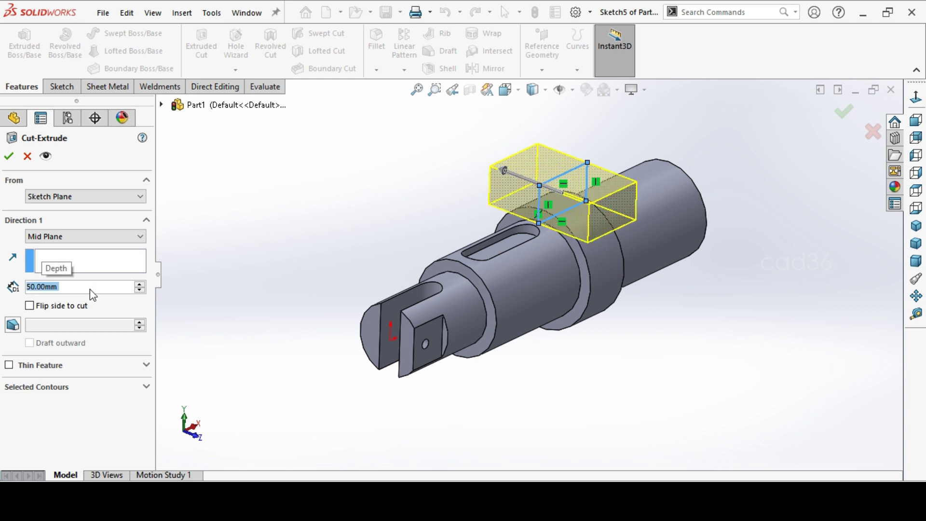
click(8, 156)
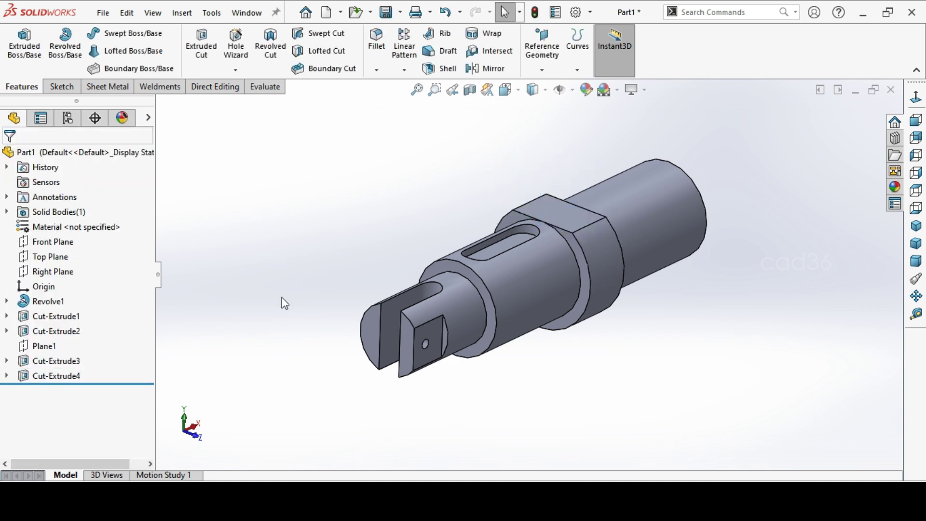
key(alt+Tab)
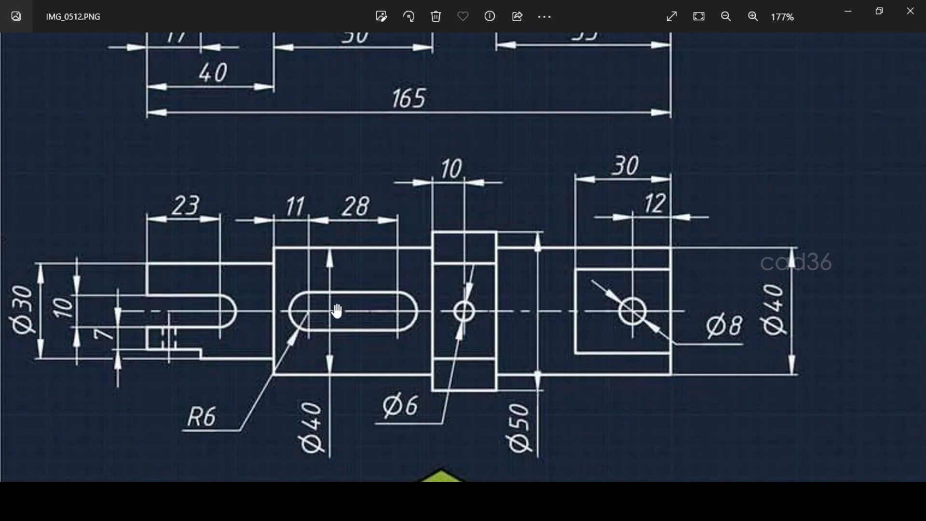
drag(457, 314, 452, 395)
drag(487, 244, 476, 400)
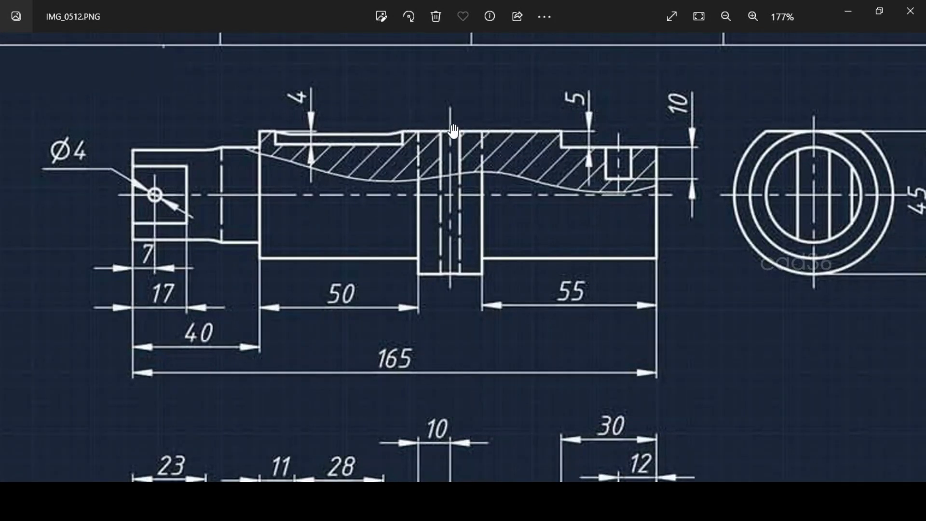
drag(474, 323, 439, 52)
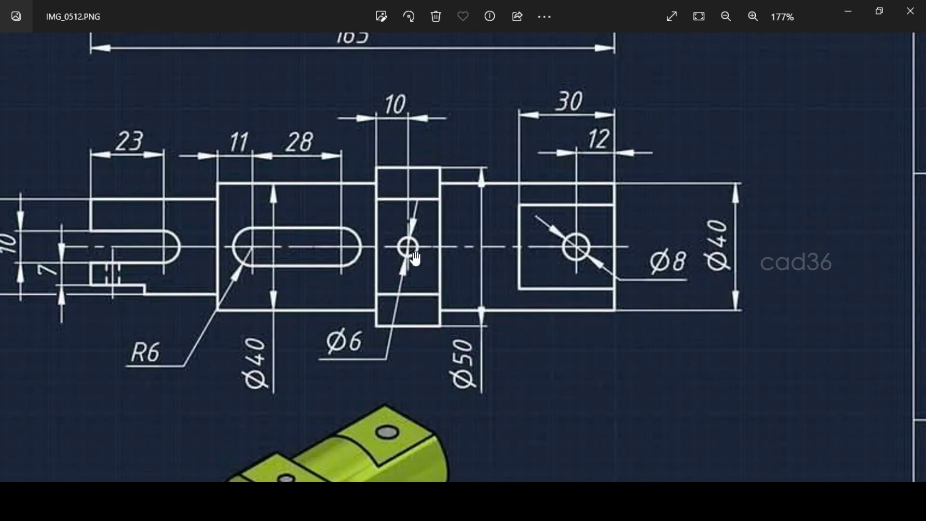
drag(463, 313, 489, 195)
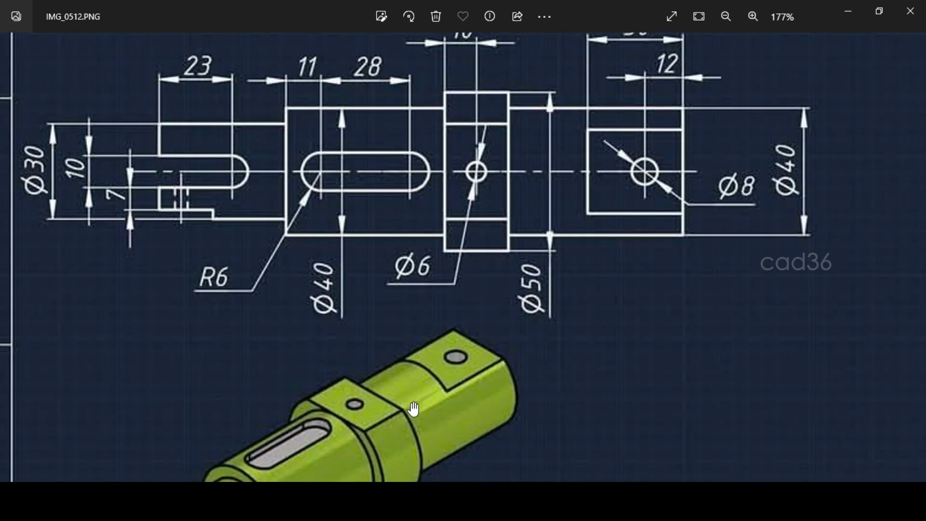
mouse_move(413, 409)
mouse_down()
mouse_move(421, 302)
mouse_move(432, 369)
mouse_up()
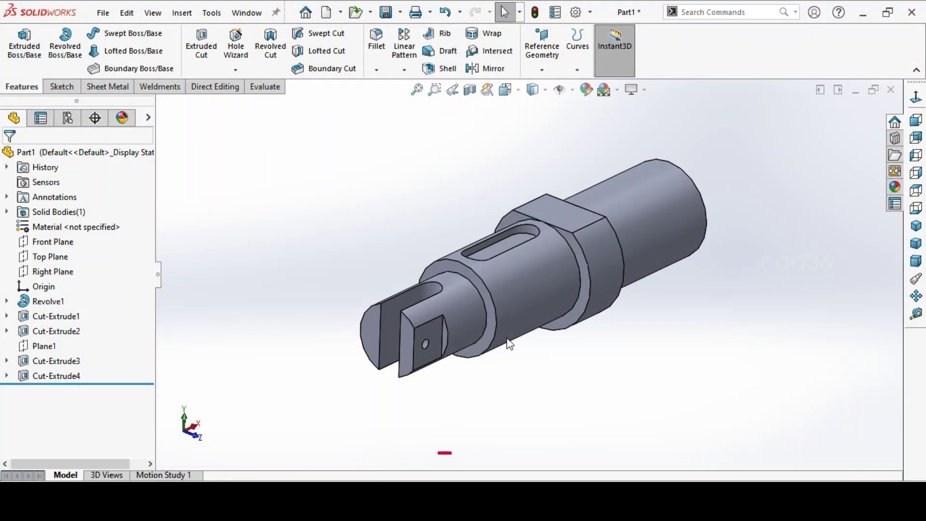
Step: Start a face-on sketch on the collar flat and draw a circle on it
click(568, 213)
click(628, 171)
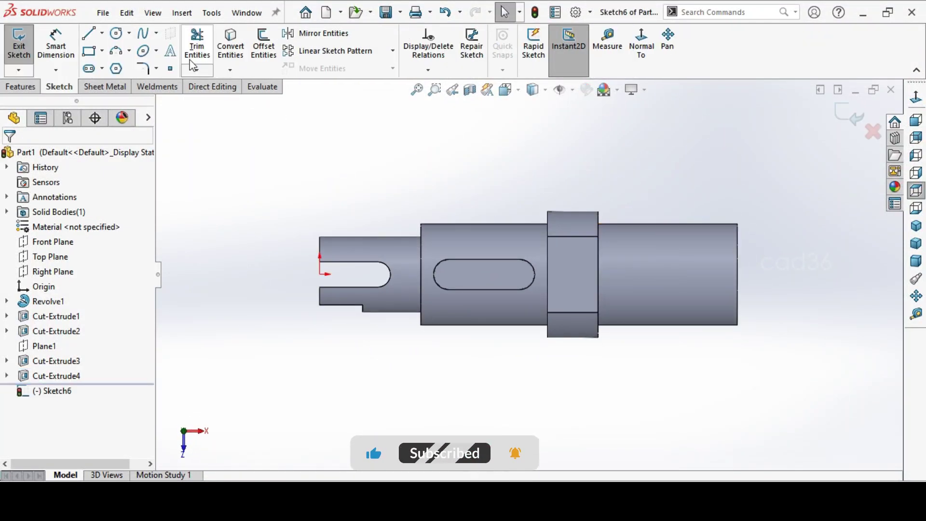
click(116, 33)
scroll(593, 278, down, 5)
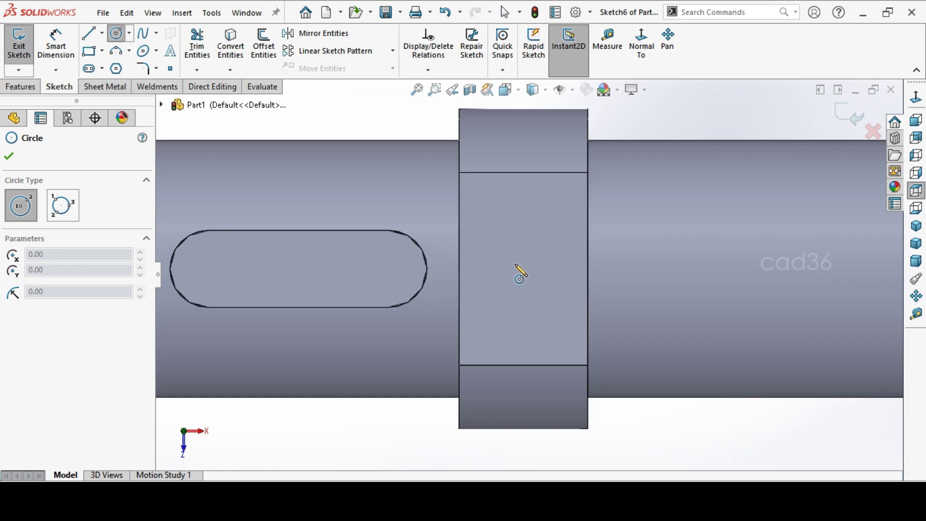
click(520, 269)
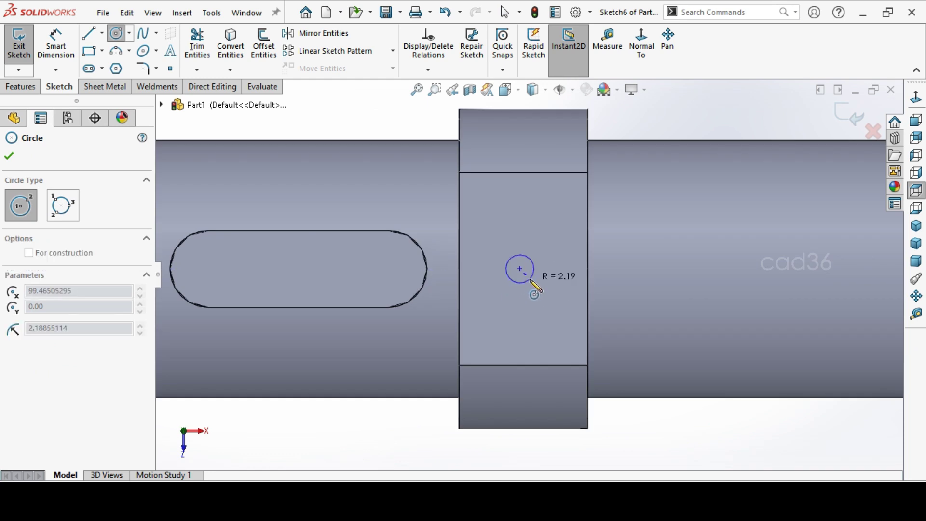
click(530, 279)
Step: Dimension the circle's diameter to 6 mm
click(56, 43)
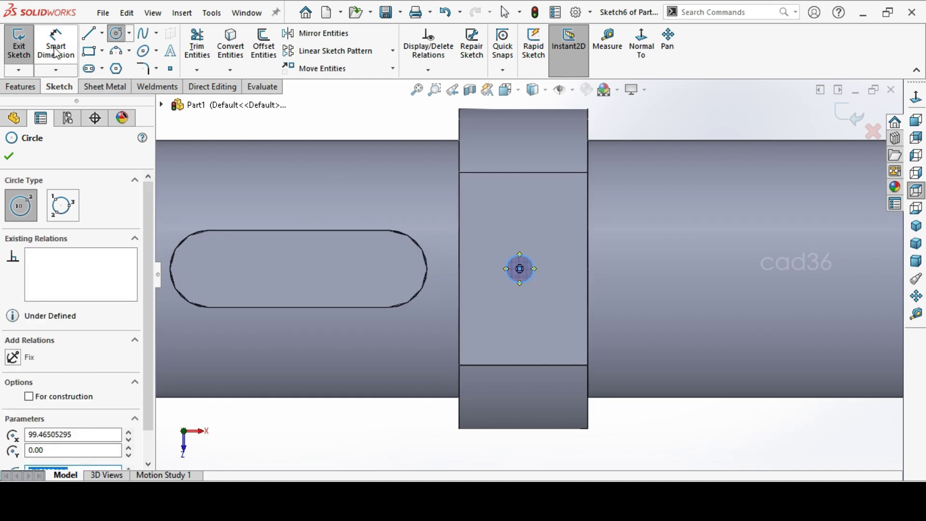
click(530, 263)
click(524, 205)
text(6)
key(Return)
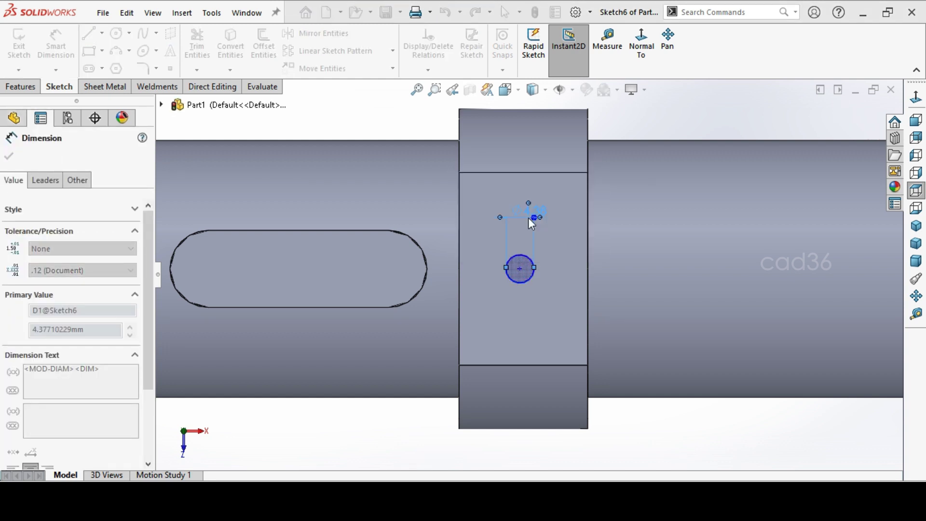
Step: Position the circle's centre 10 mm from the collar's left edge
click(460, 332)
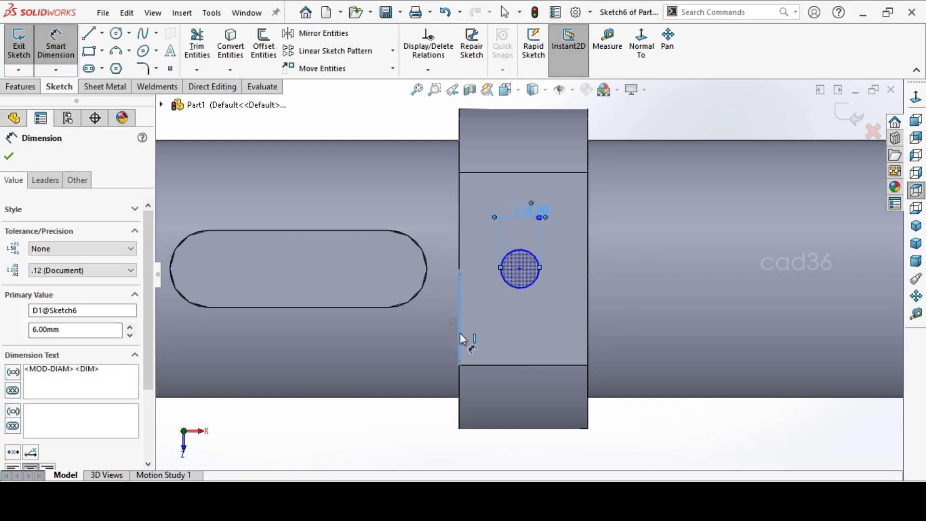
click(519, 286)
click(514, 349)
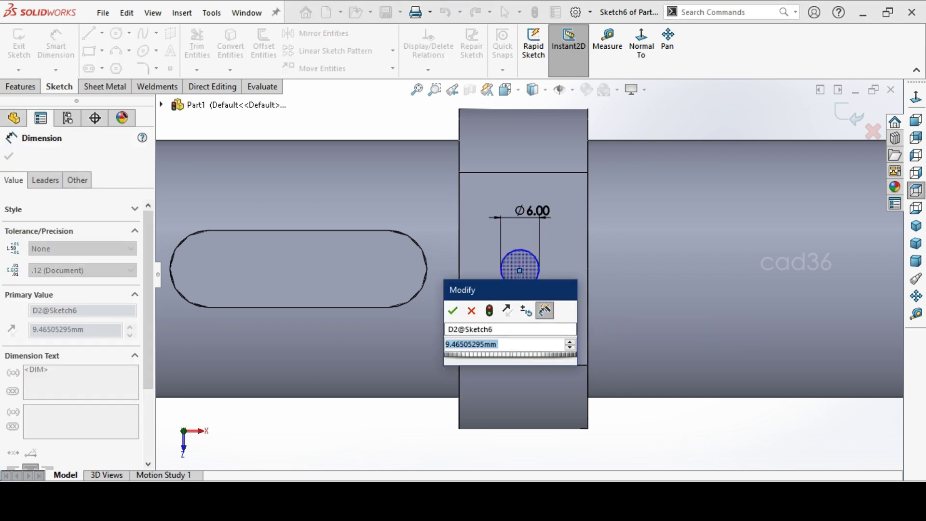
double_click(509, 344)
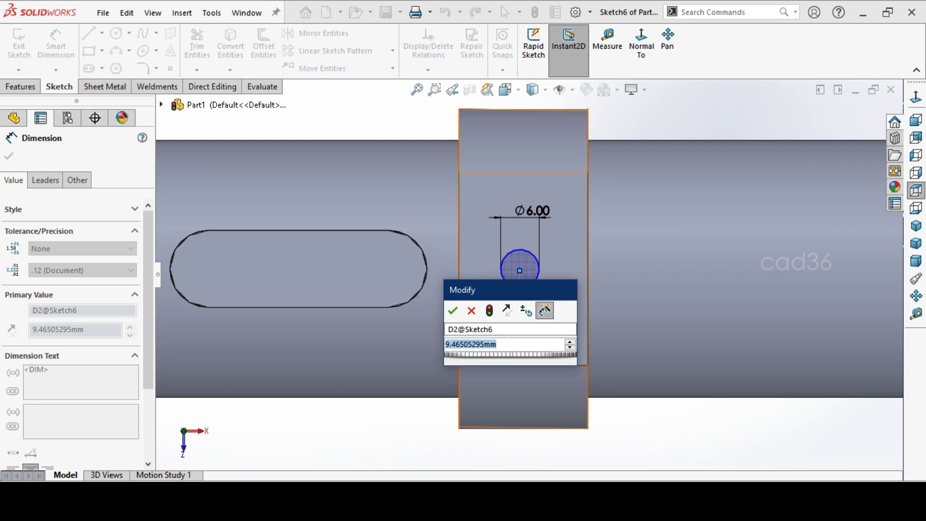
text(10)
key(Return)
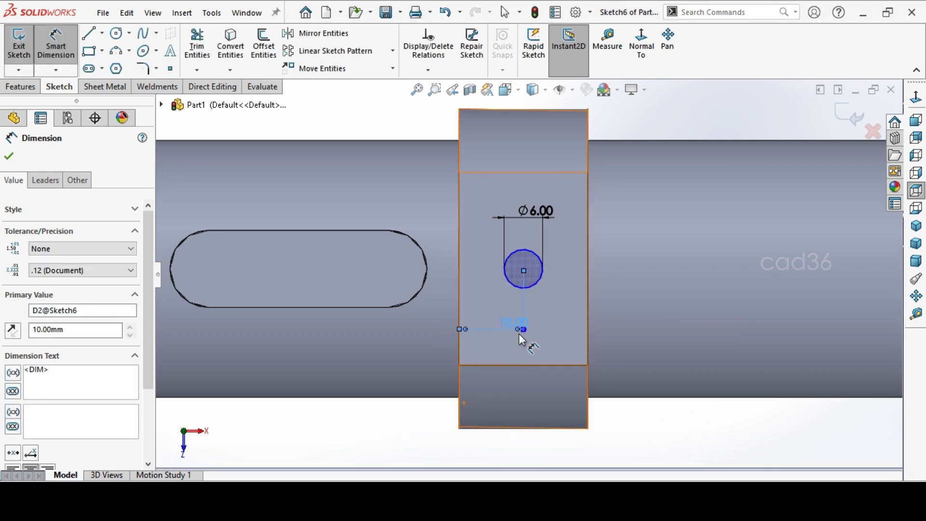
key(Escape)
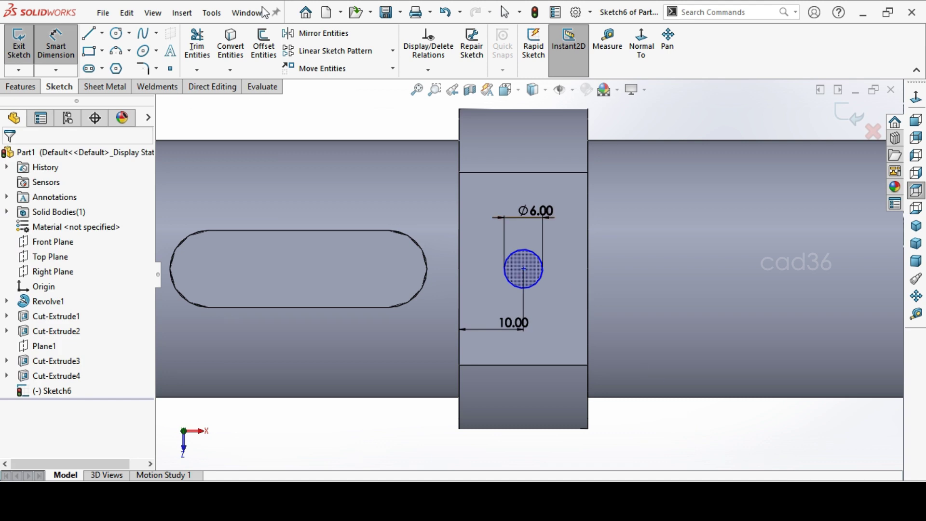
Step: Cut the Ø6 circle Up To Next into the collar and return to isometric view
click(202, 48)
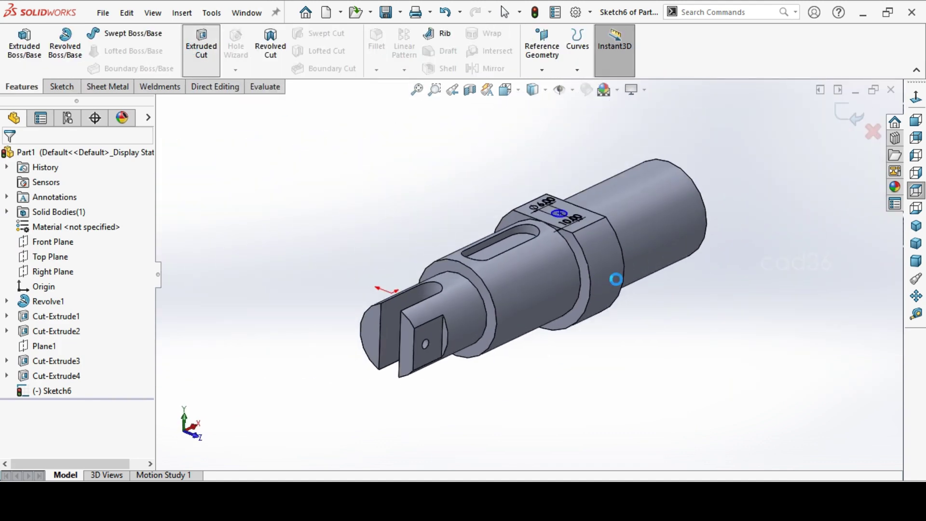
click(62, 237)
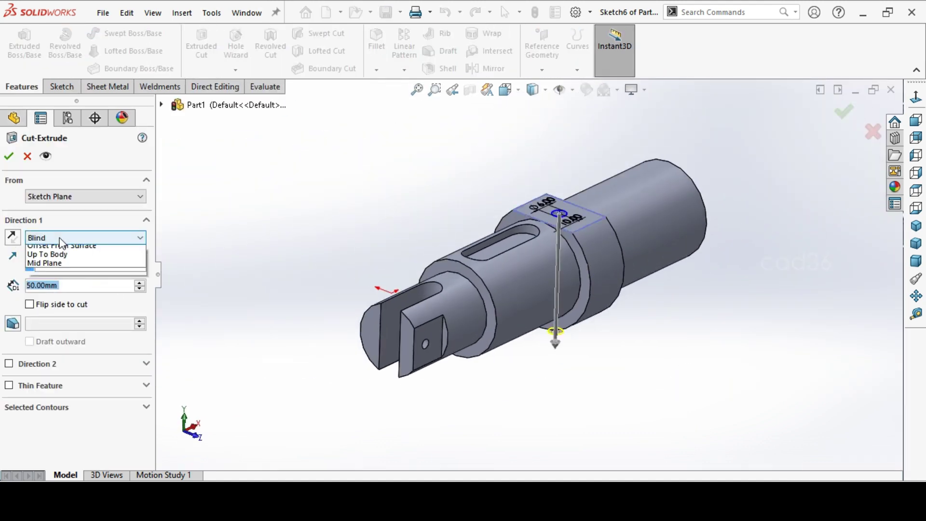
click(66, 278)
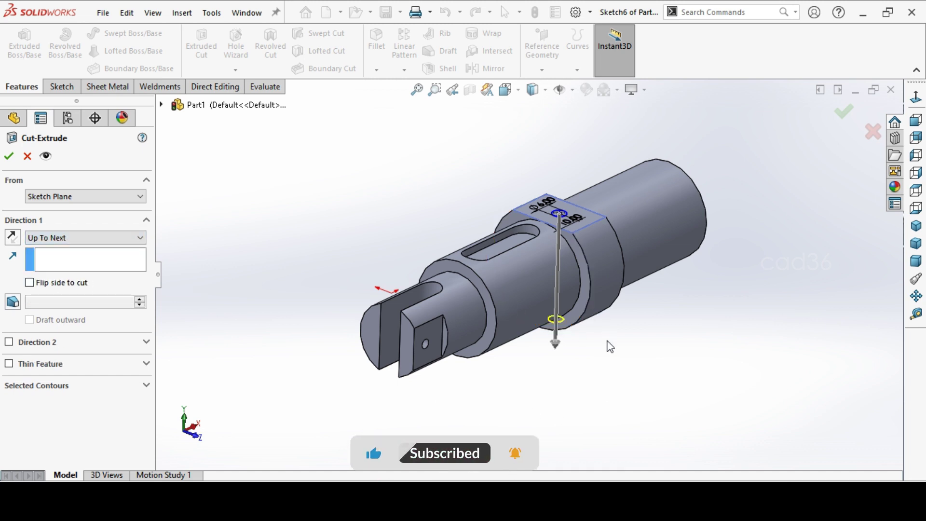
middle_drag(610, 346, 98, 229)
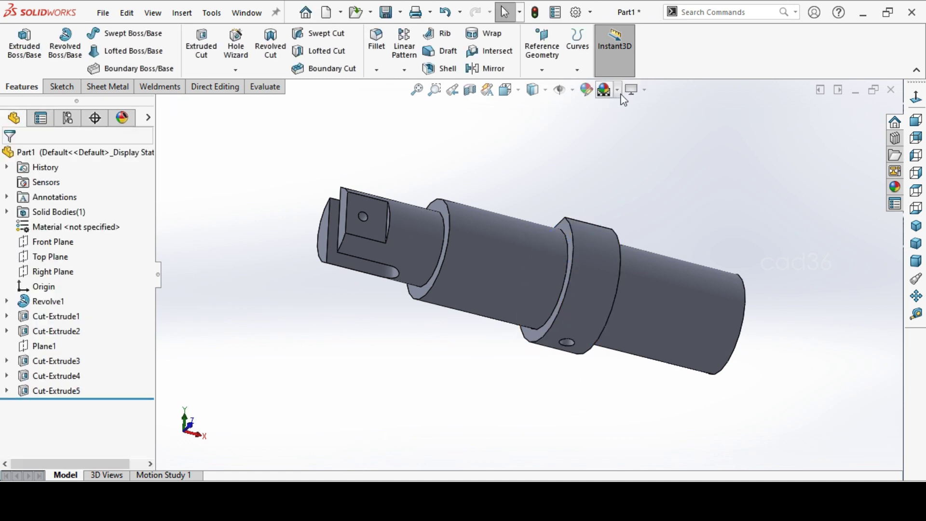
click(919, 233)
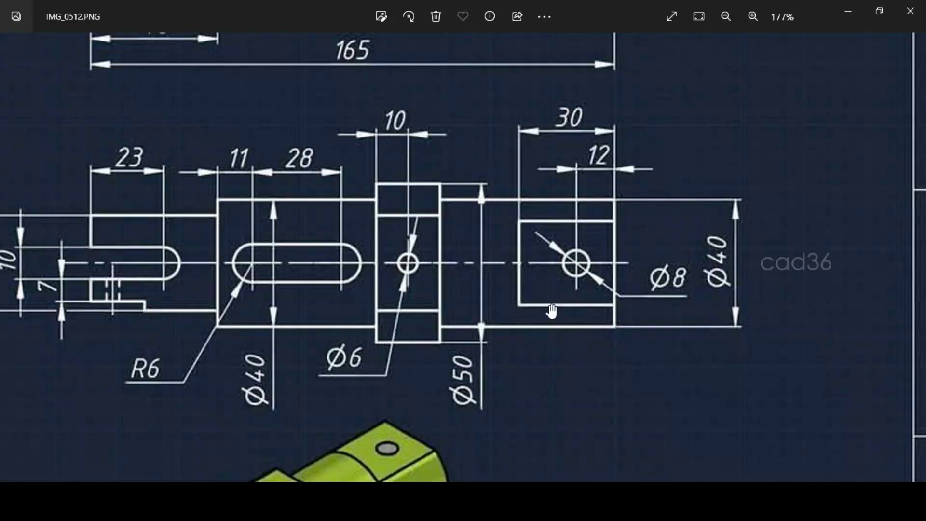
Step: Scroll the reference drawing to compare its 3D picture and upper views
drag(511, 396, 518, 180)
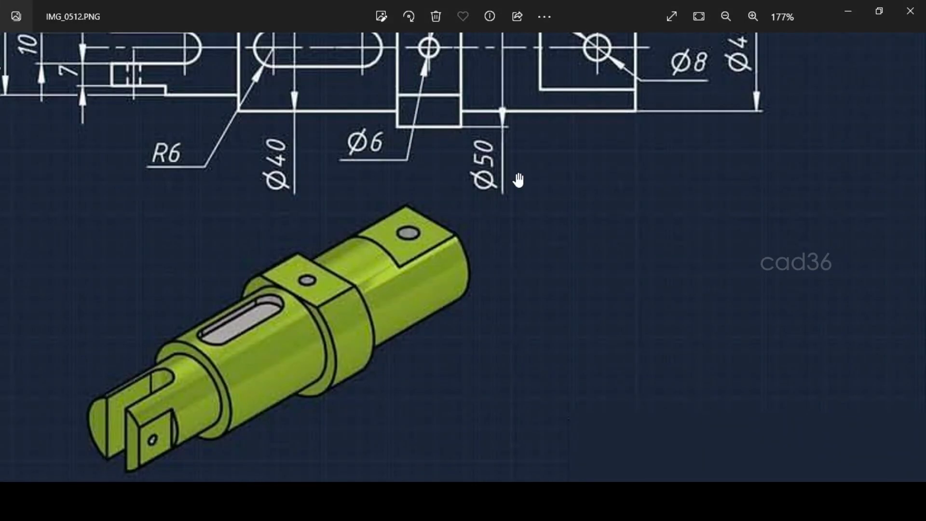
drag(409, 276, 421, 354)
mouse_move(432, 320)
mouse_down()
mouse_move(559, 393)
mouse_move(558, 419)
mouse_up()
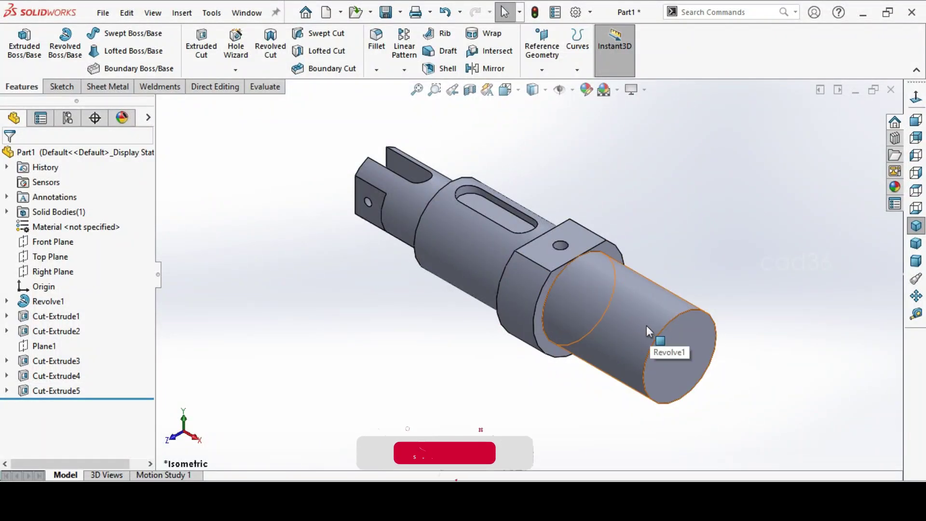
Step: Sketch a corner rectangle on the Front Plane over the shaft's right end
click(646, 326)
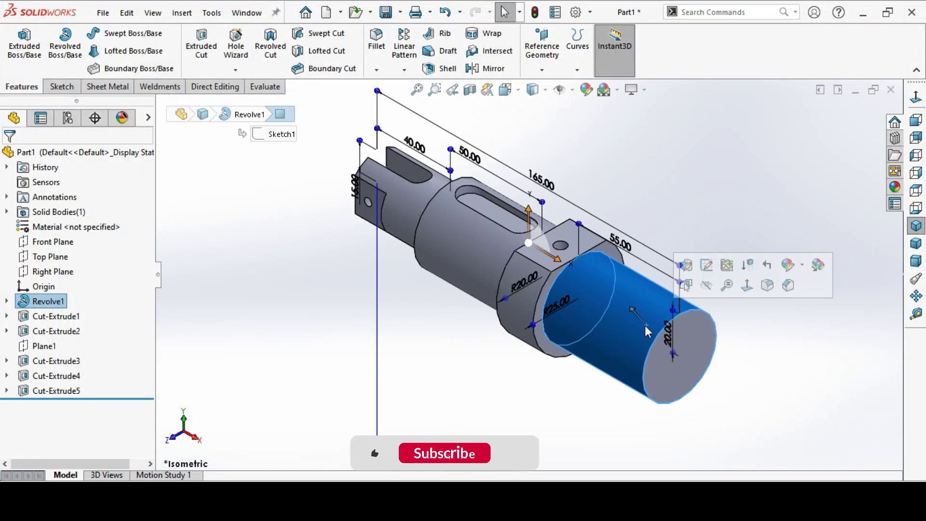
click(228, 347)
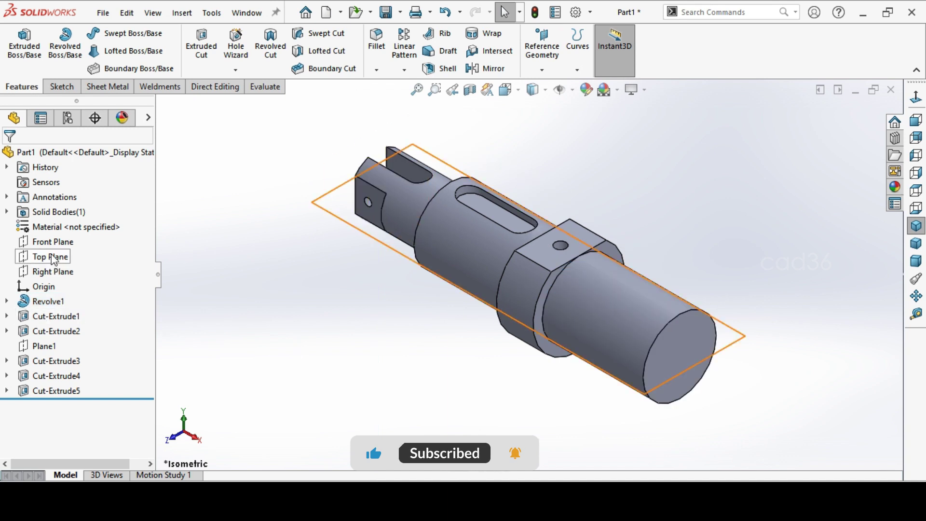
click(59, 244)
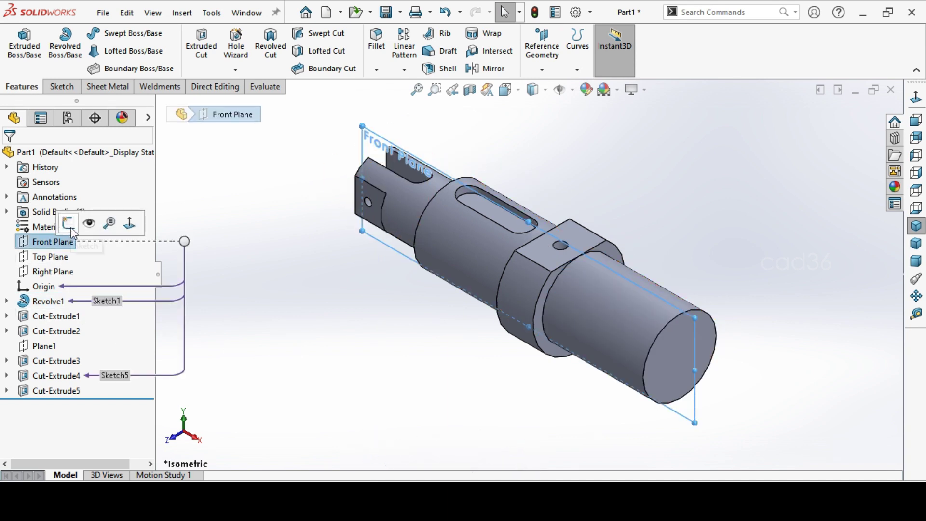
click(68, 223)
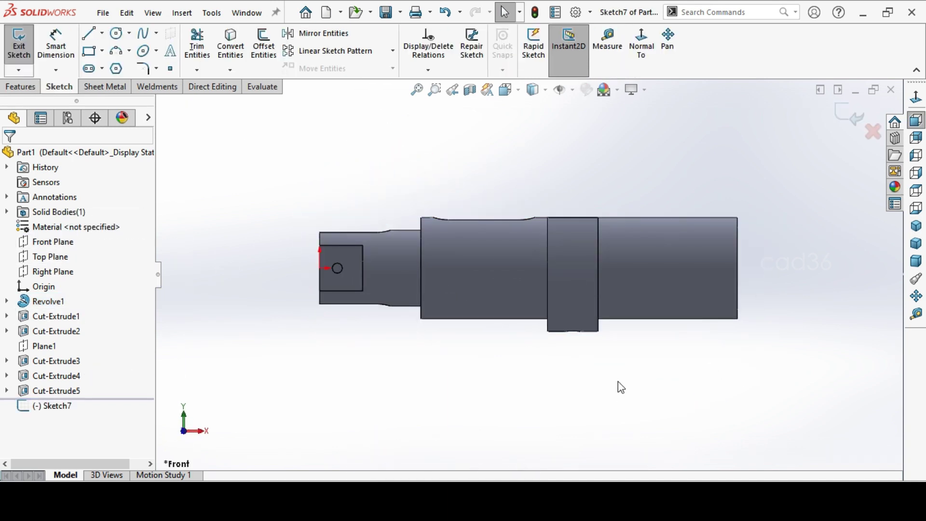
click(92, 50)
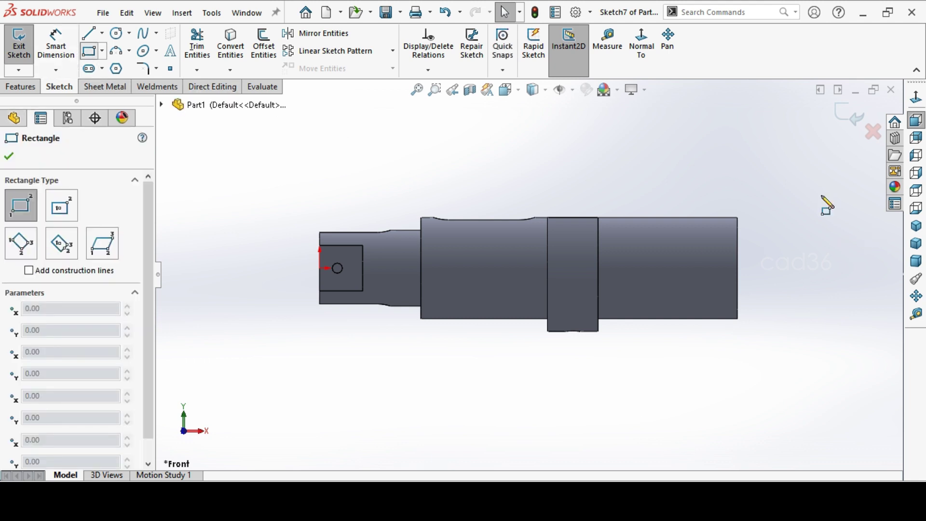
click(670, 181)
click(796, 234)
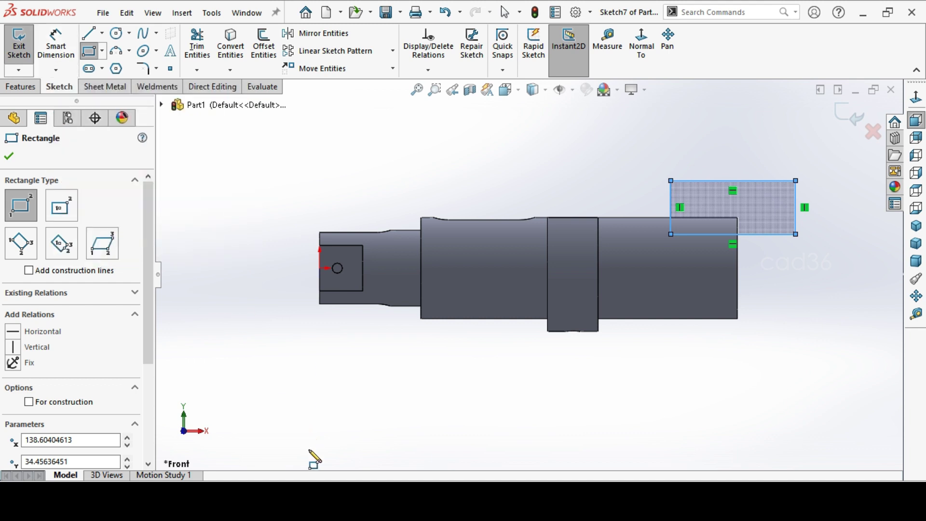
Step: Dimension the rectangle to overlap the shaft's right end by 30 mm
click(56, 46)
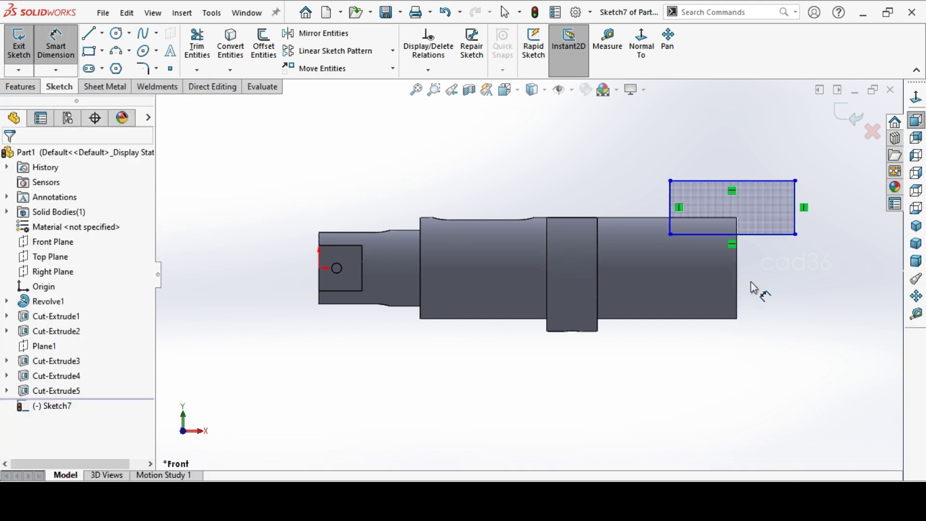
click(737, 275)
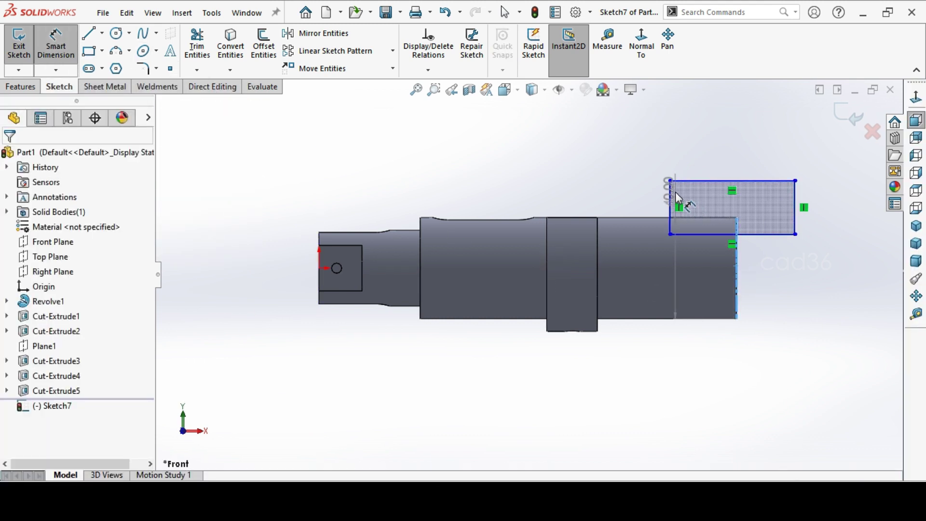
click(671, 192)
click(696, 157)
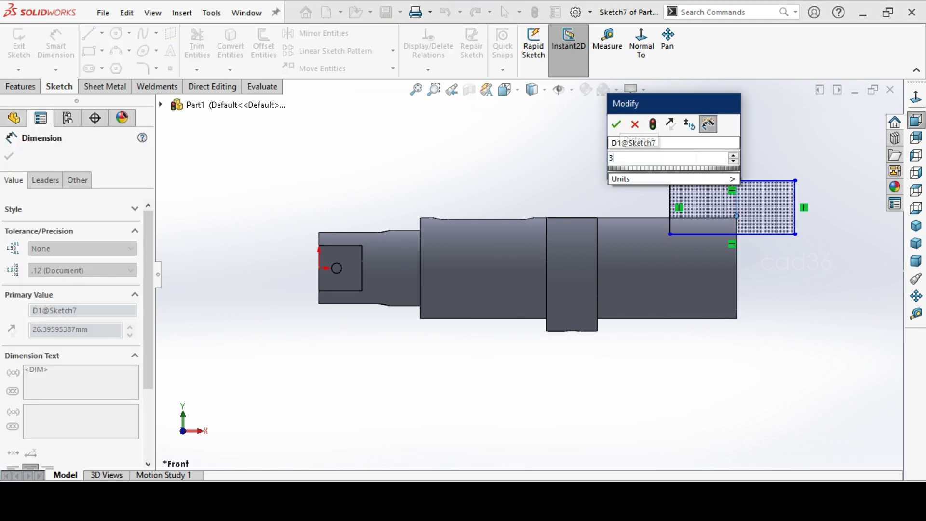
key(Return)
click(802, 277)
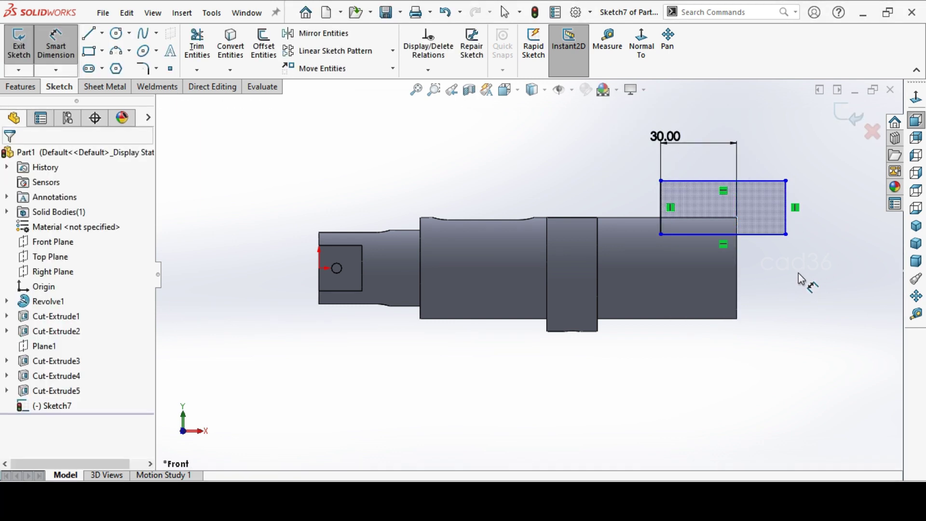
Step: Set the rectangle's bottom edge 5 mm below the shaft's top edge
scroll(791, 260, down, 5)
click(570, 205)
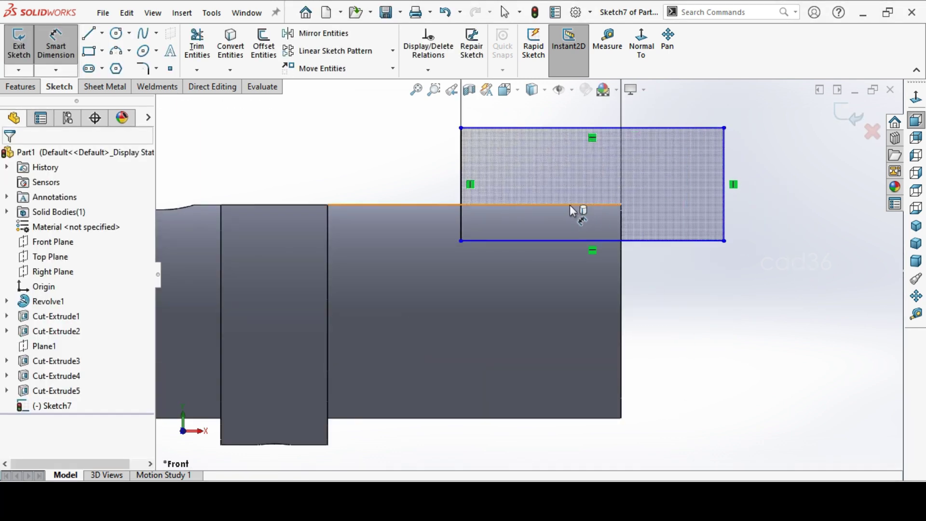
click(652, 241)
click(776, 227)
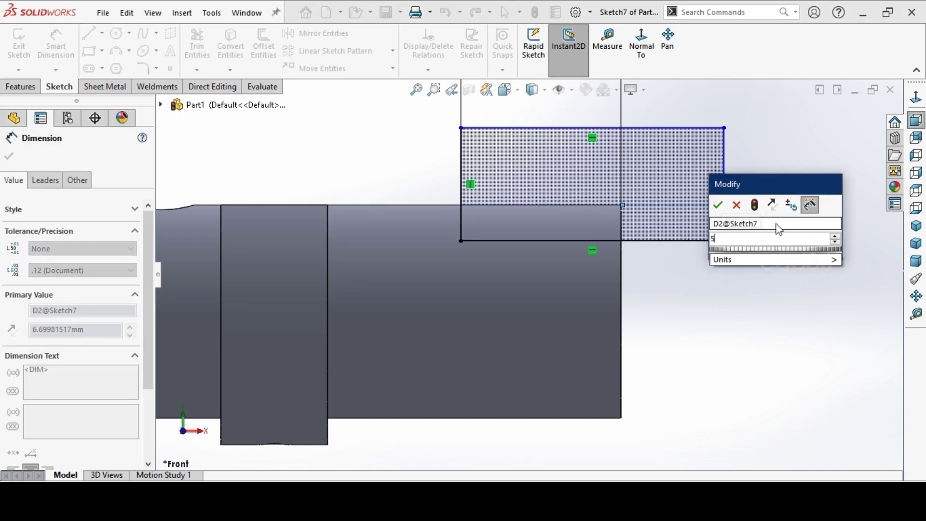
text(5)
key(Return)
Step: Confirm the 5 mm depth, cut the rectangle 50 mm Mid Plane to form the end flat, and select that flat face
click(727, 303)
scroll(734, 297, up, 1)
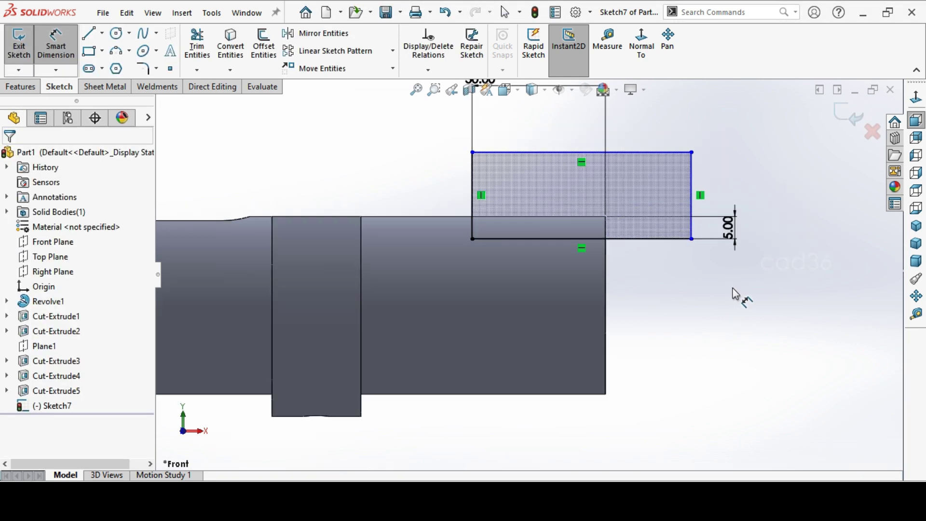
scroll(113, 57, up, 1)
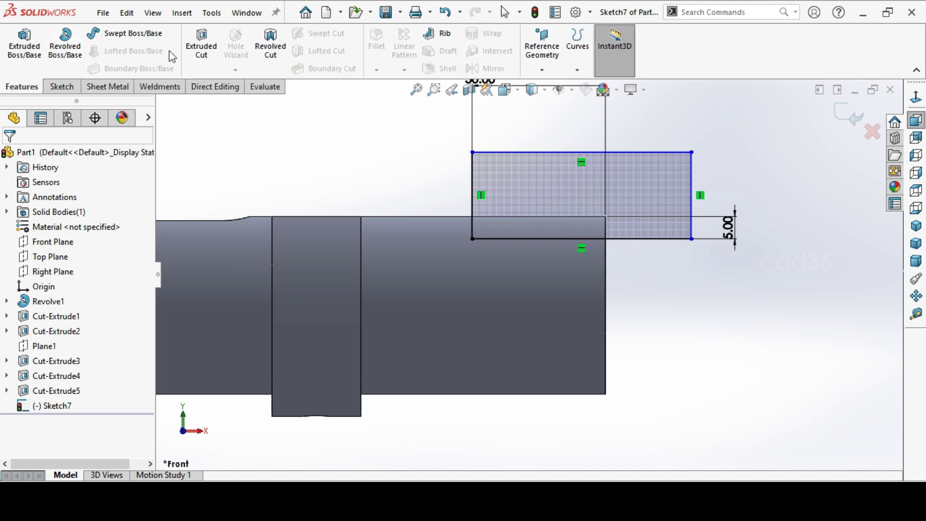
click(201, 49)
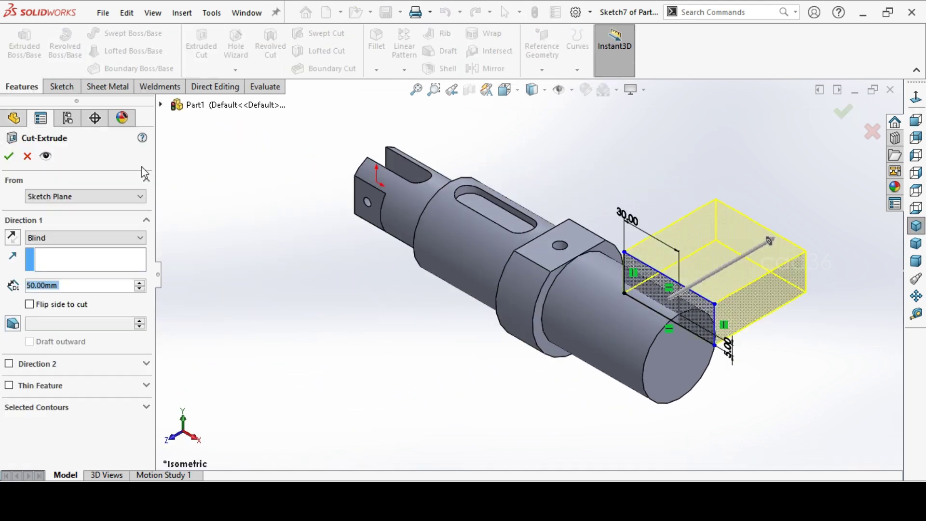
click(81, 238)
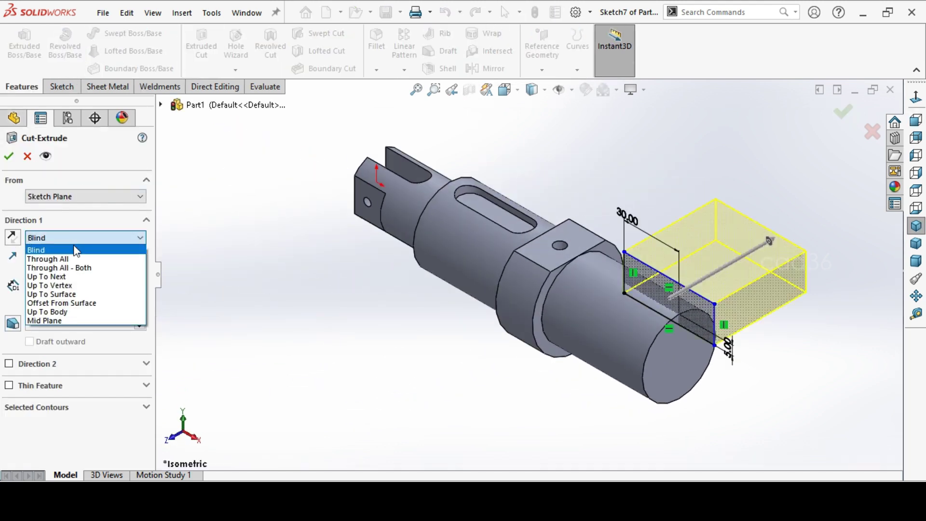
click(70, 322)
click(9, 157)
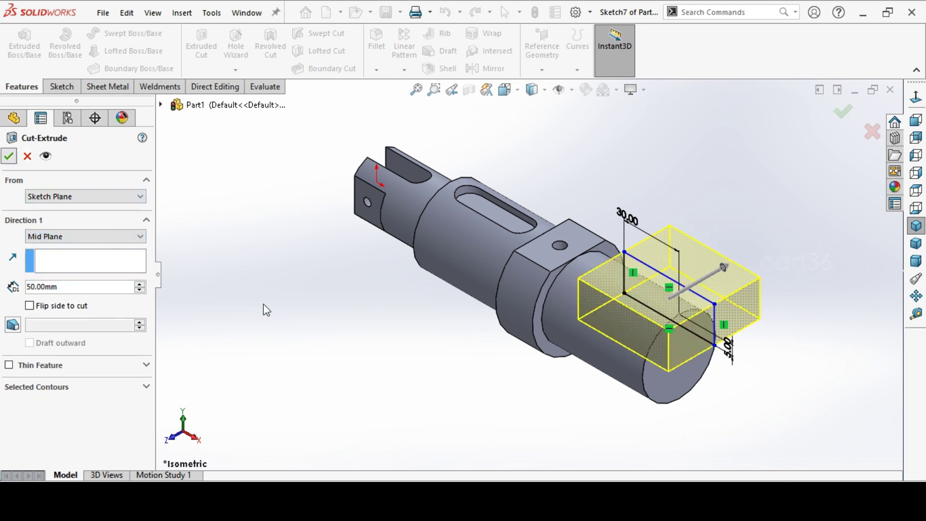
scroll(664, 321, down, 3)
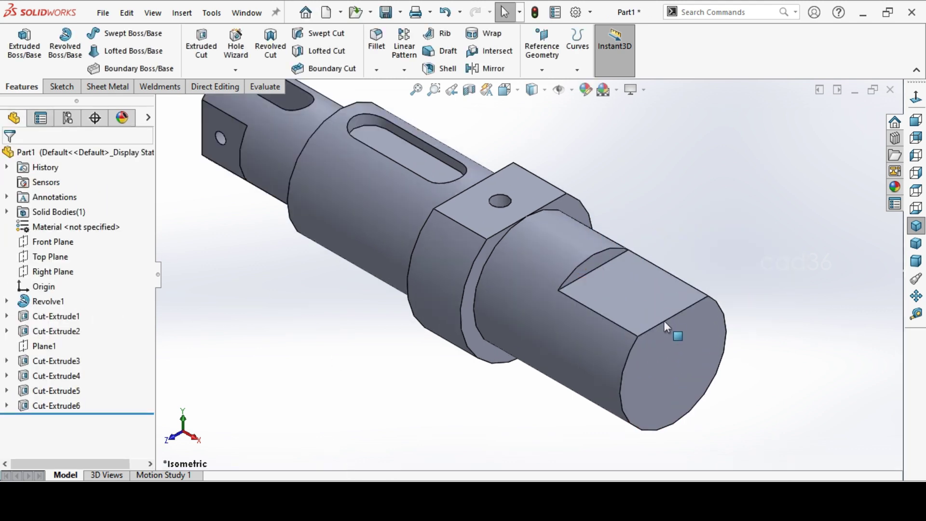
click(653, 296)
Step: Start a sketch on the end flat and draw a circle on it
click(712, 255)
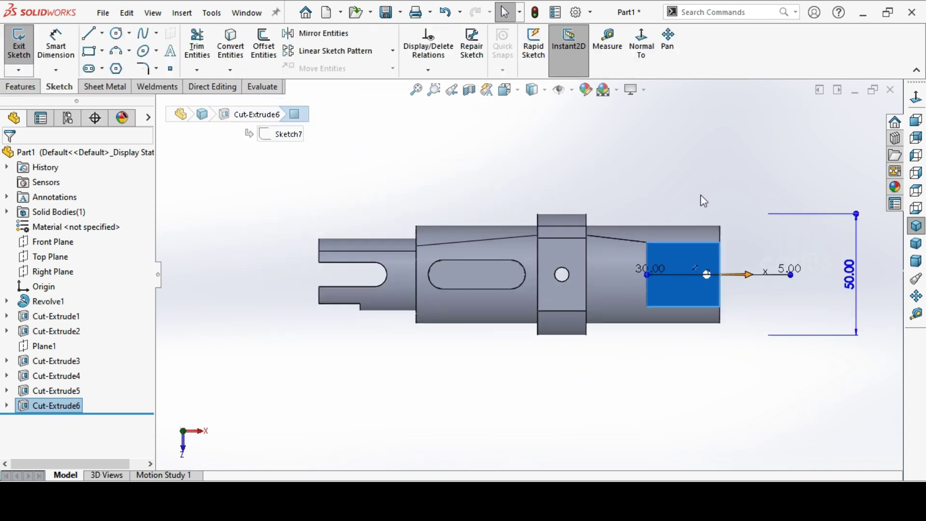
scroll(746, 264, down, 3)
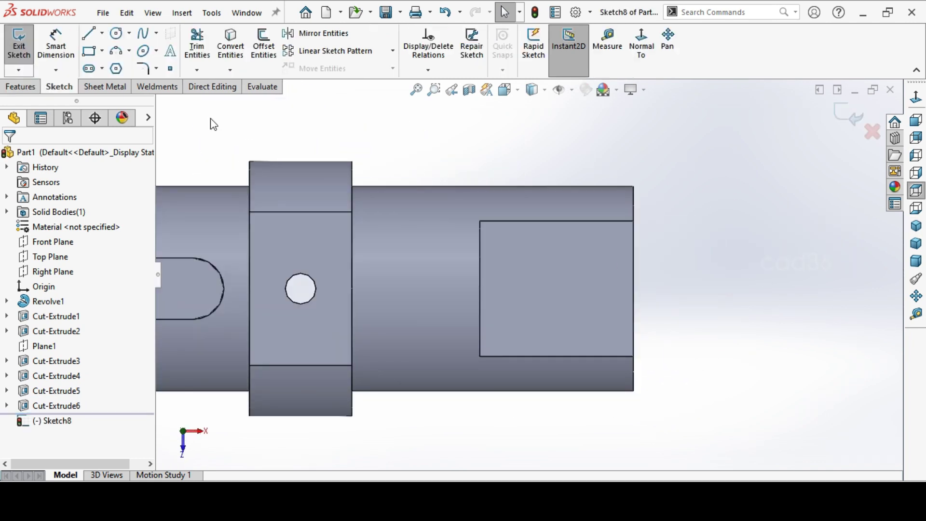
click(120, 37)
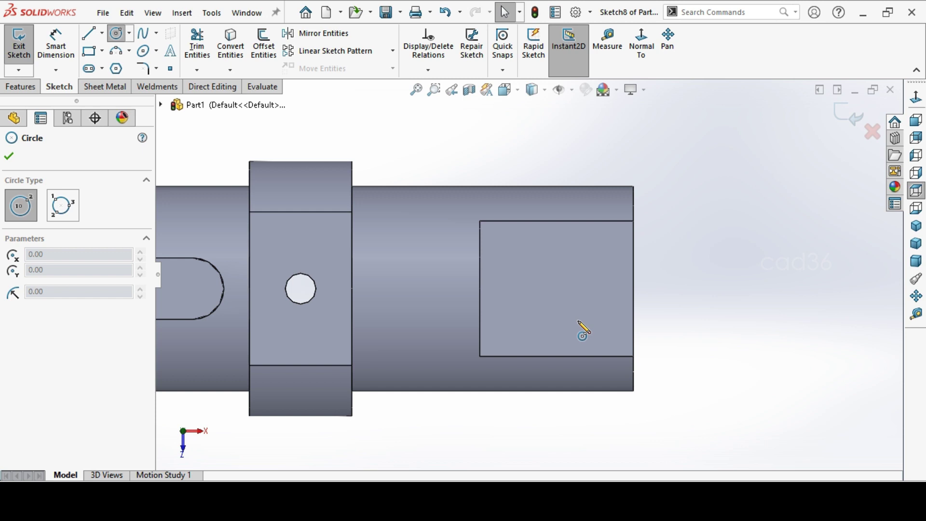
click(572, 289)
click(590, 306)
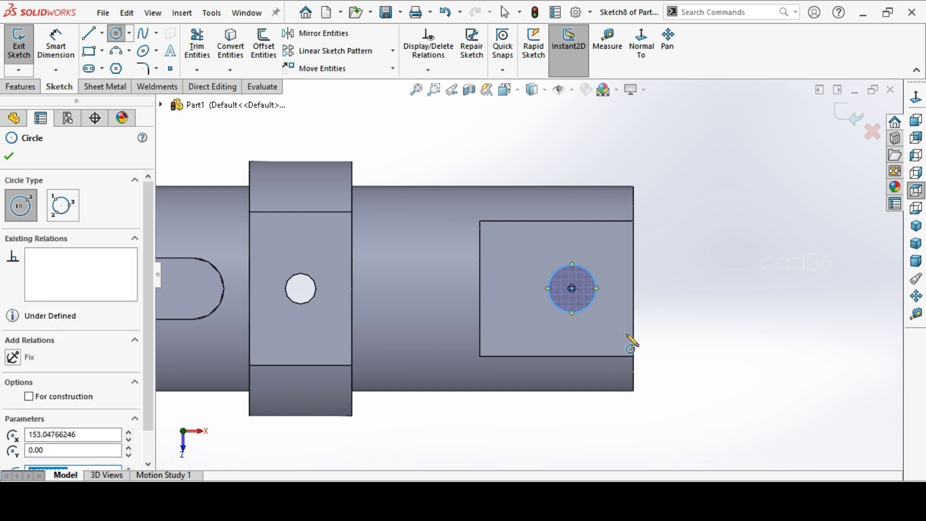
Step: Dimension the circle to Ø8 mm and 12 mm from the shaft's end edge
click(56, 43)
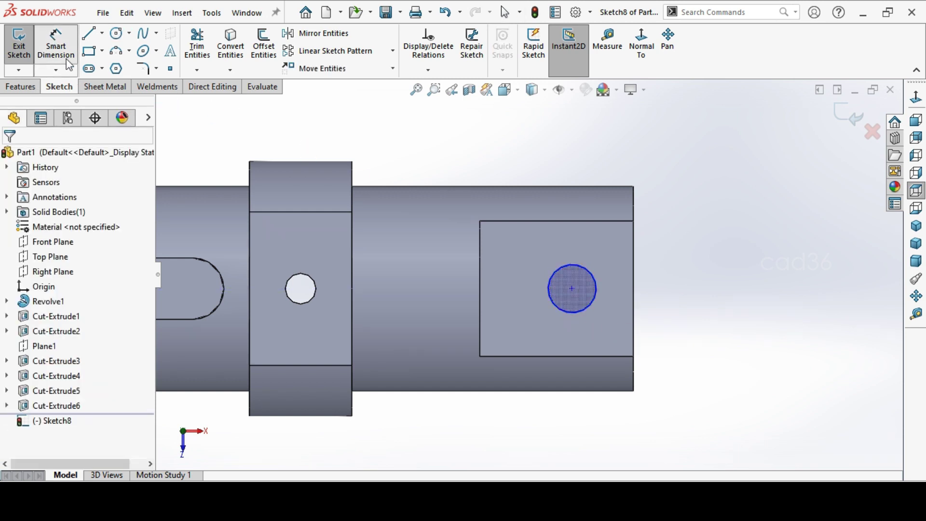
click(591, 271)
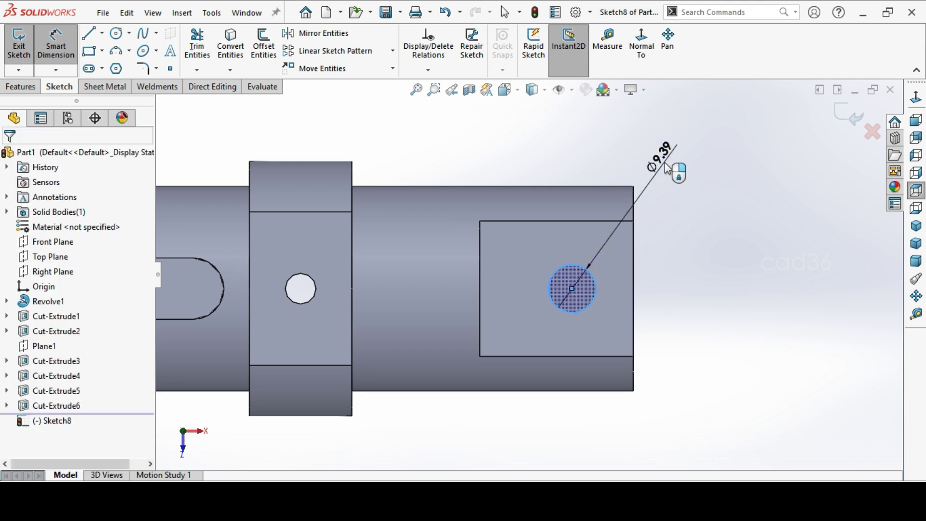
click(661, 159)
text(8)
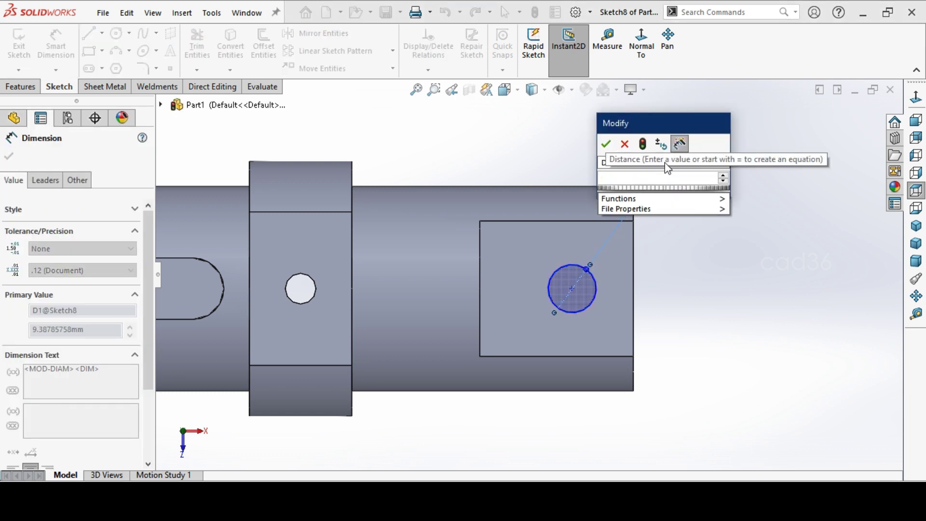
key(Return)
click(671, 273)
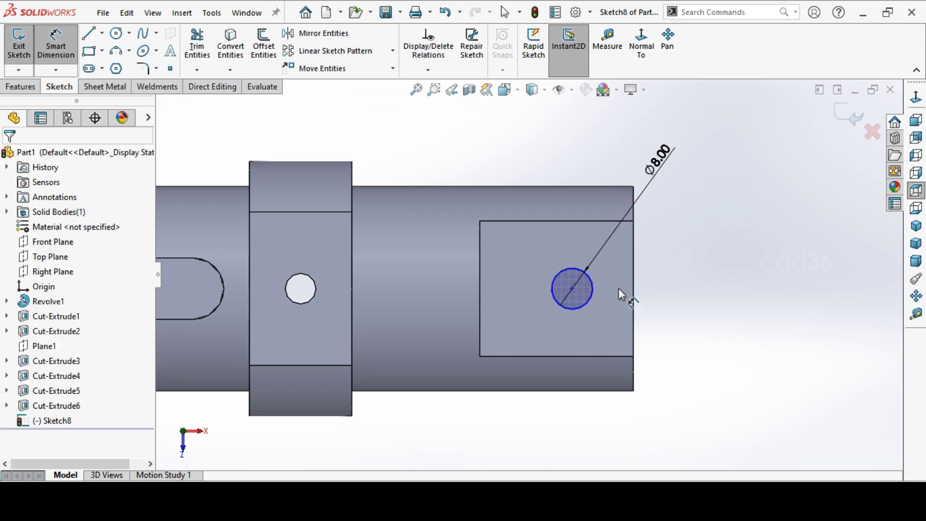
click(591, 293)
click(633, 313)
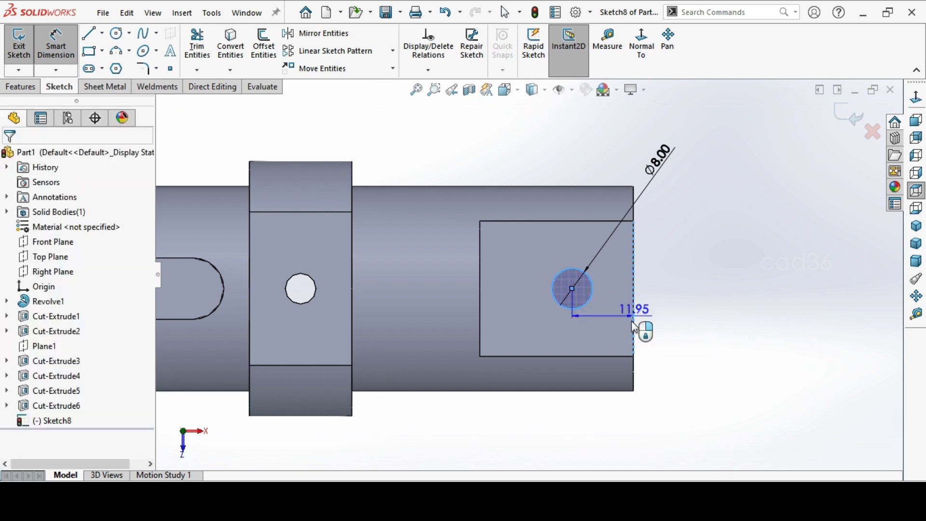
click(606, 427)
text(12)
key(Return)
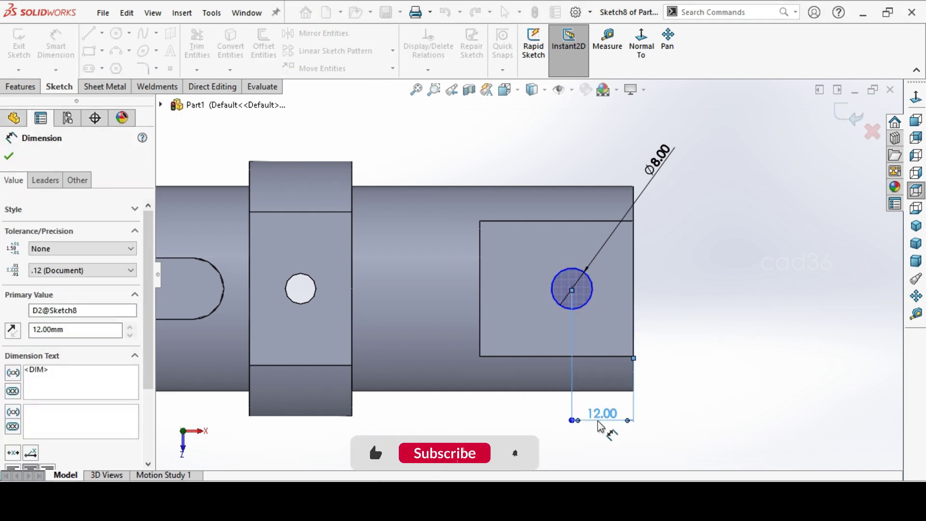
Step: Extrude-cut the circle Blind 10 mm deep to make the hole
click(19, 87)
click(202, 49)
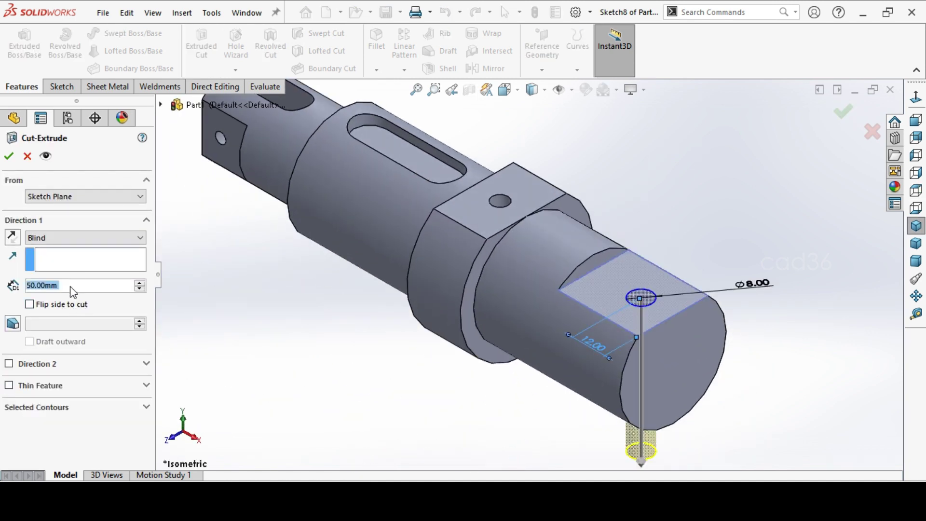
text(10)
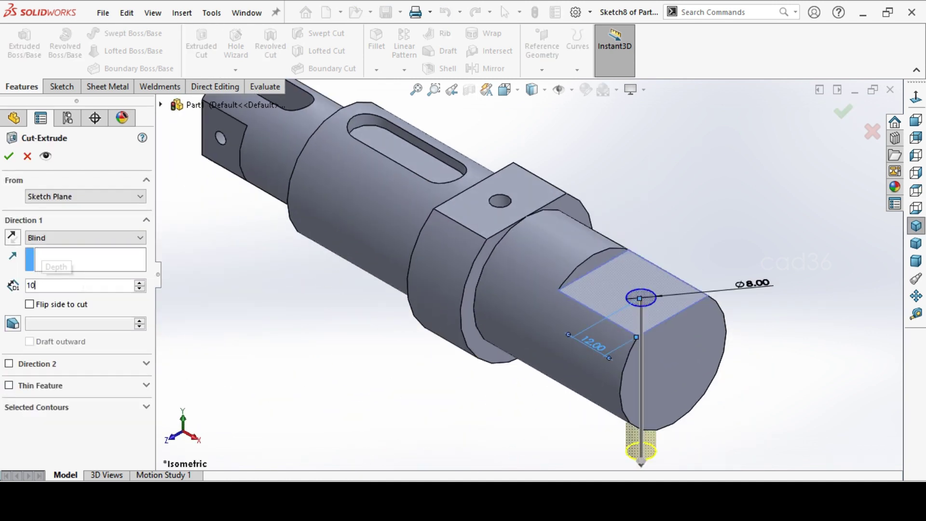
key(Return)
click(9, 156)
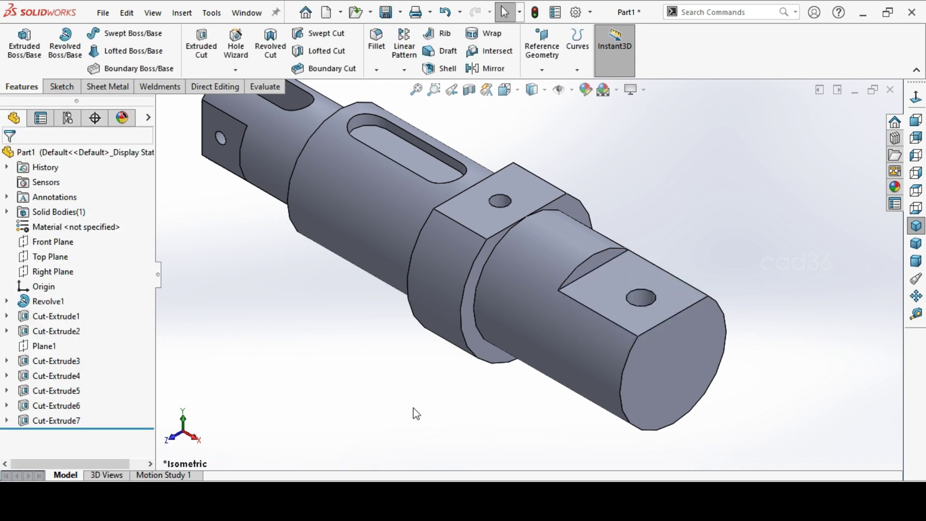
key(alt+Tab)
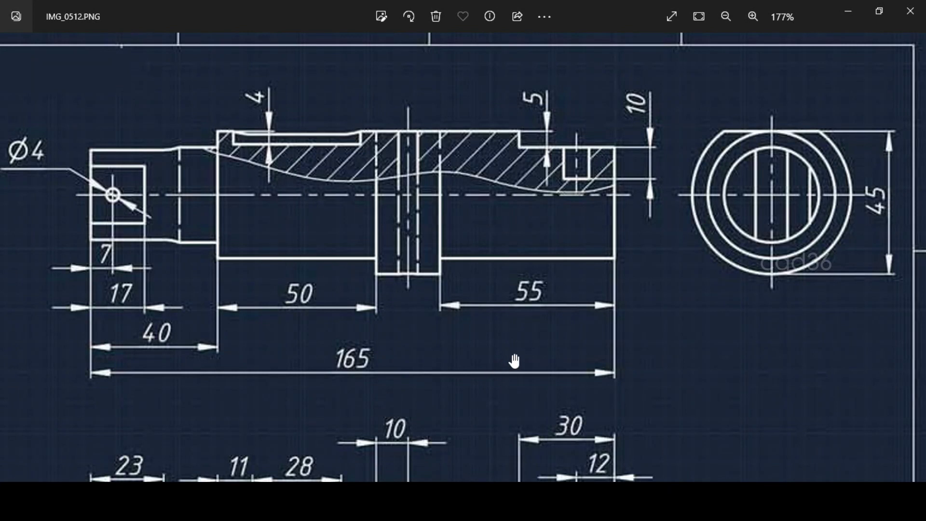
scroll(517, 369, down, 10)
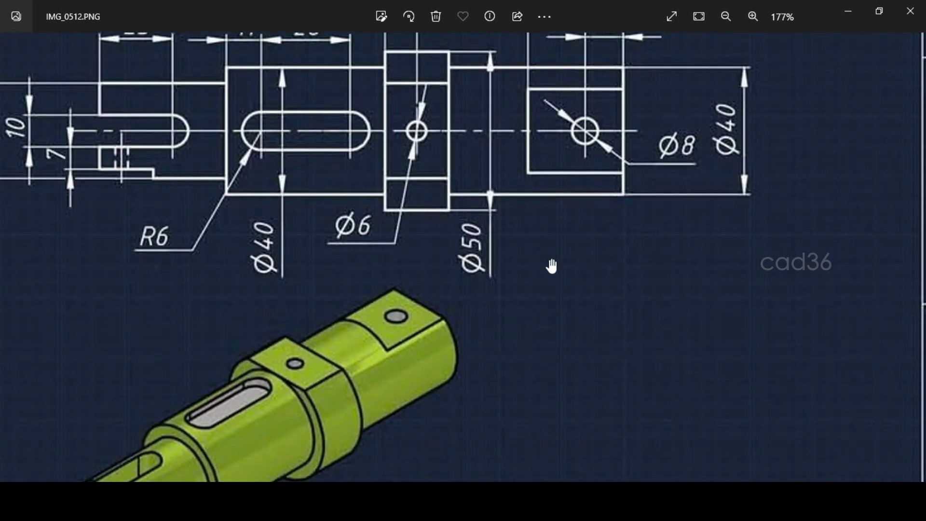
drag(549, 261, 558, 413)
drag(582, 353, 605, 200)
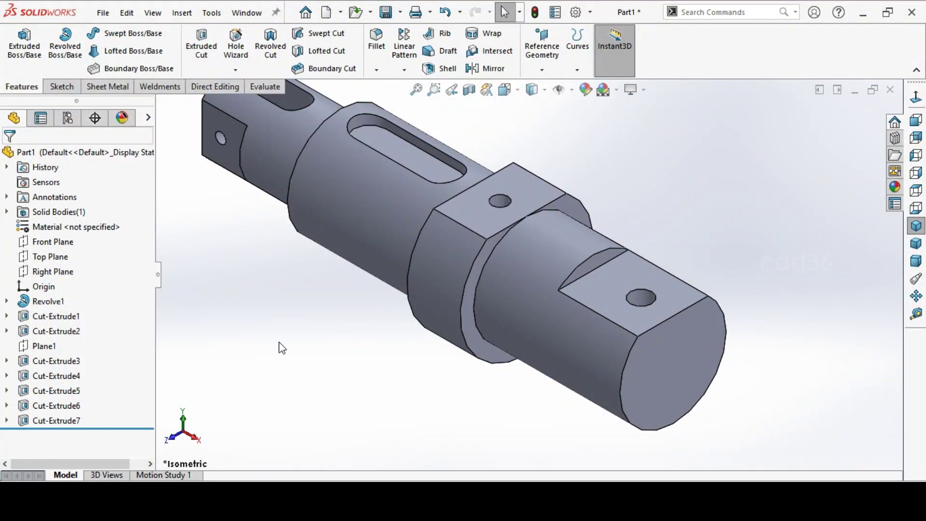
Step: Assign Plain Carbon Steel to the part and display its mass properties
right_click(106, 233)
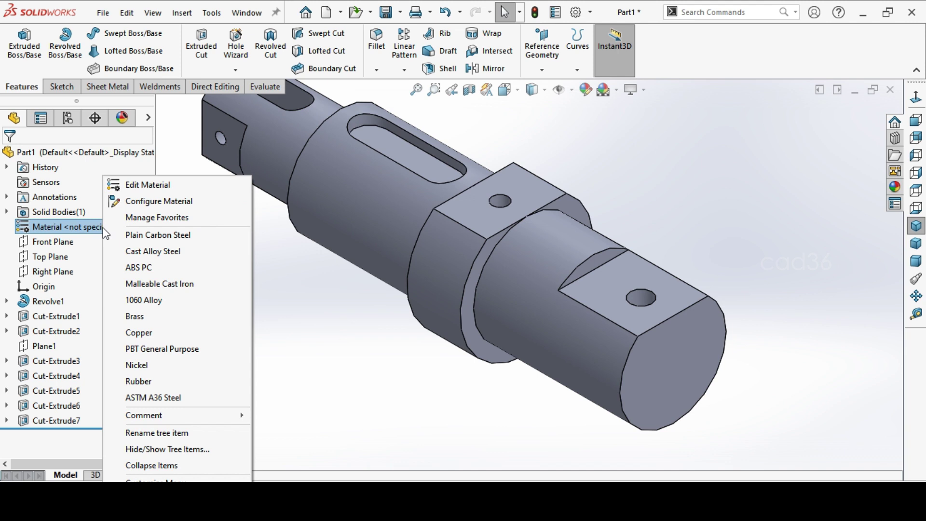
click(205, 236)
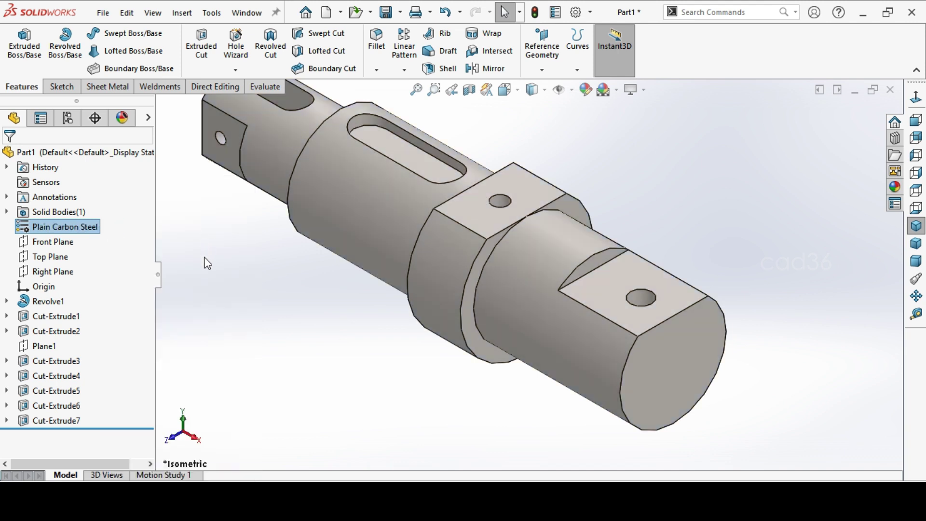
click(265, 88)
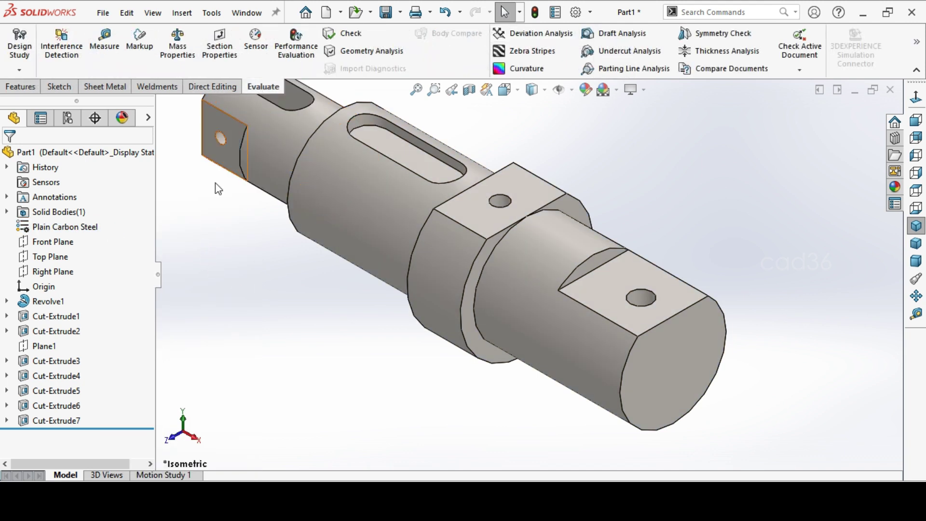
click(178, 43)
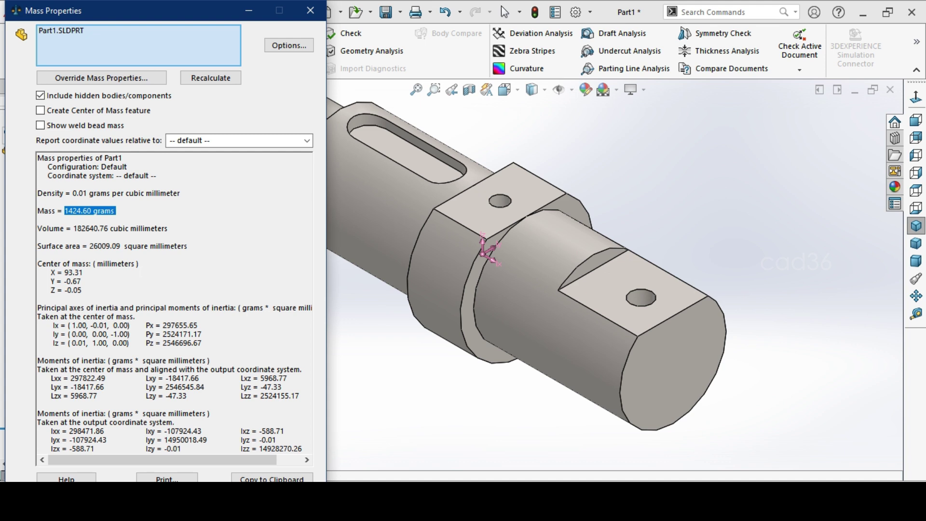
Step: Switch the mass report to custom units in kilograms, showing 1.42 kg
click(114, 211)
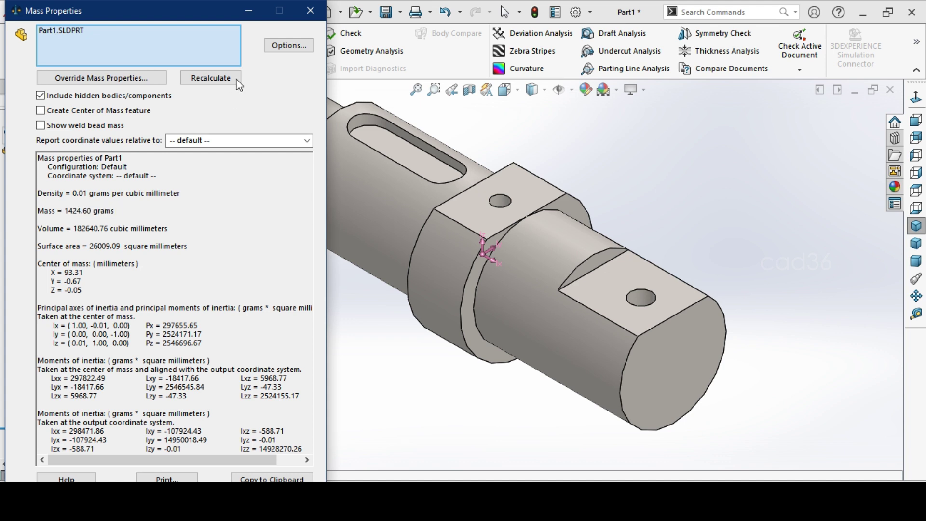
click(289, 45)
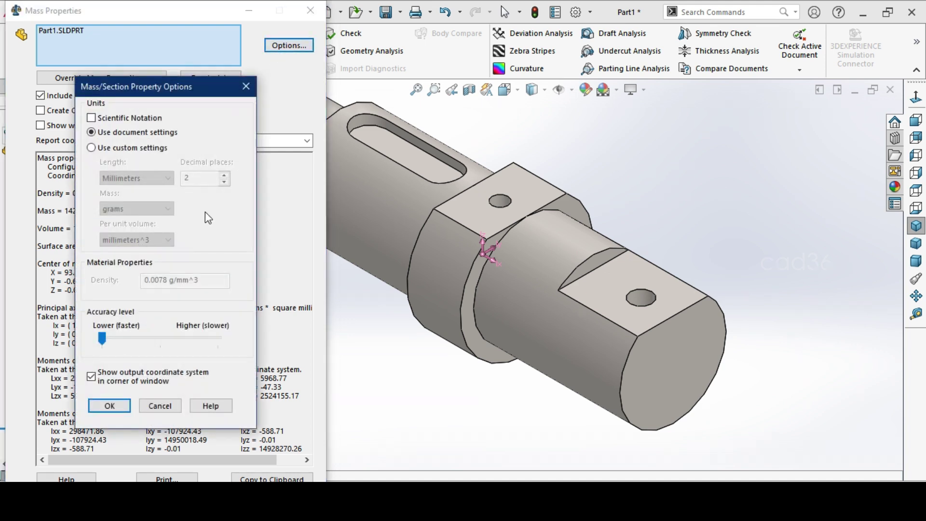
click(135, 149)
click(138, 209)
click(125, 235)
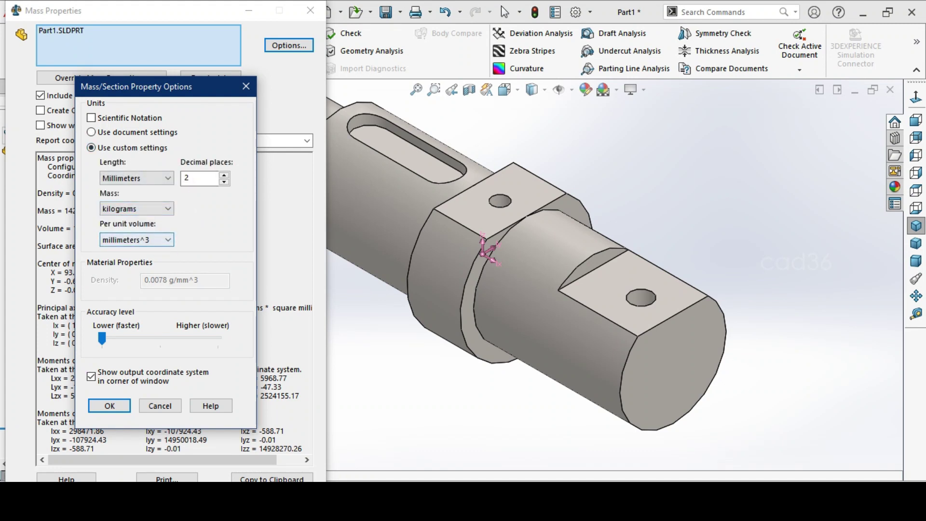
click(110, 406)
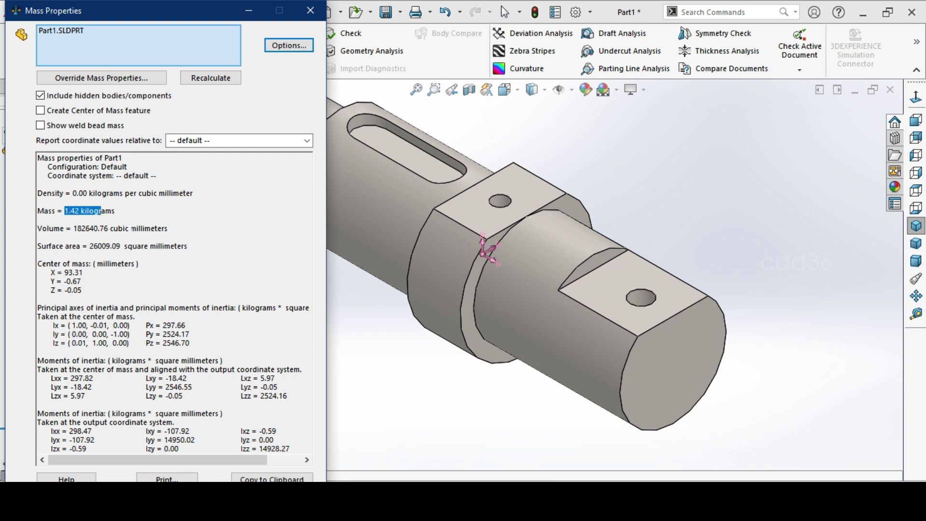
Step: Close the mass properties results and apply a green appearance to the whole part
click(310, 11)
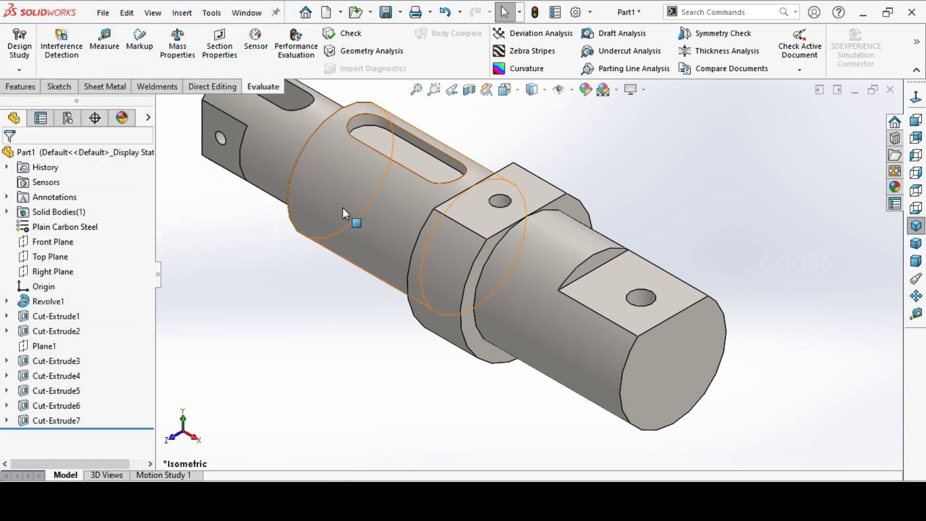
click(584, 91)
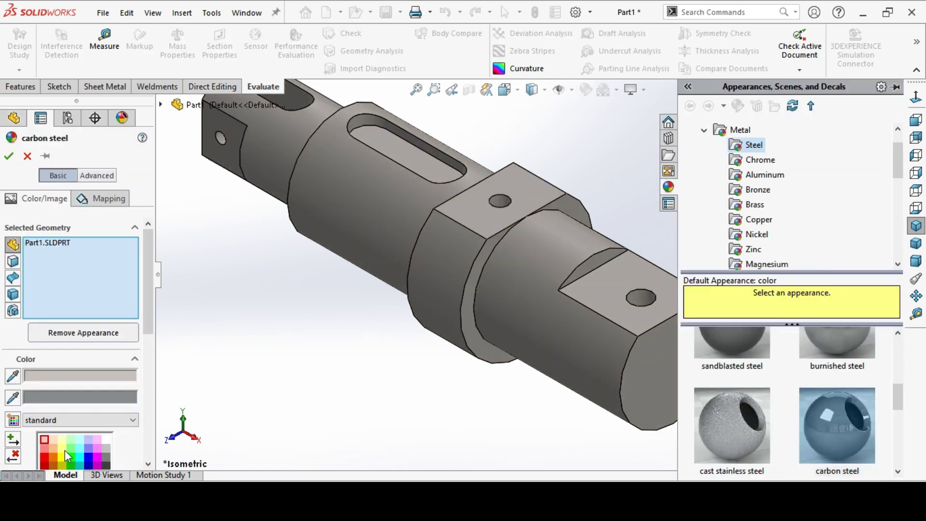
click(72, 453)
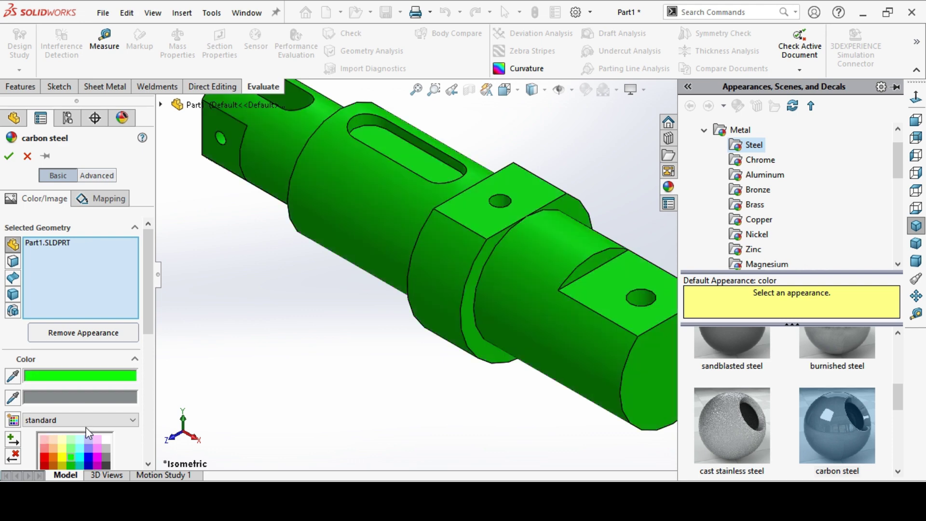
key(alt+Tab)
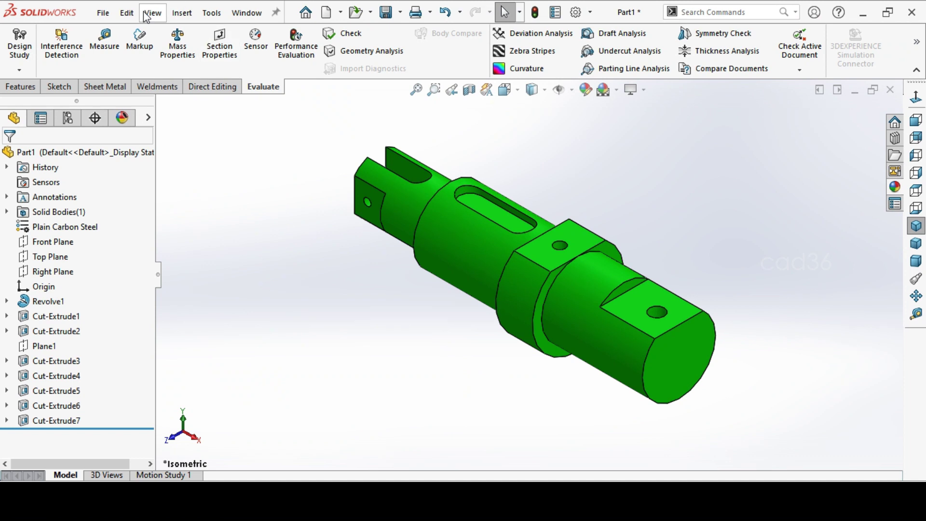
Step: Rotate the shaft body exactly 90° about Y using Move/Copy Body
click(183, 15)
mouse_move(218, 80)
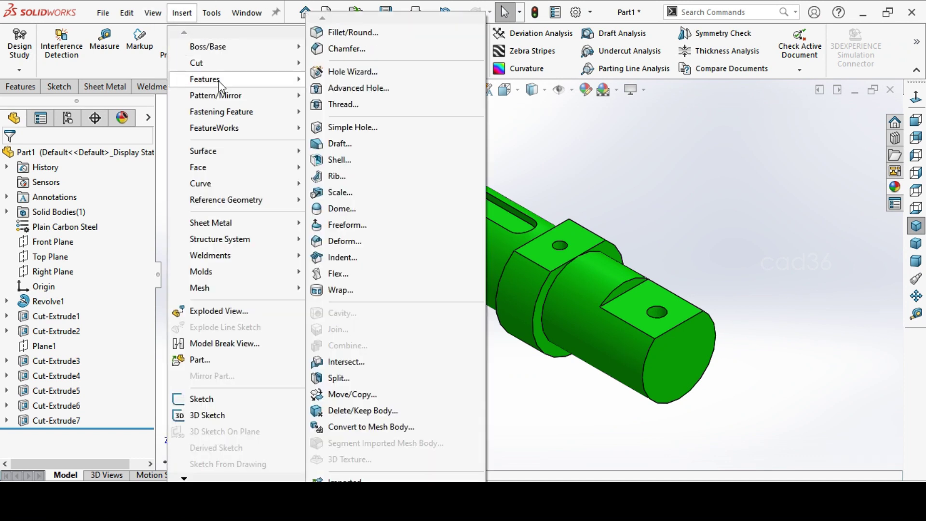
click(352, 395)
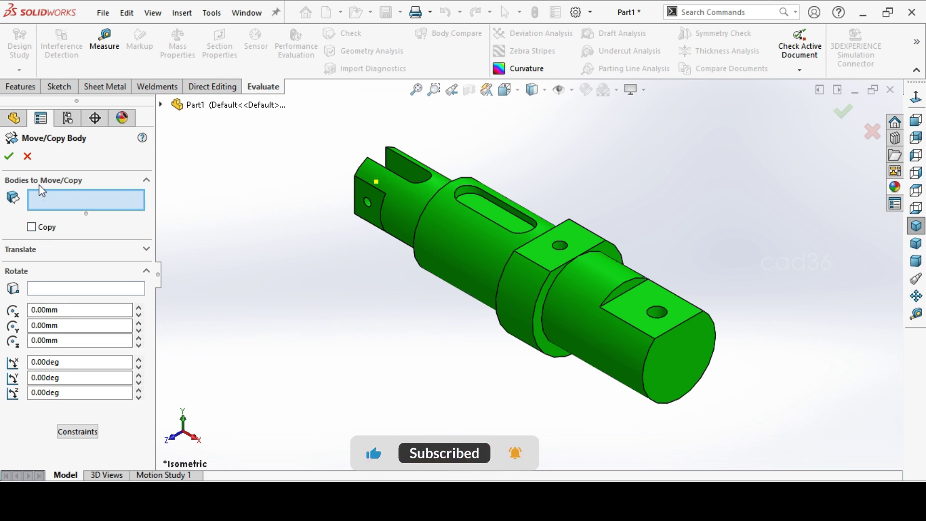
click(415, 204)
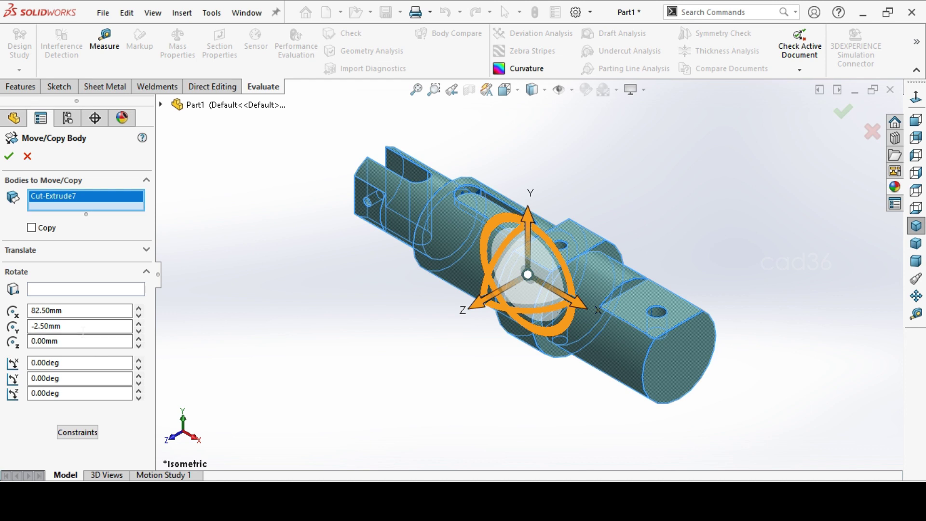
drag(483, 322, 592, 323)
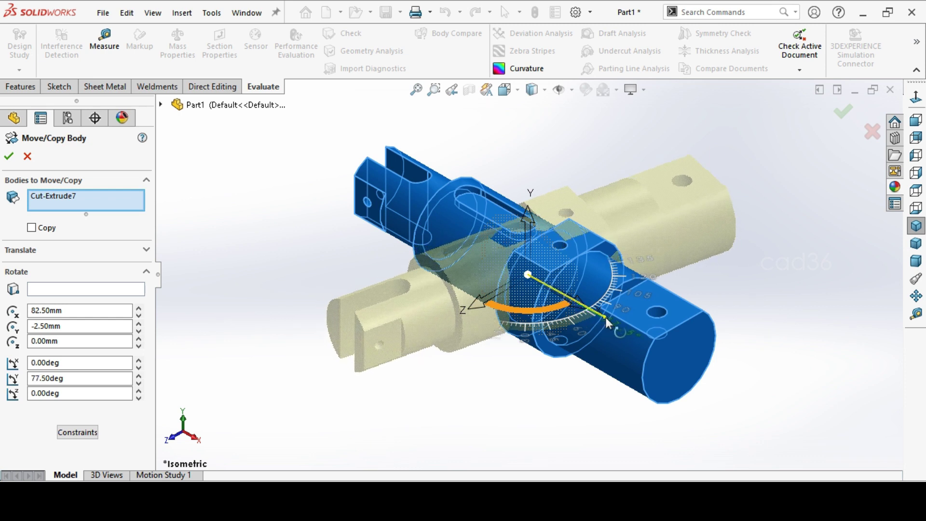
drag(606, 321, 606, 321)
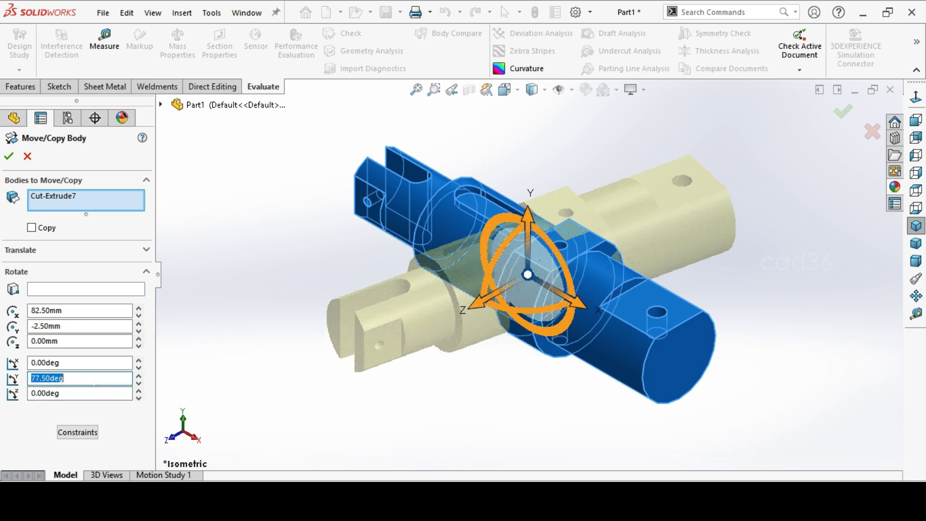
key(Return)
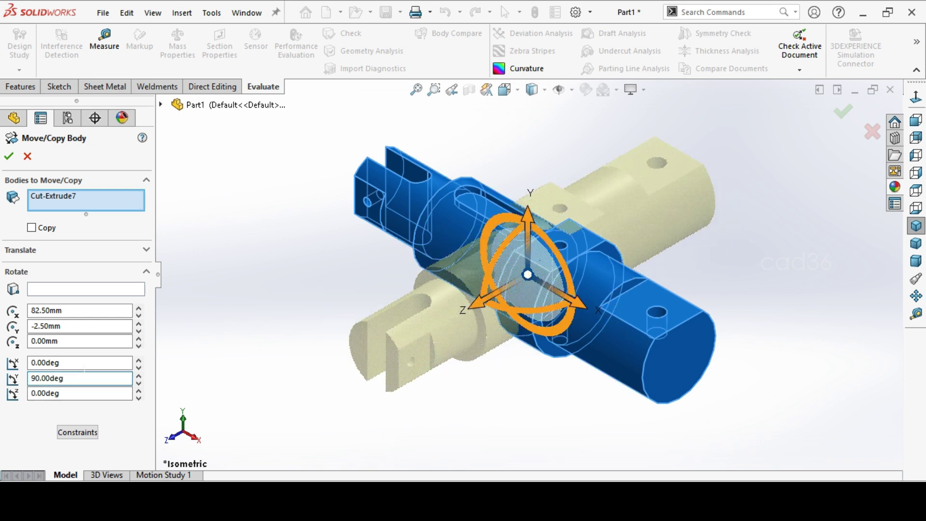
click(9, 157)
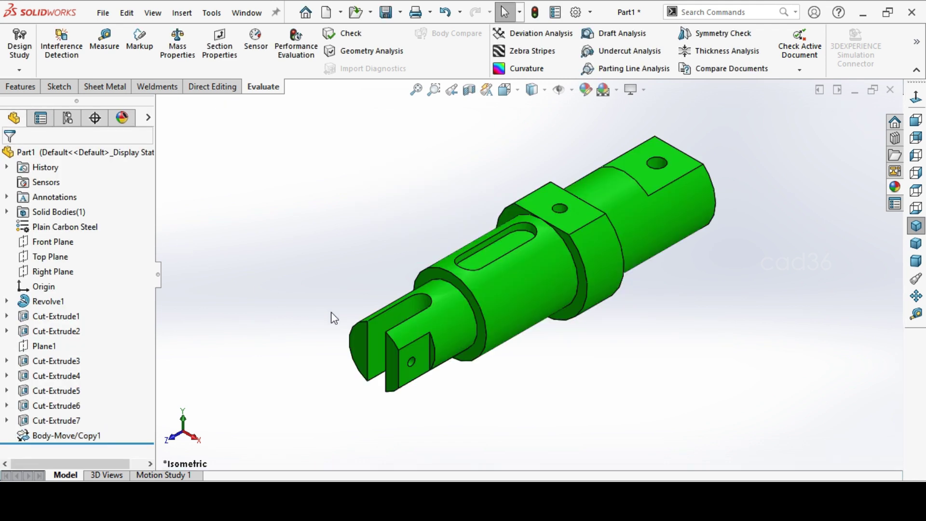
scroll(584, 296, down, 2)
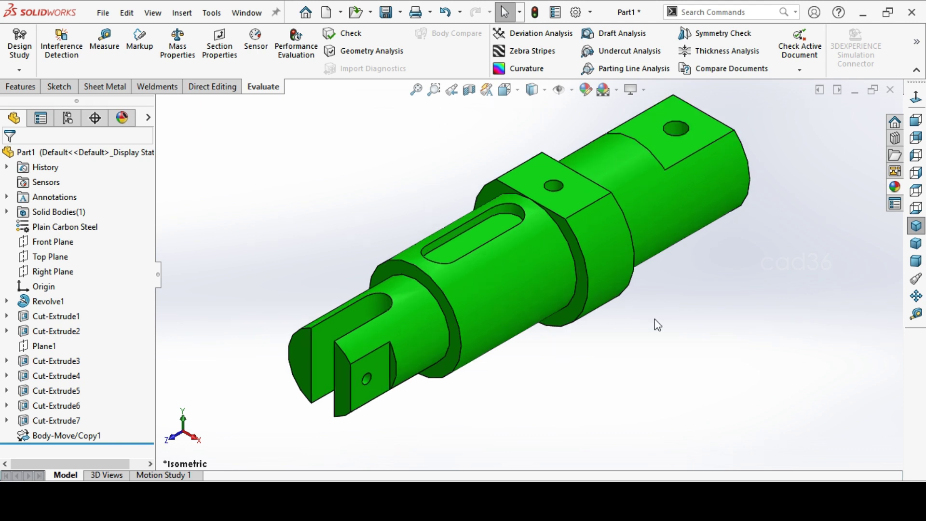